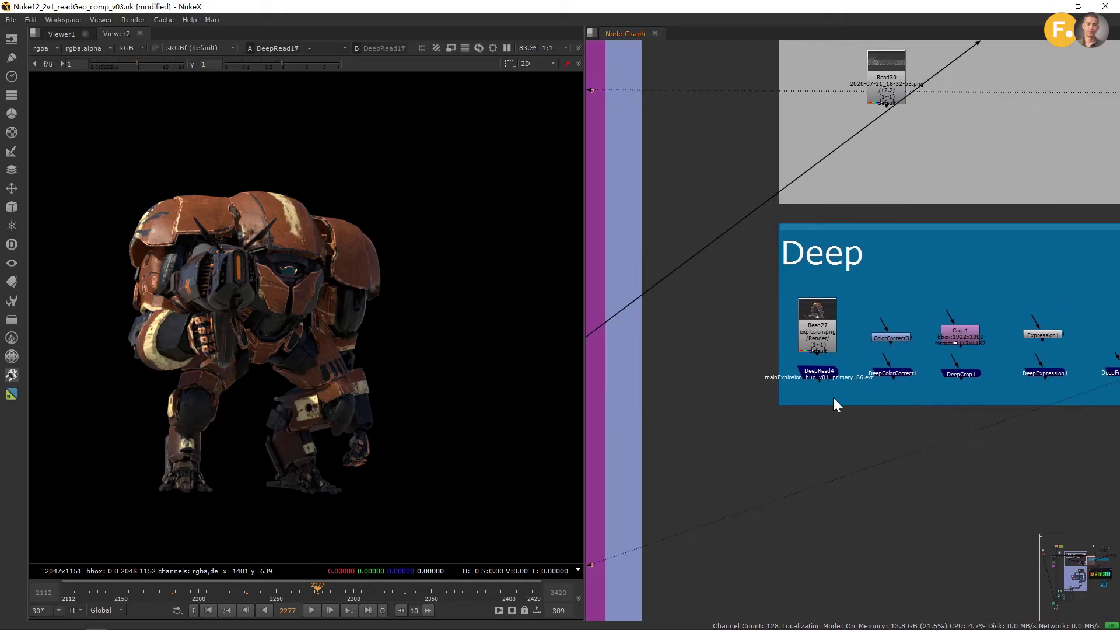
- Find the DeepRead17 node tree and view the output of FrameHold29, held at frame 2112
scroll(832, 397, up, 5)
scroll(774, 418, down, 8)
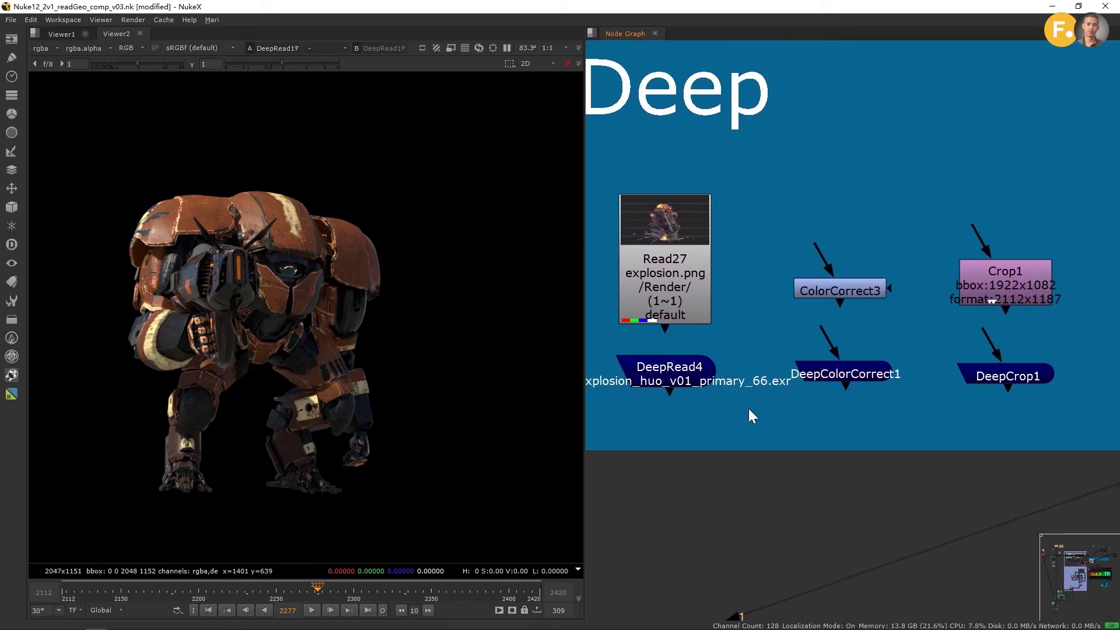
scroll(954, 372, down, 2)
middle_drag(1099, 351, 844, 349)
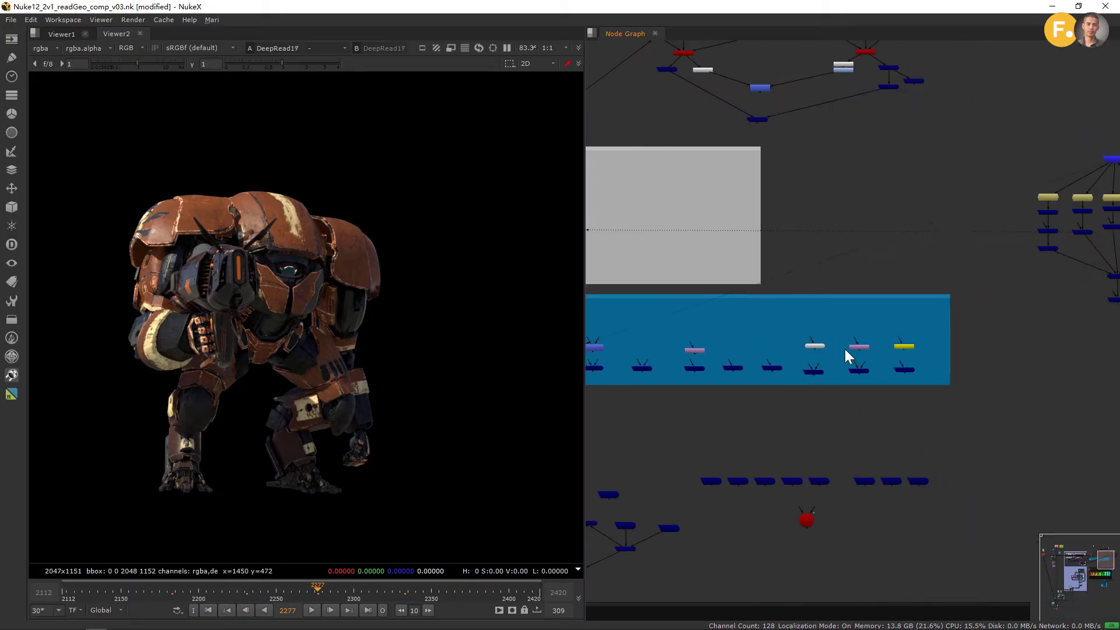
middle_drag(1090, 287, 731, 355)
scroll(735, 347, up, 4)
middle_drag(734, 132, 816, 241)
click(820, 229)
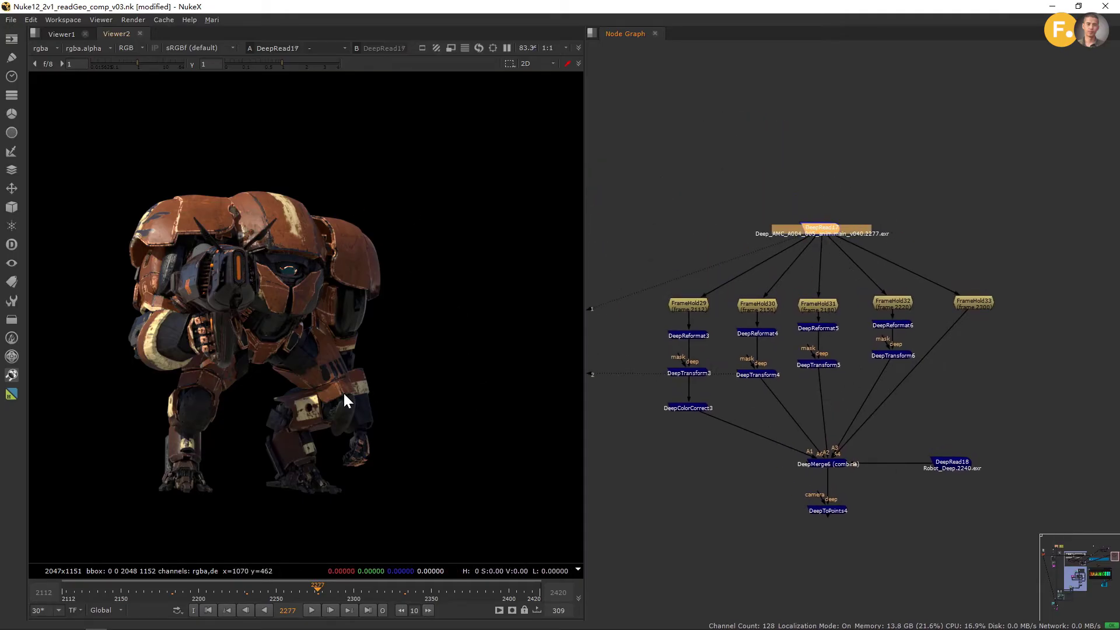
scroll(703, 304, up, 5)
click(766, 215)
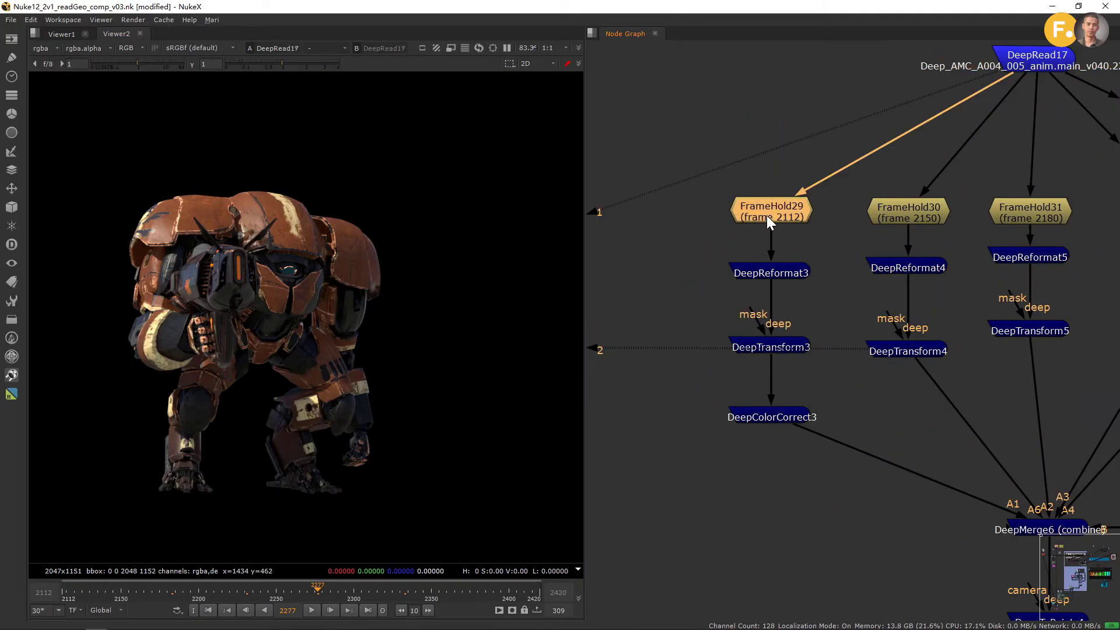
key(1)
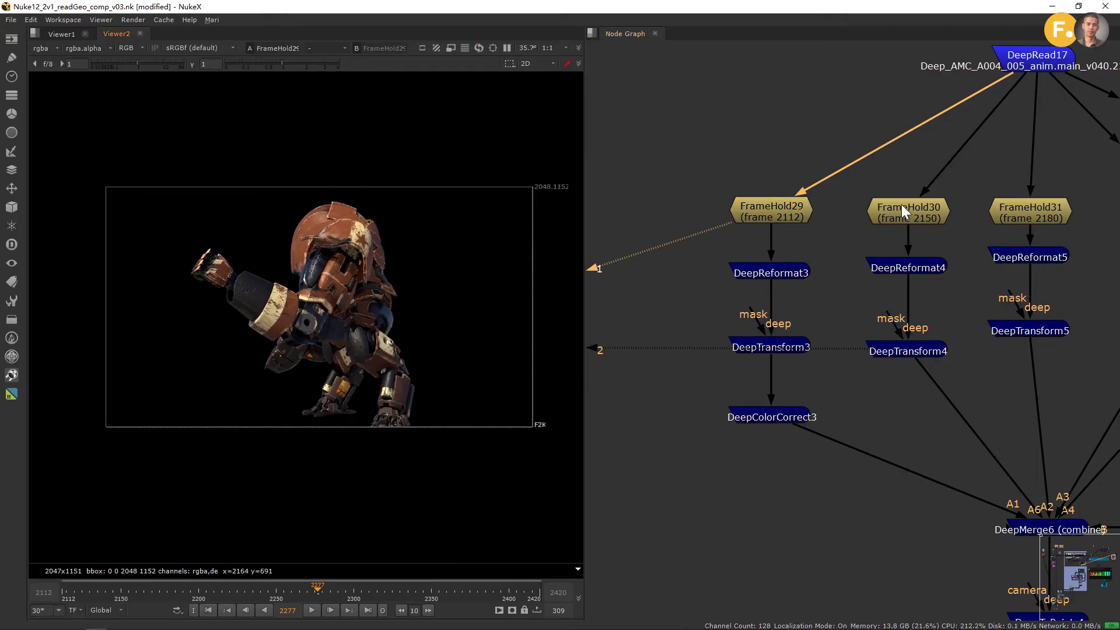
- View the outputs of FrameHold30, FrameHold31, FrameHold32 and FrameHold33 one after another
click(902, 208)
key(1)
middle_drag(1025, 248, 799, 309)
click(793, 284)
key(1)
scroll(824, 306, down, 4)
click(839, 289)
key(1)
click(943, 285)
key(1)
- View the combined result of all held frames at the DeepMerge6 node
middle_drag(818, 395, 914, 292)
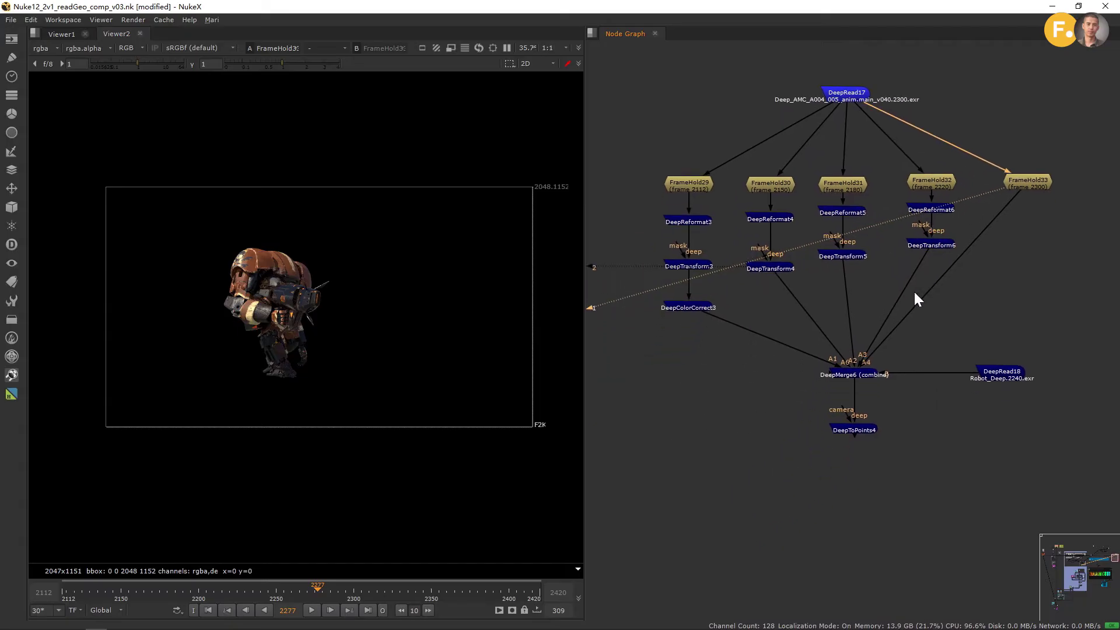
click(866, 348)
key(1)
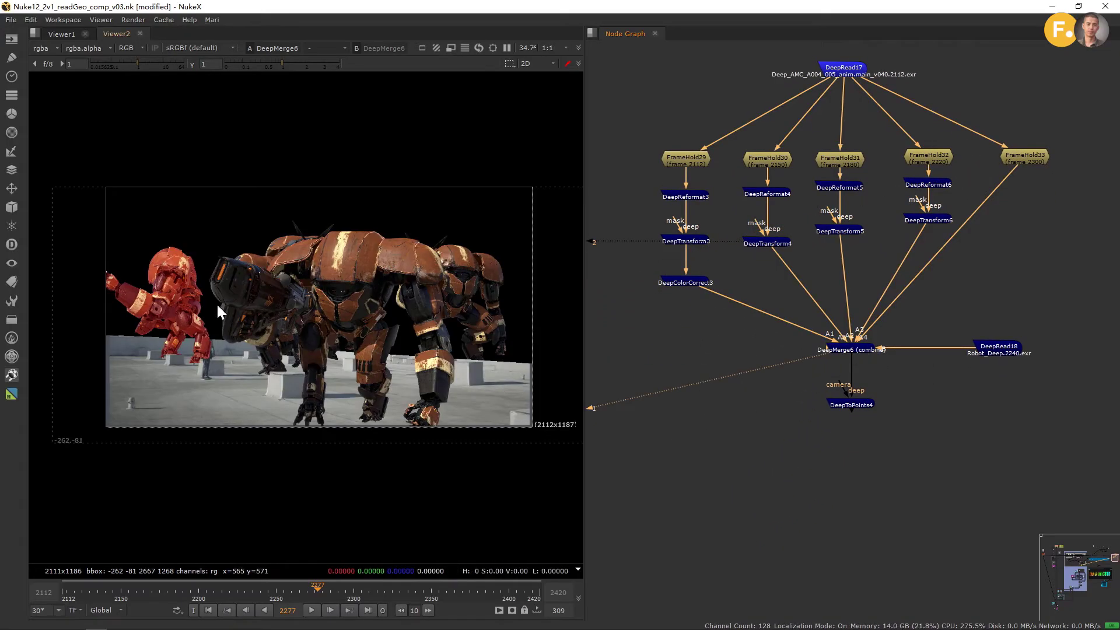
- View the DeepToPoints4 node in 3D and look over its point cloud
middle_drag(929, 365, 913, 304)
click(838, 352)
key(1)
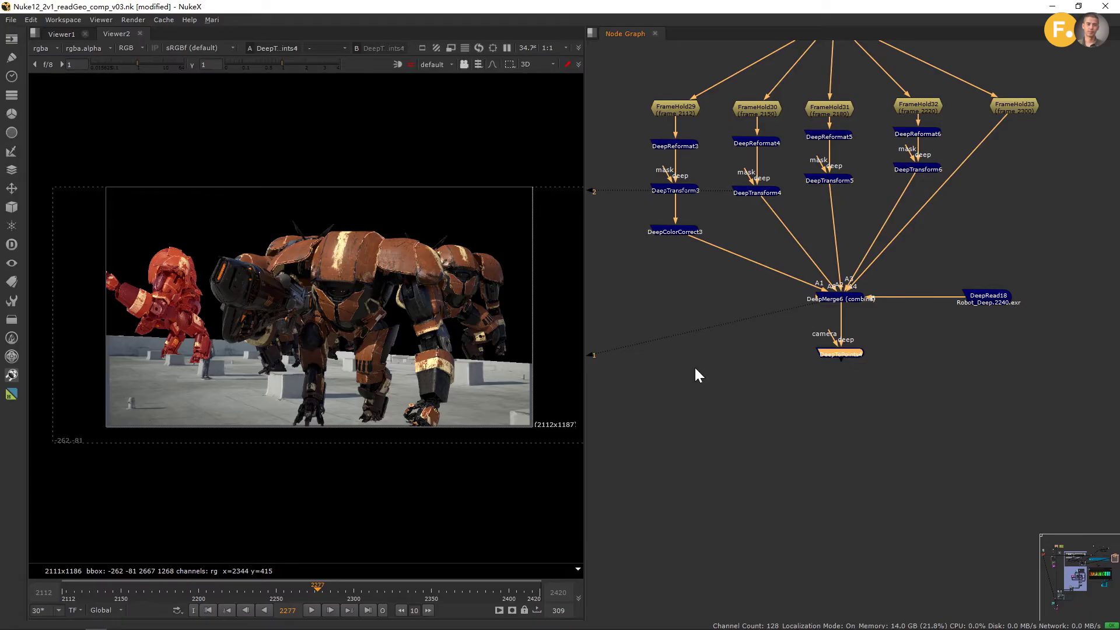
click(694, 366)
scroll(459, 339, down, 2)
click(454, 316)
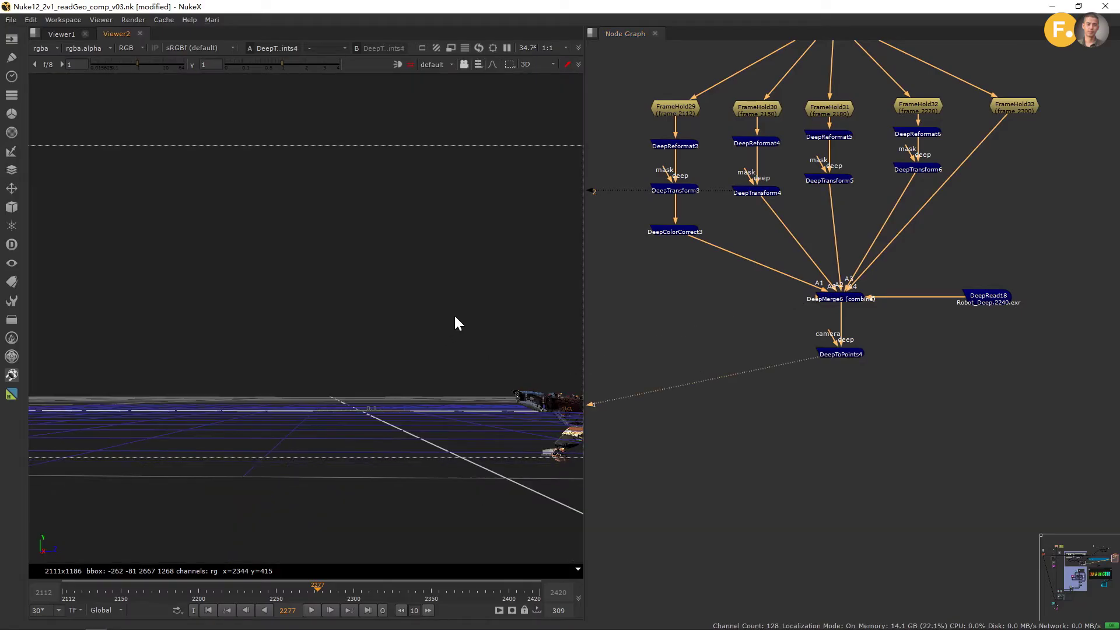
scroll(454, 316, down, 10)
ctrl+drag(379, 333, 361, 346)
middle_drag(362, 346, 550, 384)
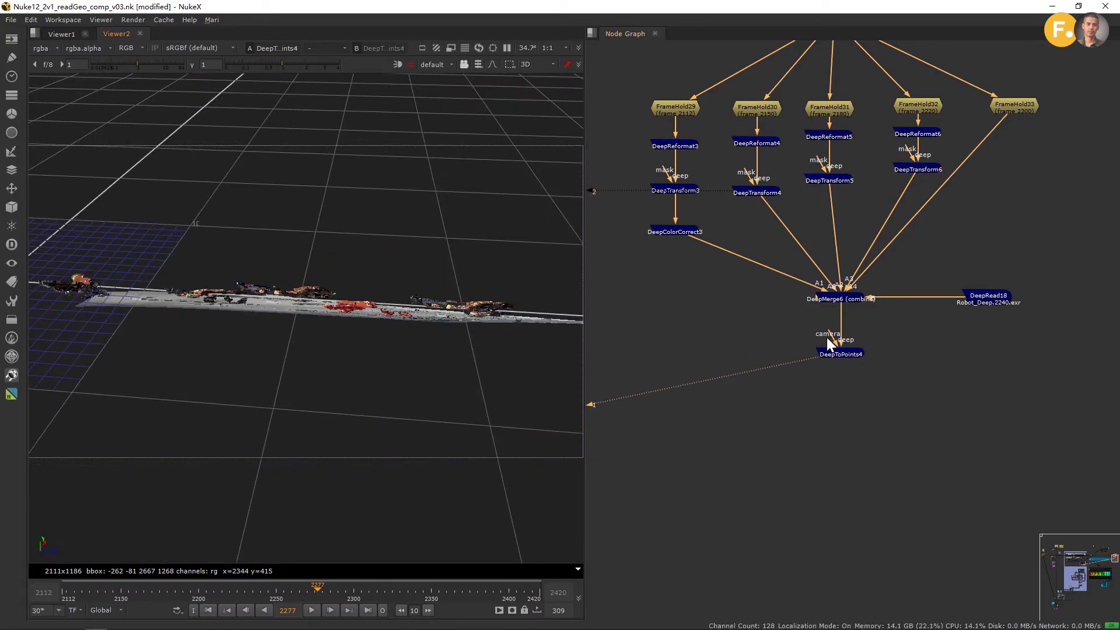
- Connect the camera input of DeepToPoints4 to the dot just below the purple backdrop and inspect the point cloud from above
drag(827, 343, 803, 326)
key(space)
scroll(752, 332, down, 5)
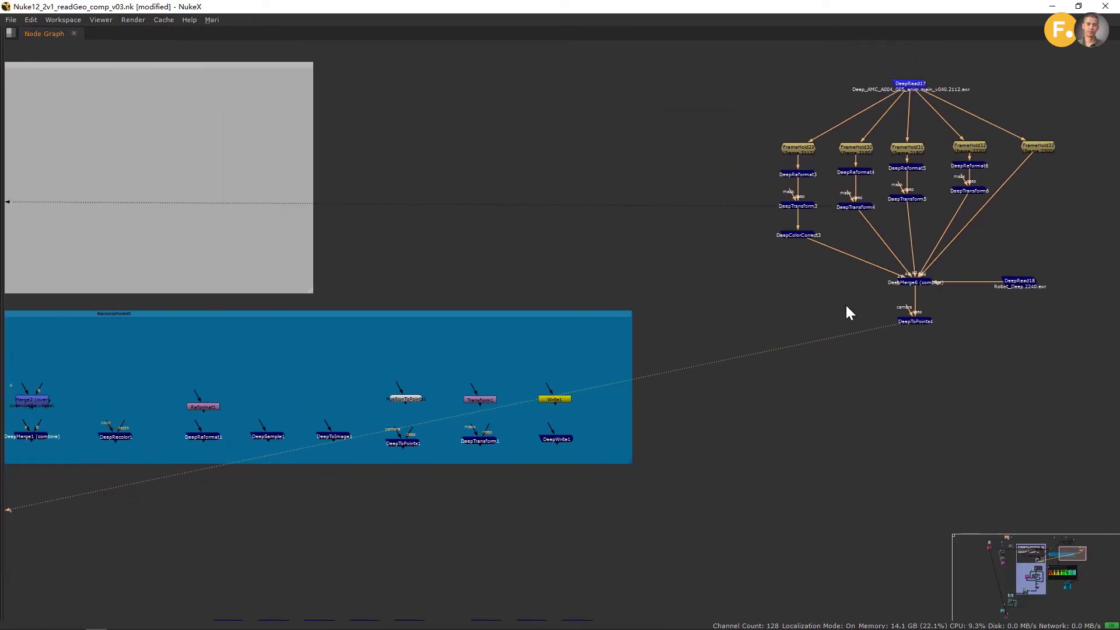
middle_drag(595, 324, 637, 446)
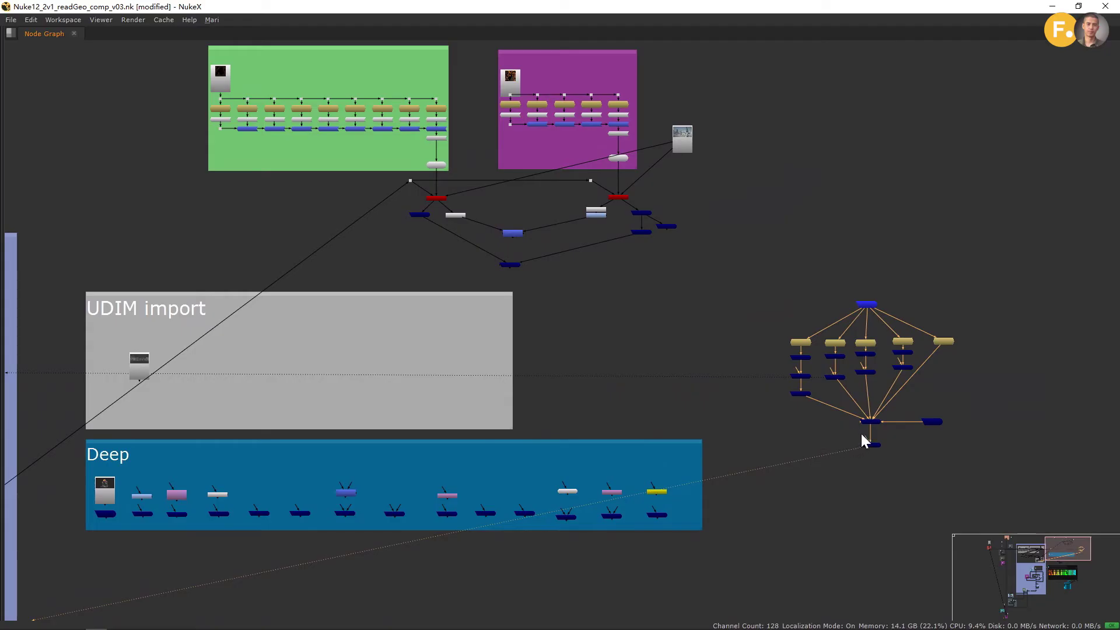
drag(865, 441, 590, 179)
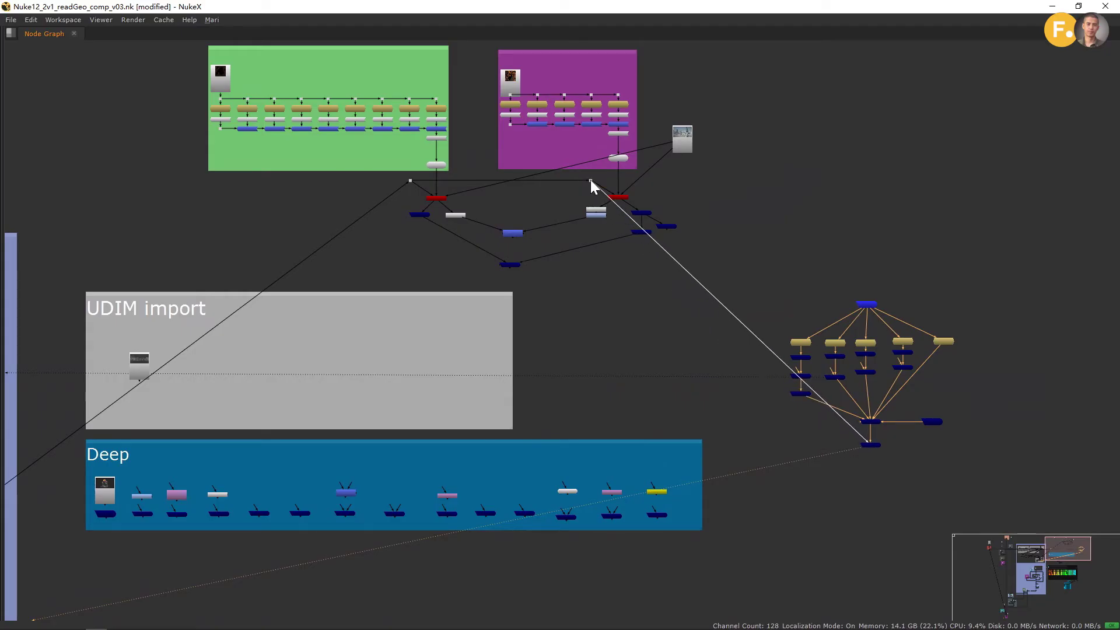
scroll(828, 375, up, 5)
click(803, 319)
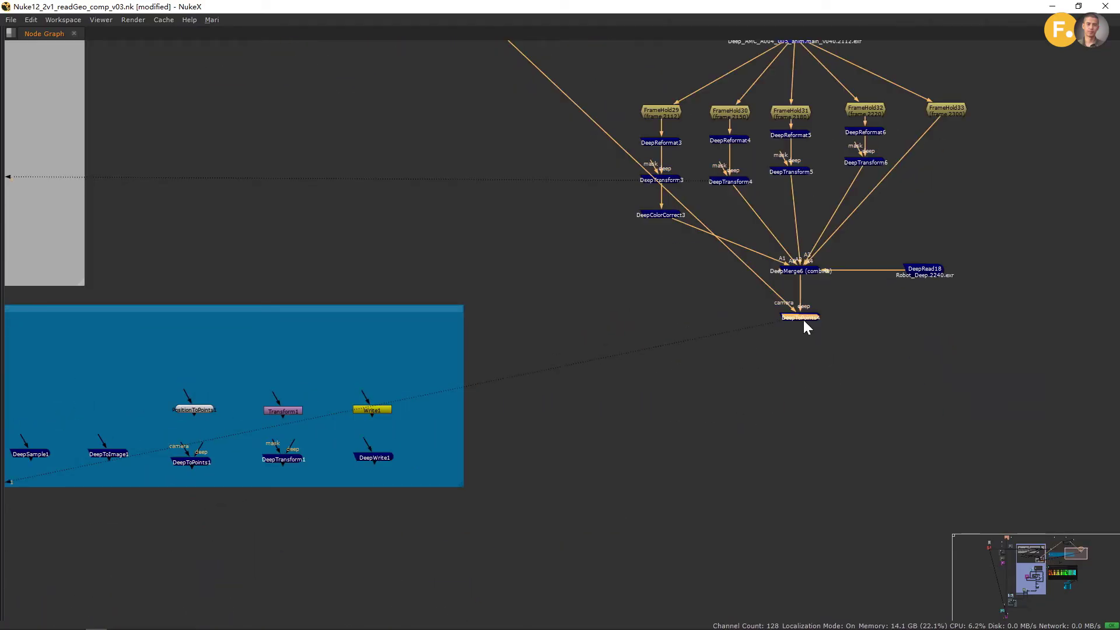
click(796, 383)
key(space)
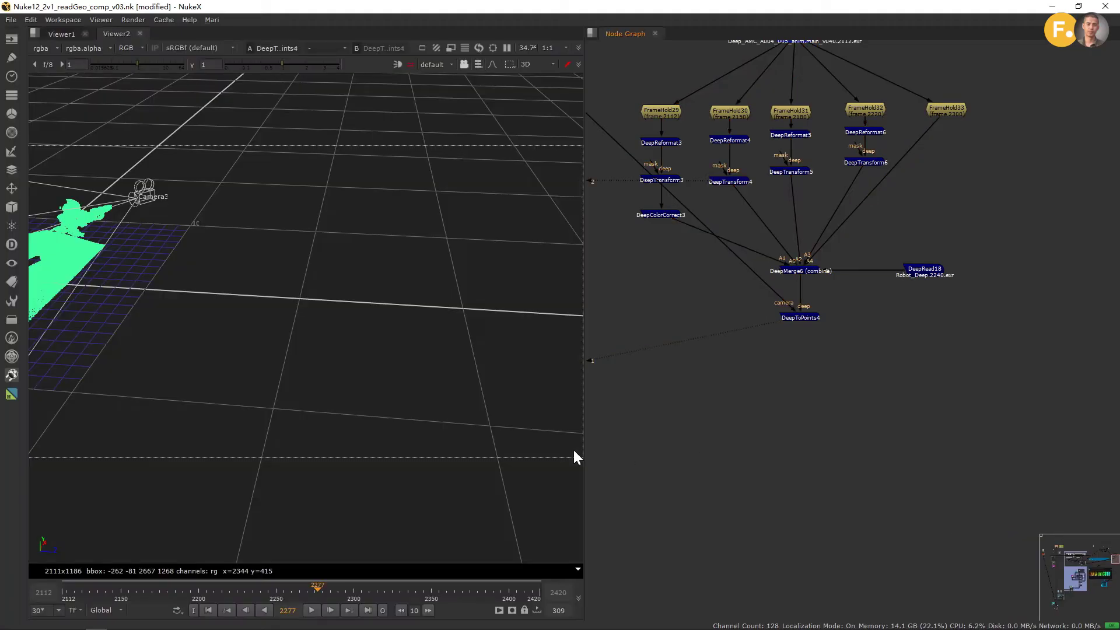
ctrl+drag(229, 373, 476, 376)
ctrl+drag(383, 437, 295, 389)
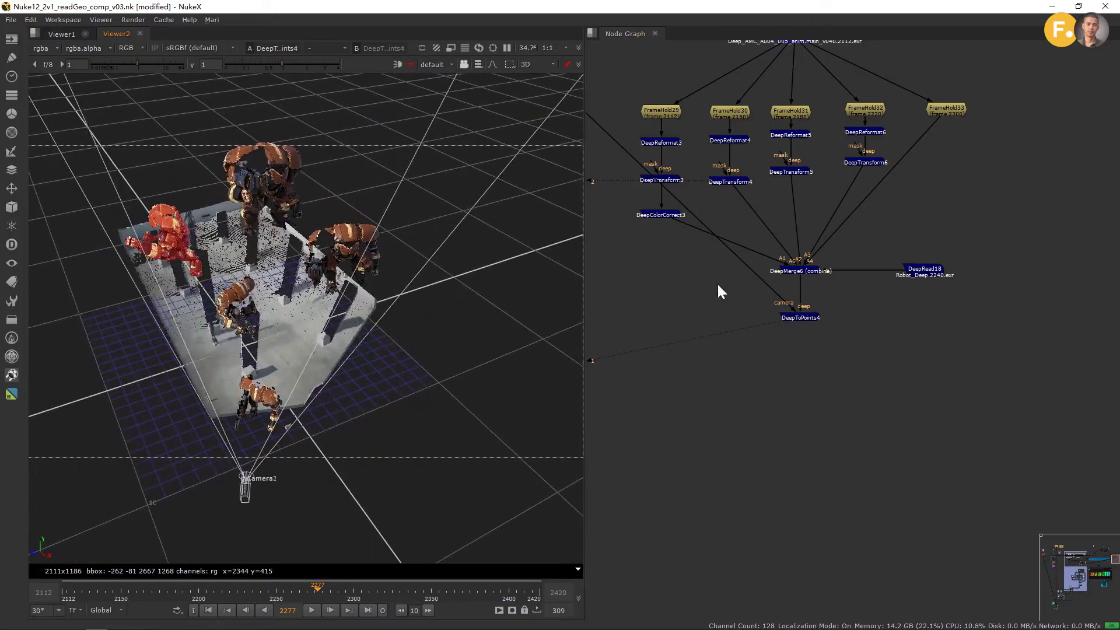
- Disable all DeepReformat, DeepTransform and DeepColorCorrect nodes below FrameHold29 to FrameHold32 and inspect the point cloud from above
scroll(716, 282, up, 6)
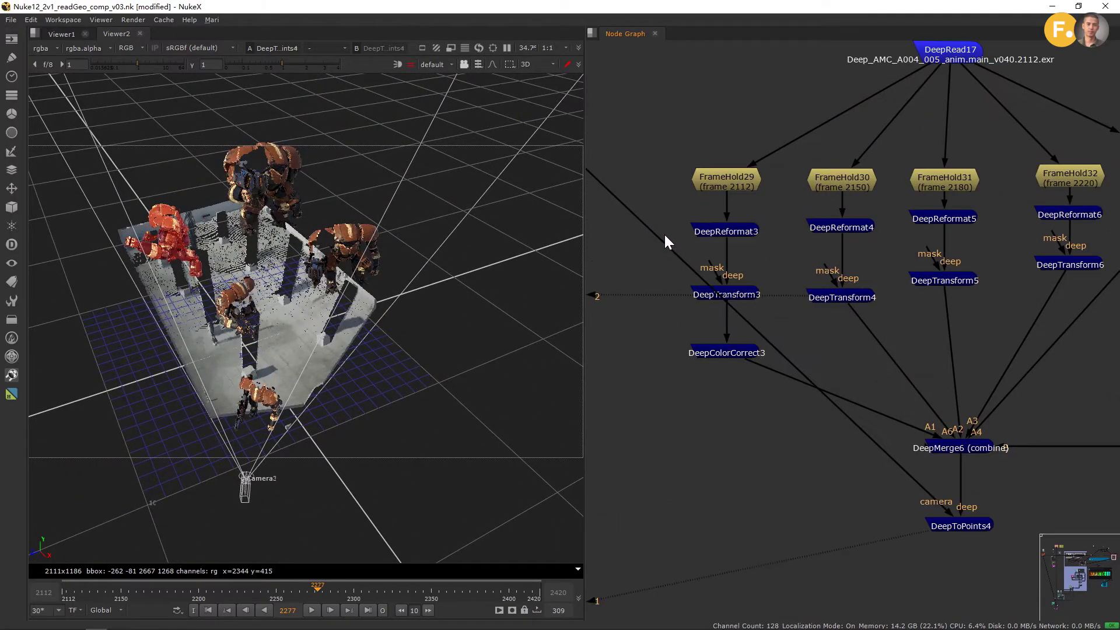
scroll(733, 212, down, 2)
middle_drag(736, 213, 707, 192)
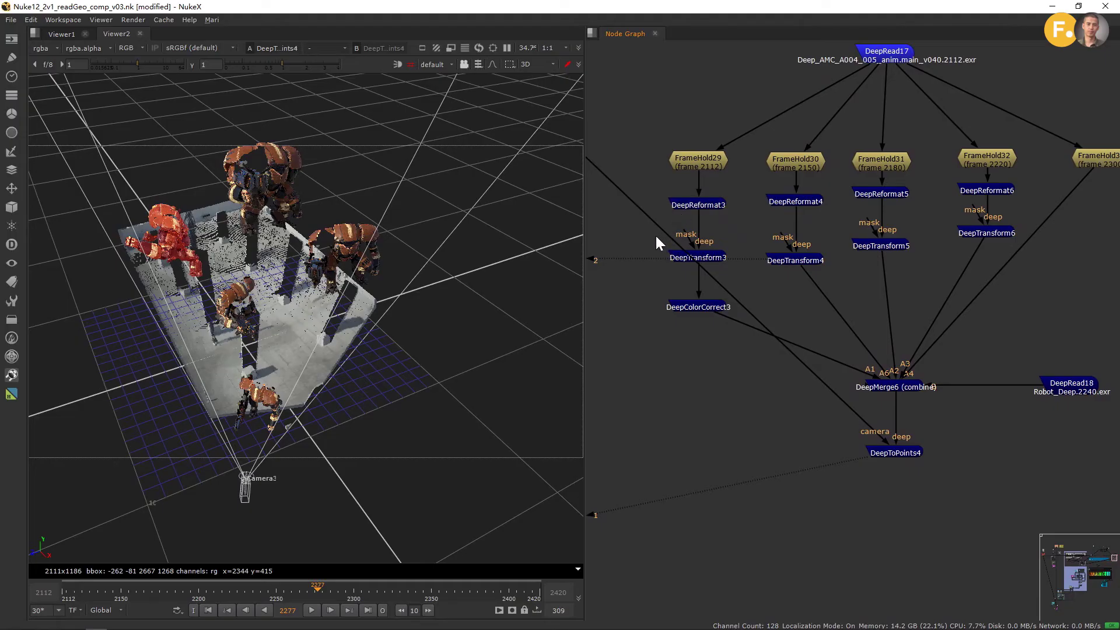
drag(639, 173, 1065, 349)
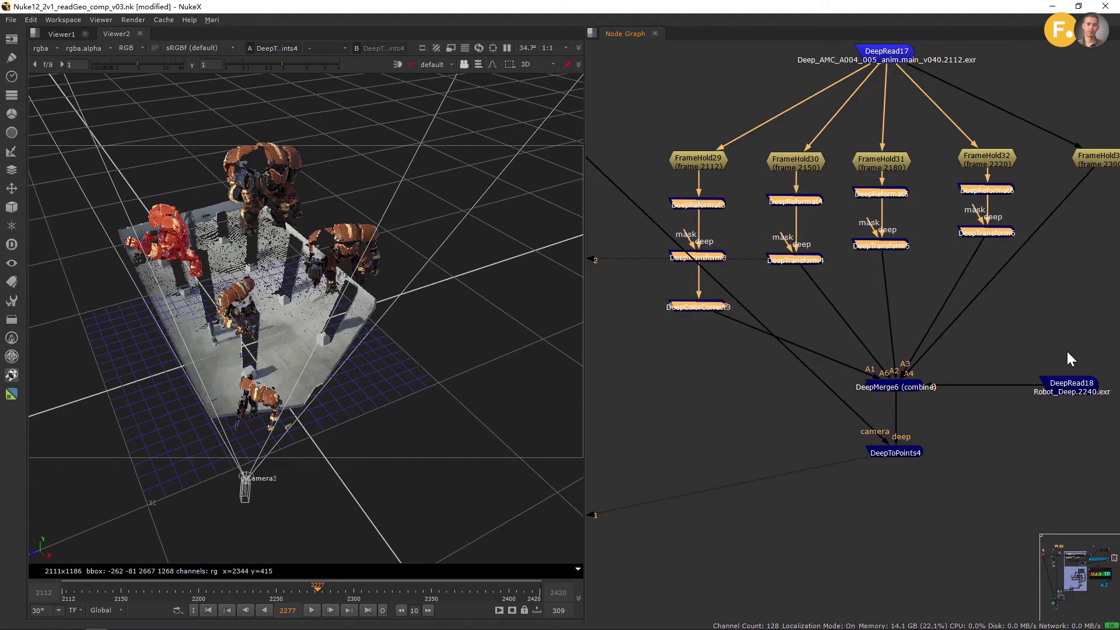
key(d)
ctrl+drag(257, 396, 245, 312)
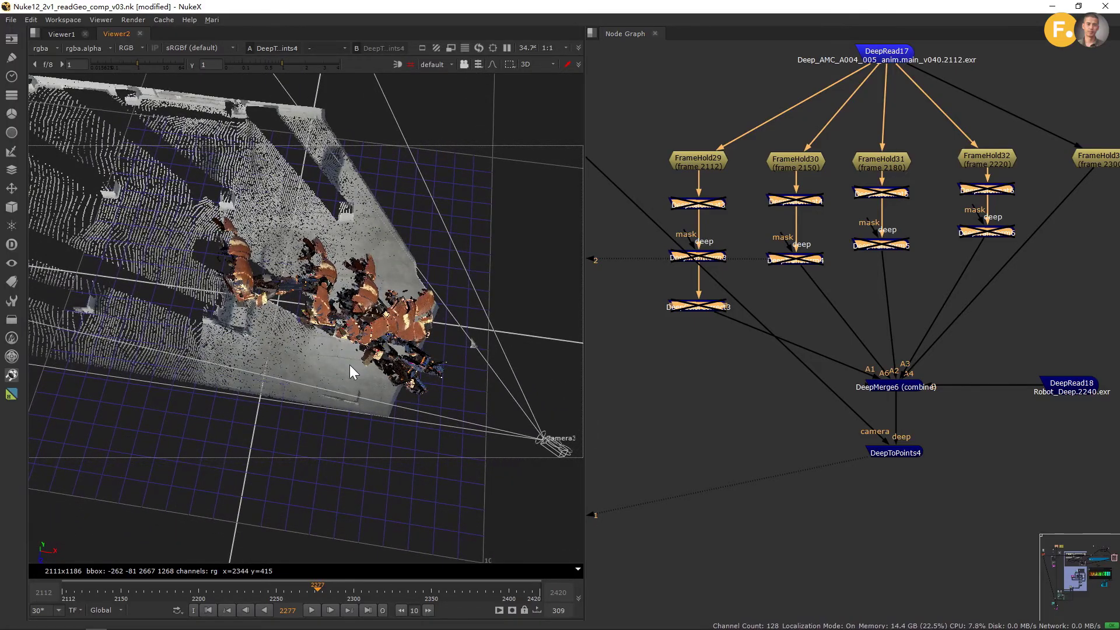
ctrl+drag(350, 366, 271, 315)
scroll(277, 192, up, 5)
alt+drag(280, 175, 420, 396)
scroll(299, 294, down, 3)
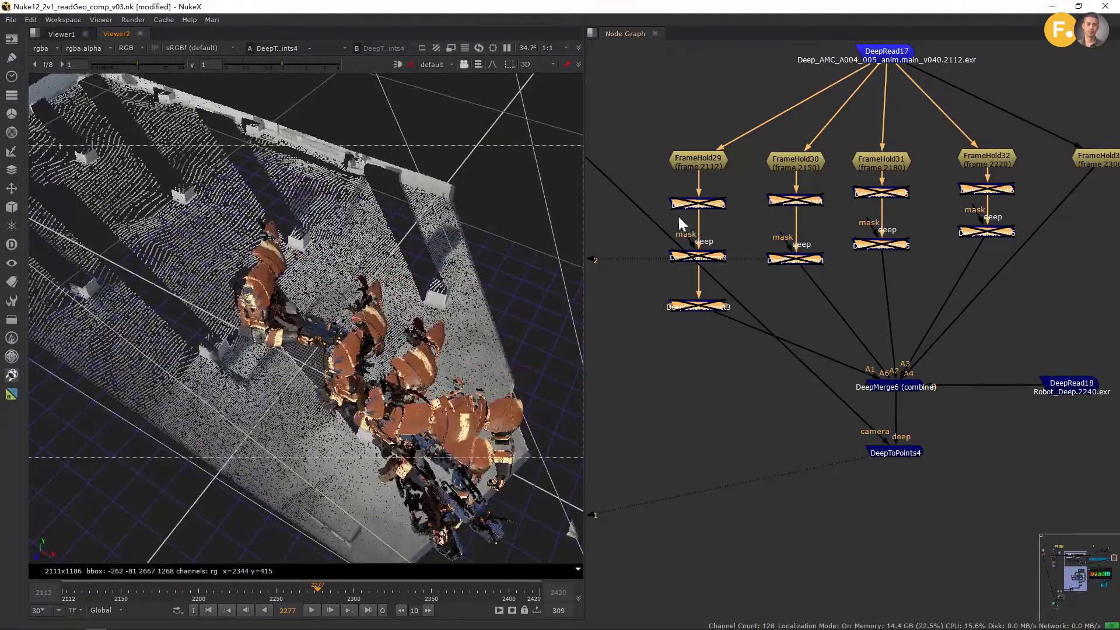
- Insert a DeepTransform node after FrameHold33 and place it directly beneath that node
middle_drag(744, 232, 648, 253)
middle_drag(1003, 193, 931, 223)
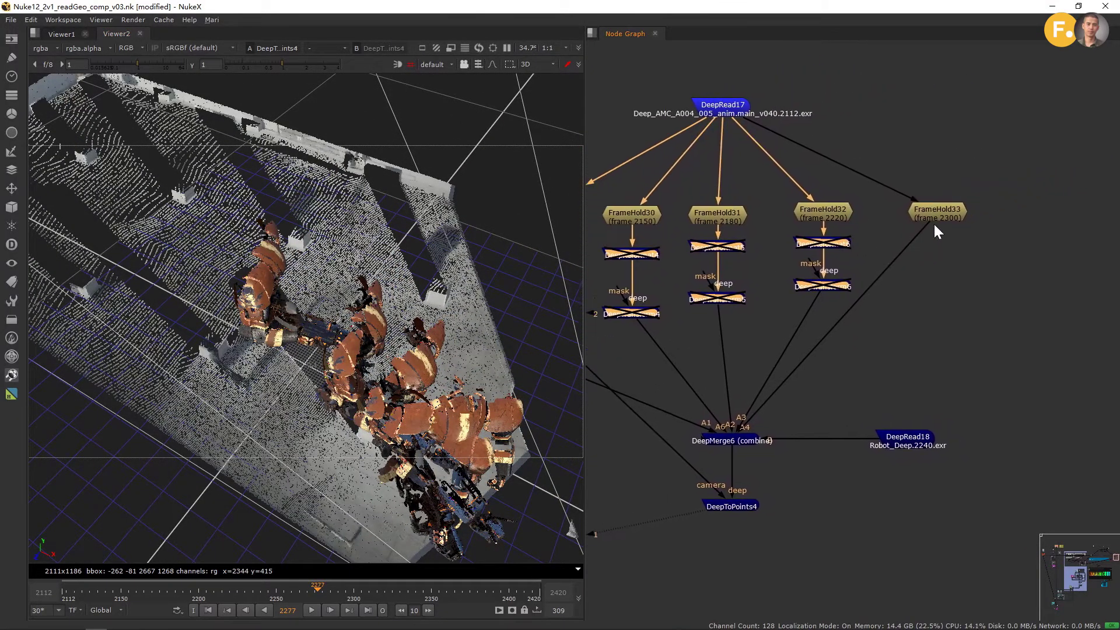
click(934, 217)
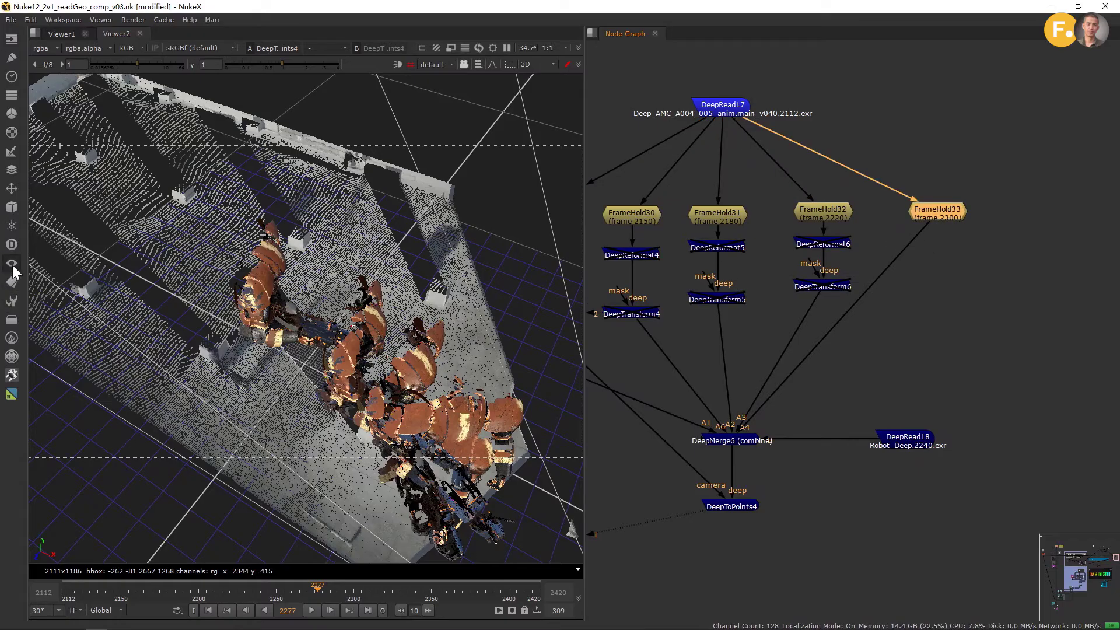
click(11, 244)
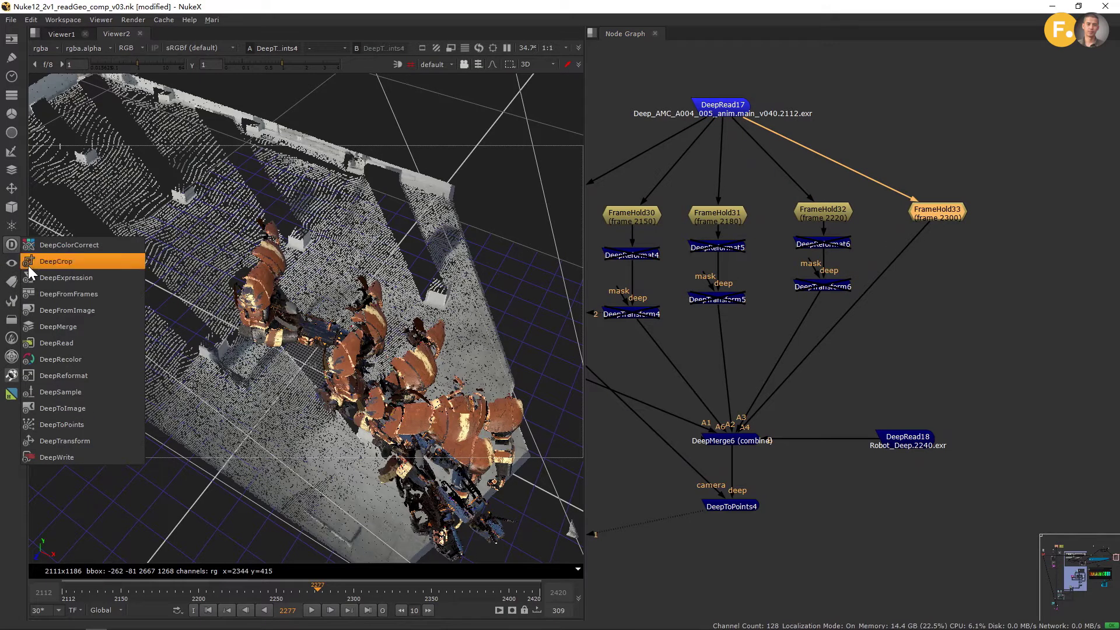
click(104, 439)
drag(950, 232, 946, 267)
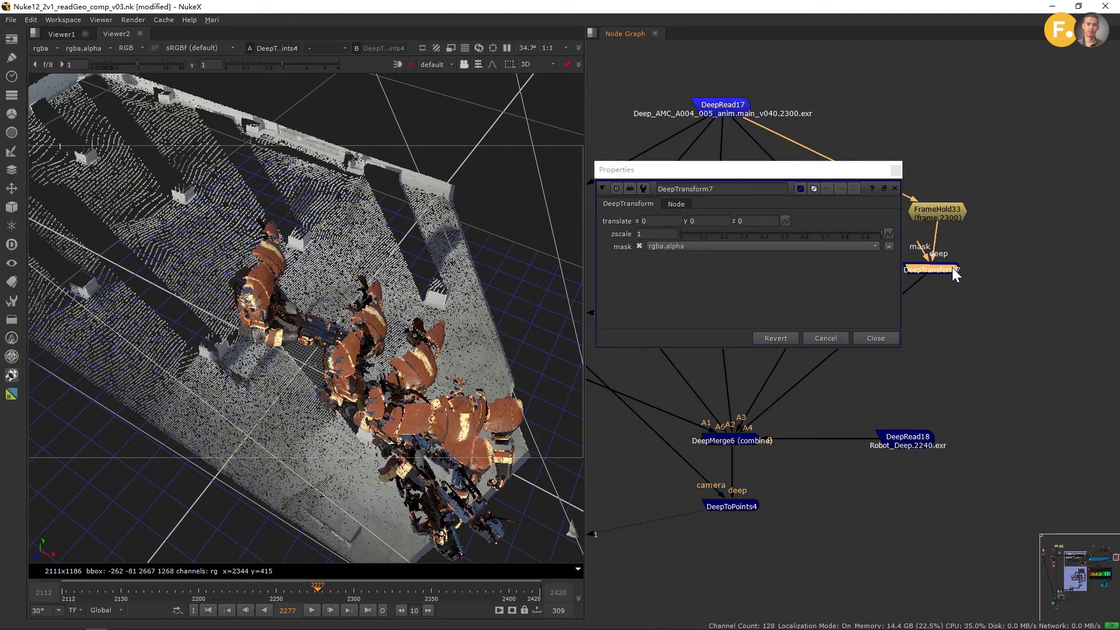
- Set the z translation of the new DeepTransform to 6 and inspect the shifted robot in the point cloud
drag(777, 166, 760, 158)
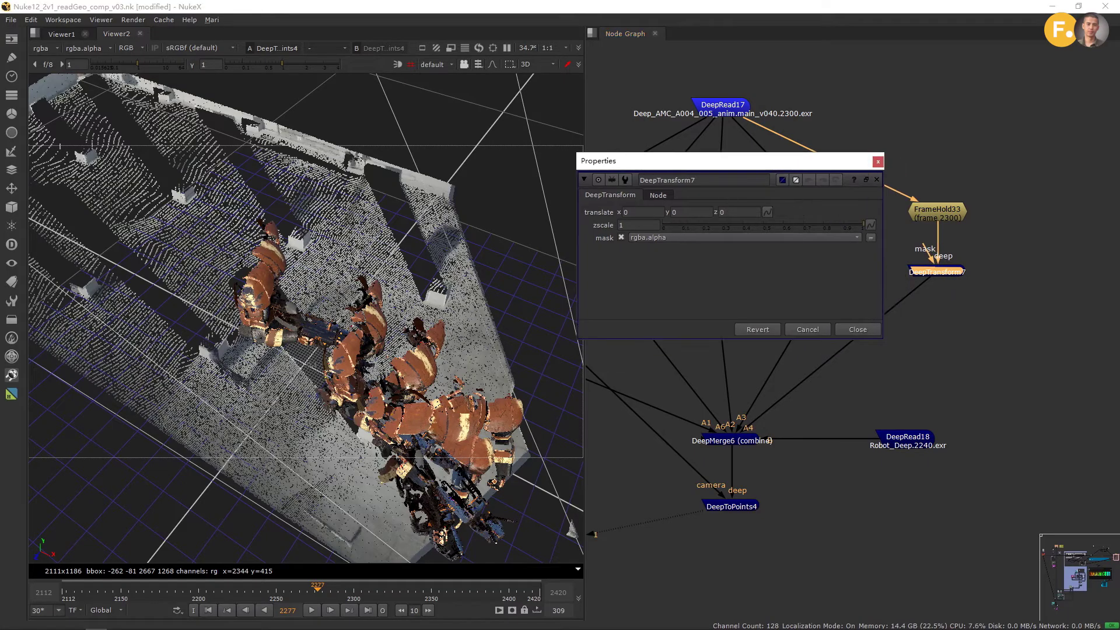
click(691, 211)
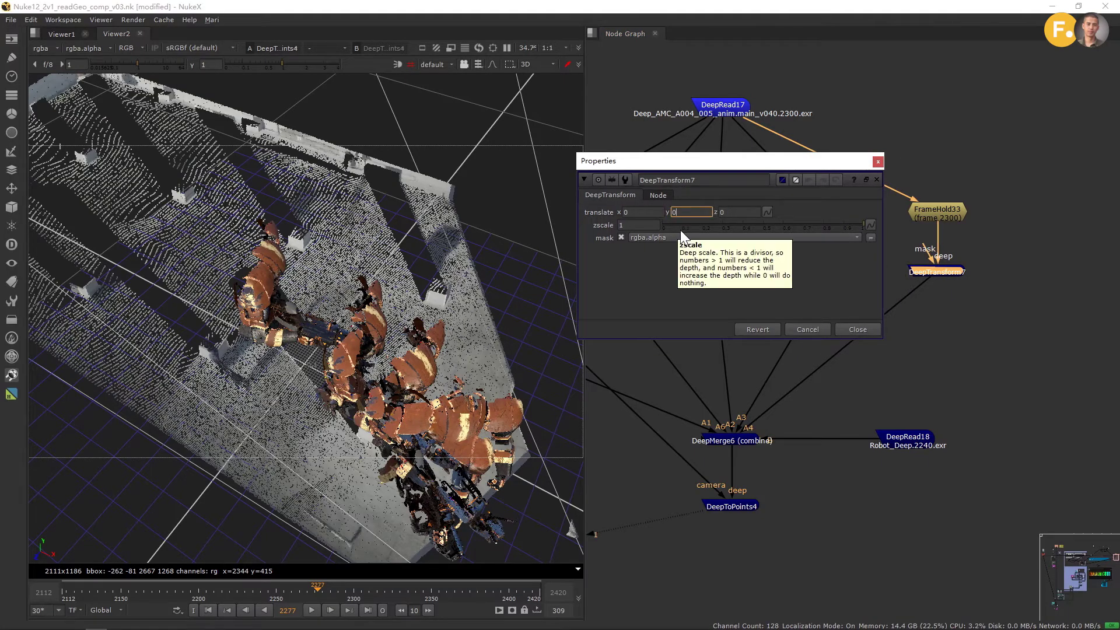
key(Tab)
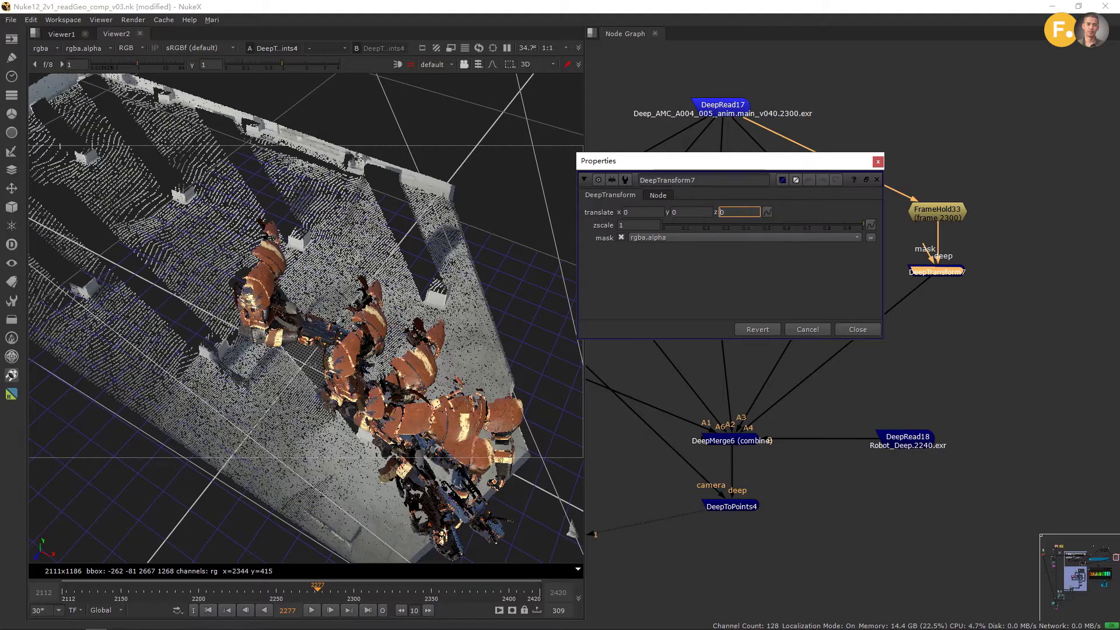
text(1)
key(Return)
key(Up)
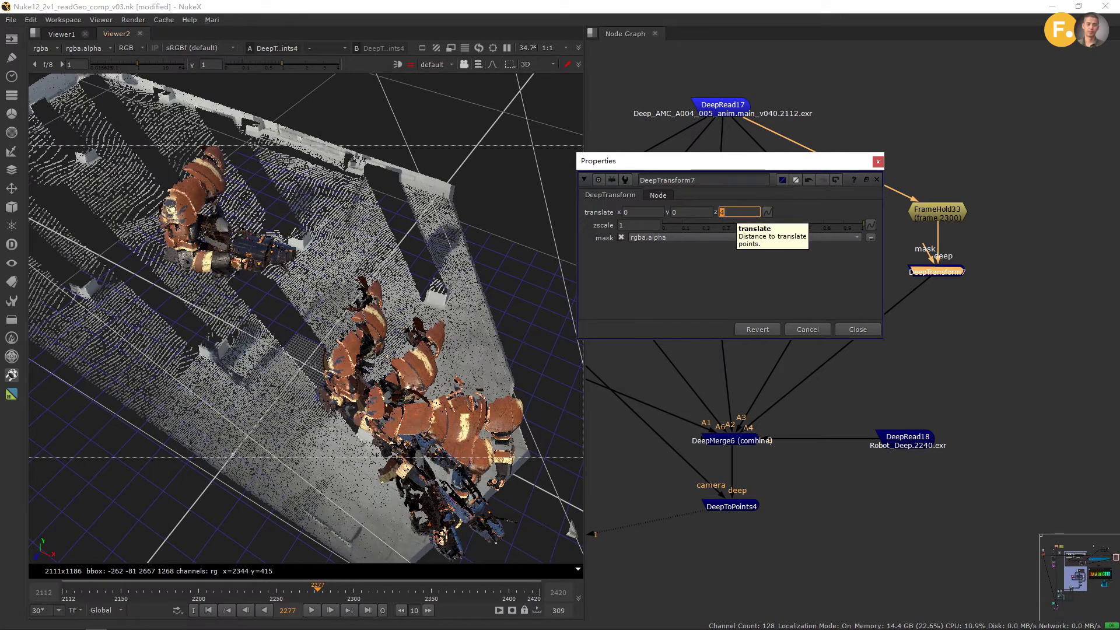
key(Up)
key(Up)
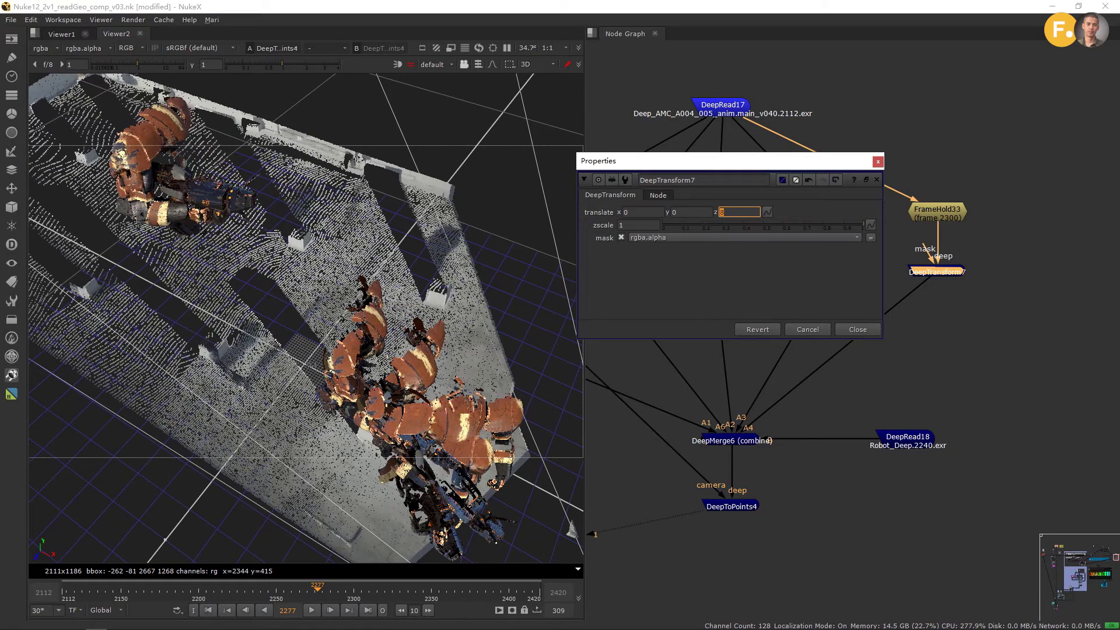
key(Up)
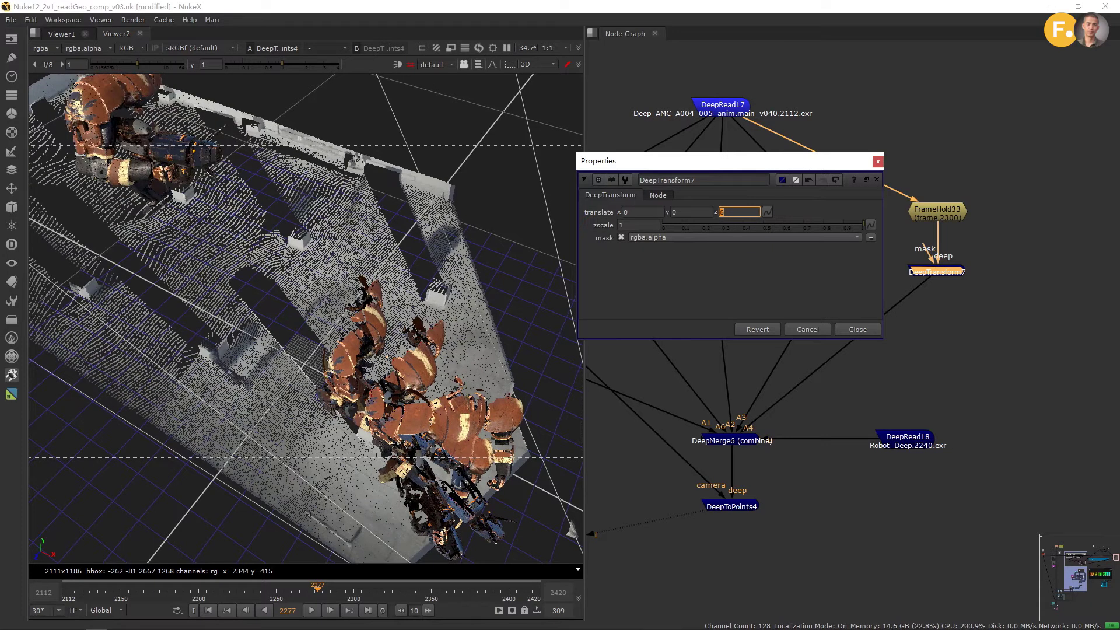
key(Up)
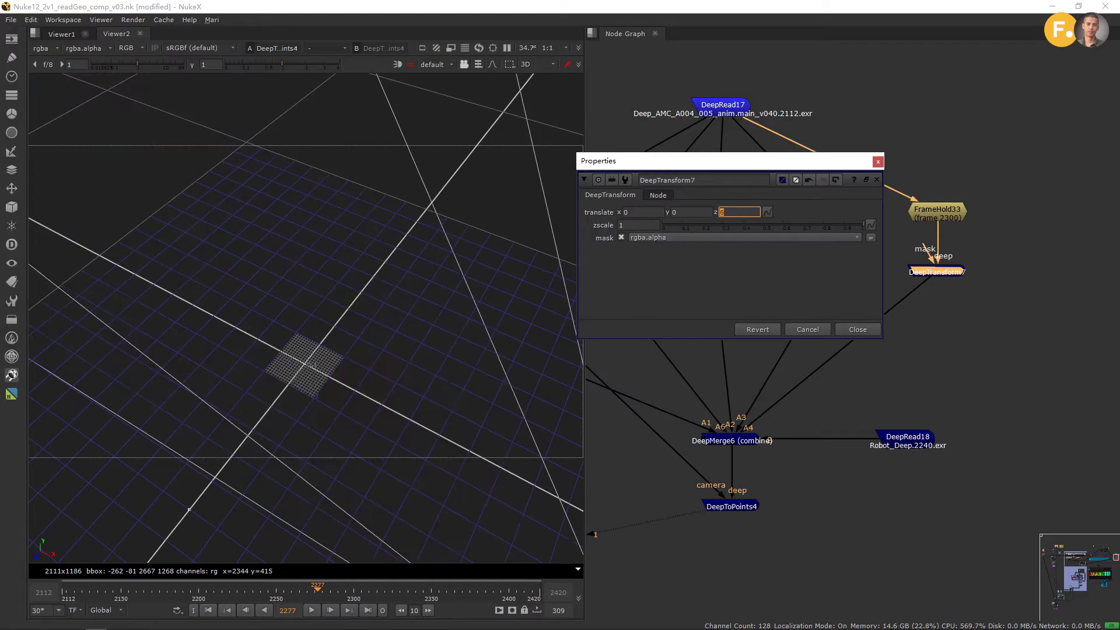
drag(781, 167, 304, 396)
ctrl+drag(377, 281, 420, 314)
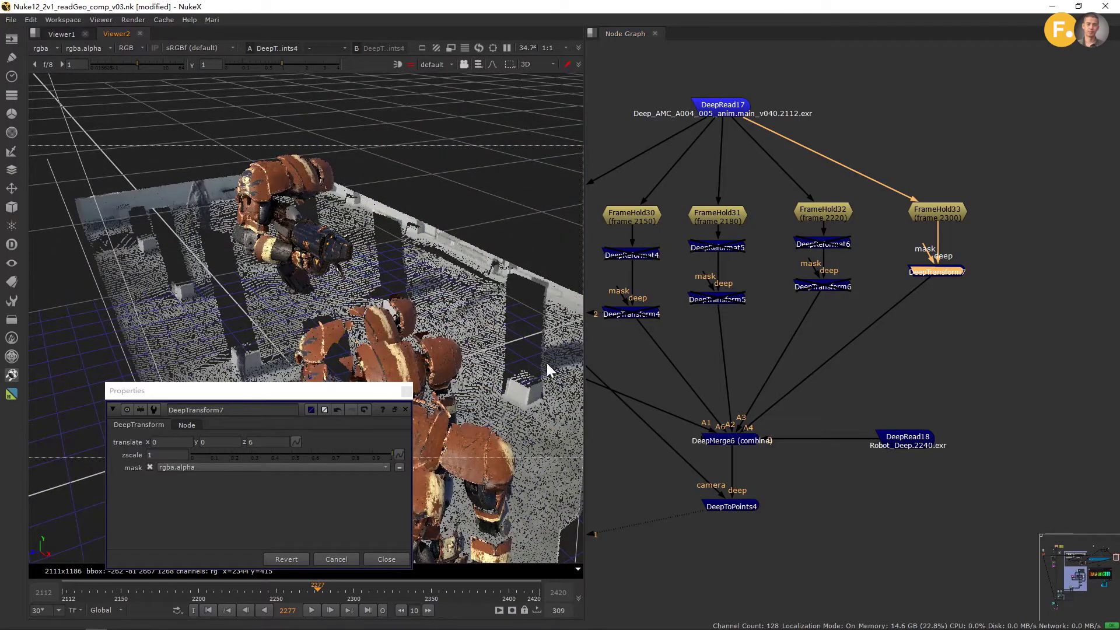
drag(376, 390, 438, 328)
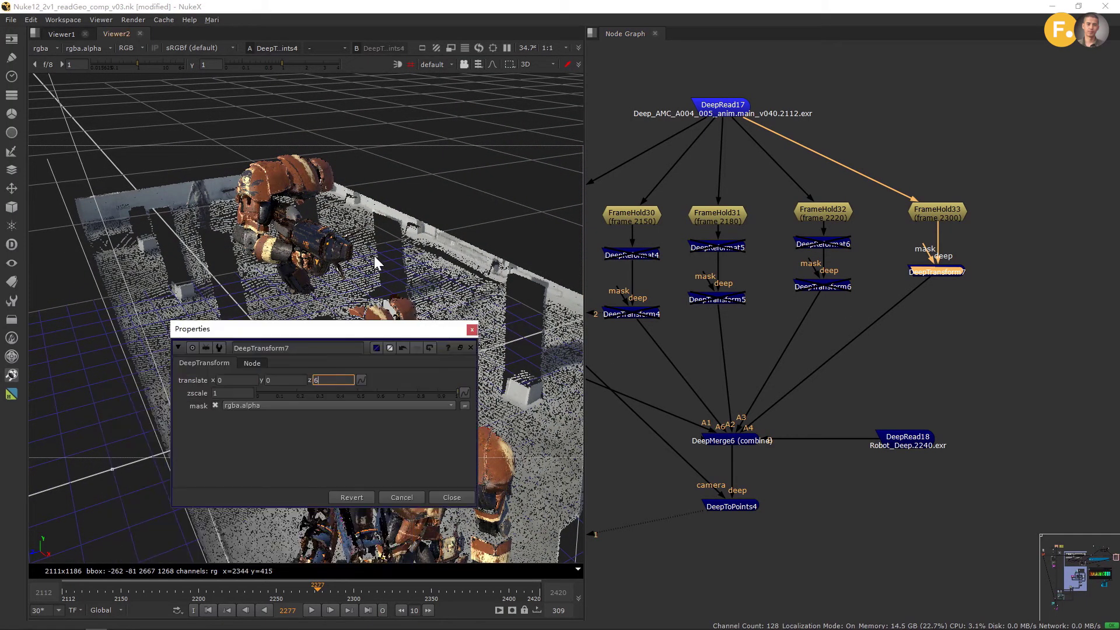
mouse_move(373, 256)
ctrl+mouse_down()
mouse_move(405, 252)
mouse_move(382, 247)
mouse_move(377, 265)
ctrl+mouse_up()
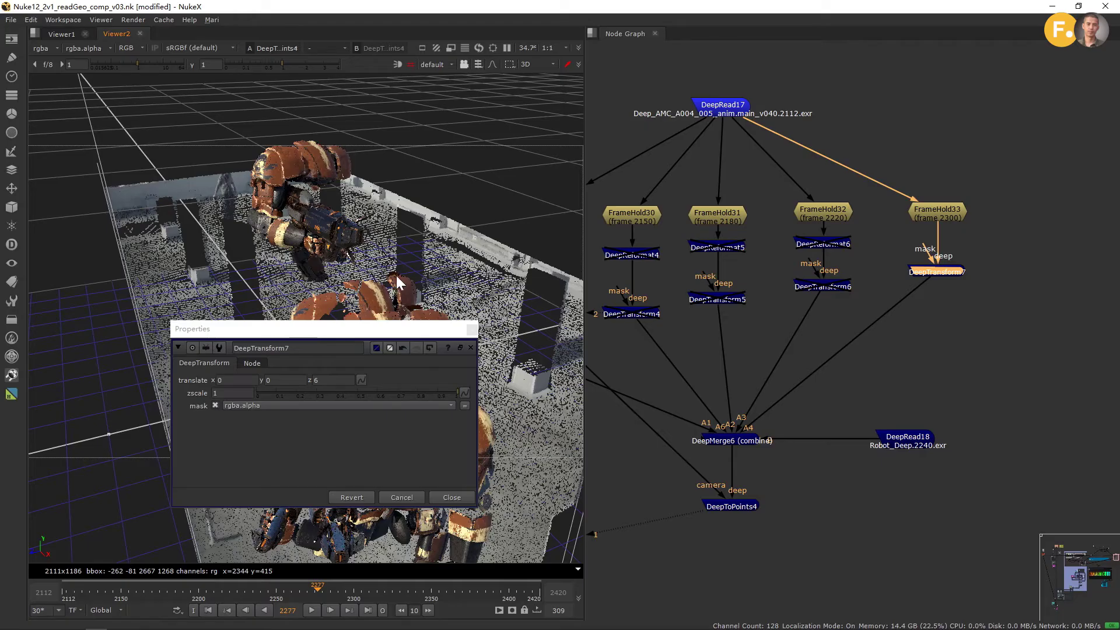
- Show the DeepMerge6 result in the viewer and move the DeepTransform7 properties window off the image
ctrl+drag(396, 284, 410, 254)
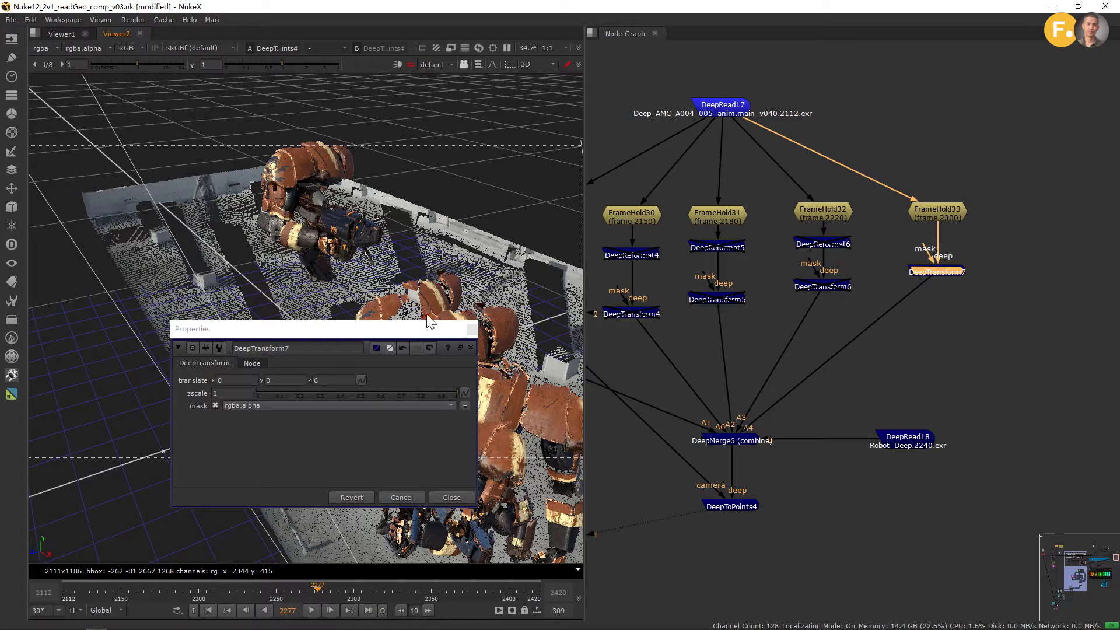
drag(407, 330, 475, 329)
scroll(995, 334, up, 3)
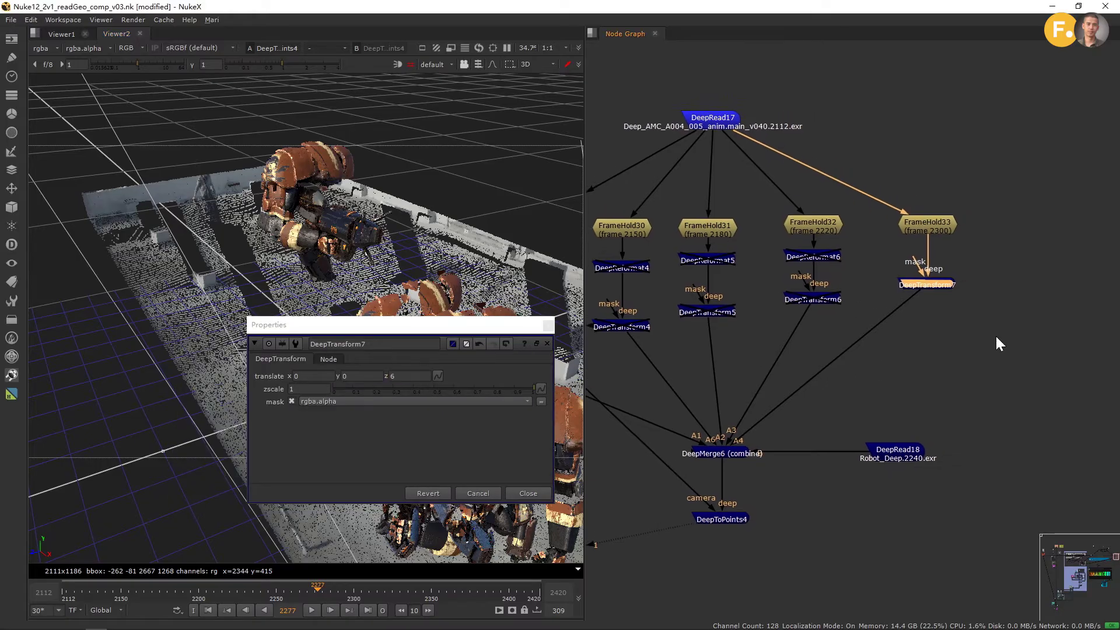
scroll(961, 267, up, 2)
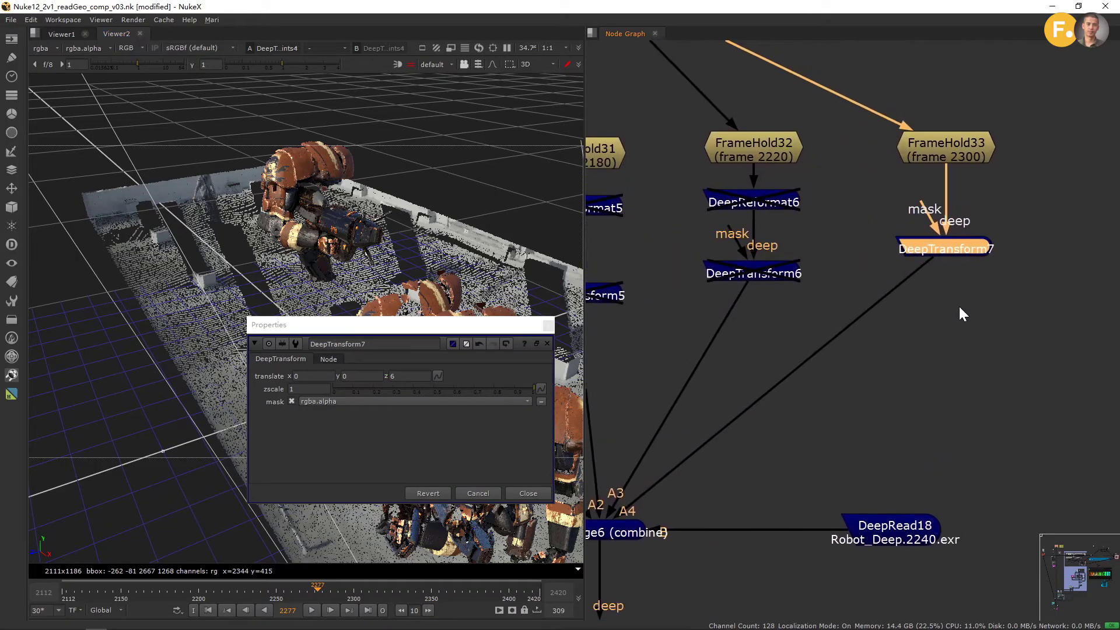
scroll(793, 449, down, 4)
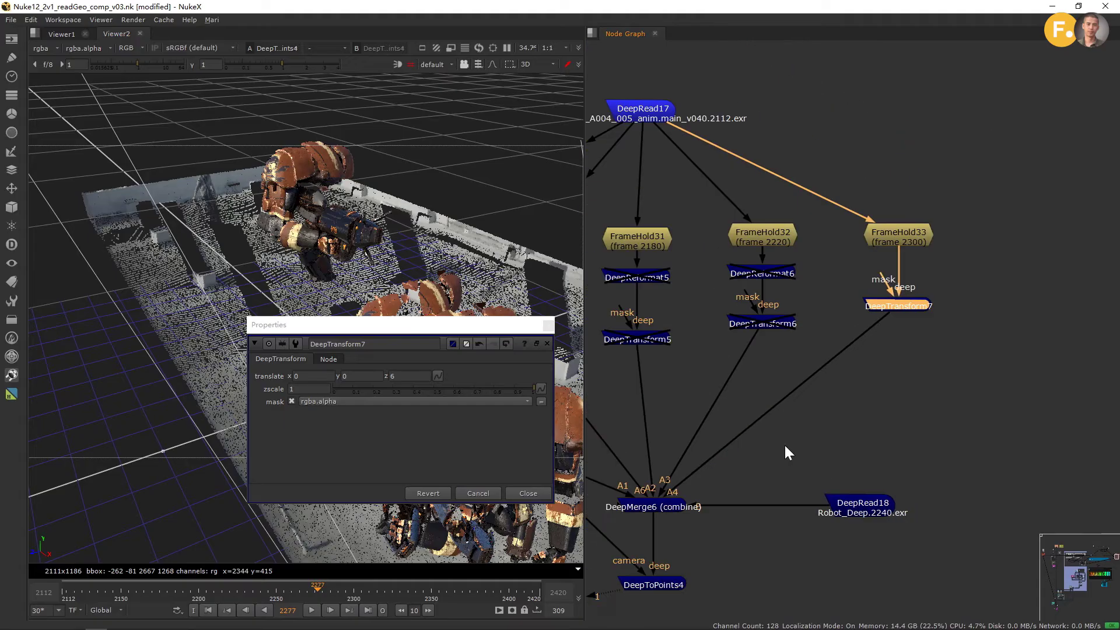
click(751, 442)
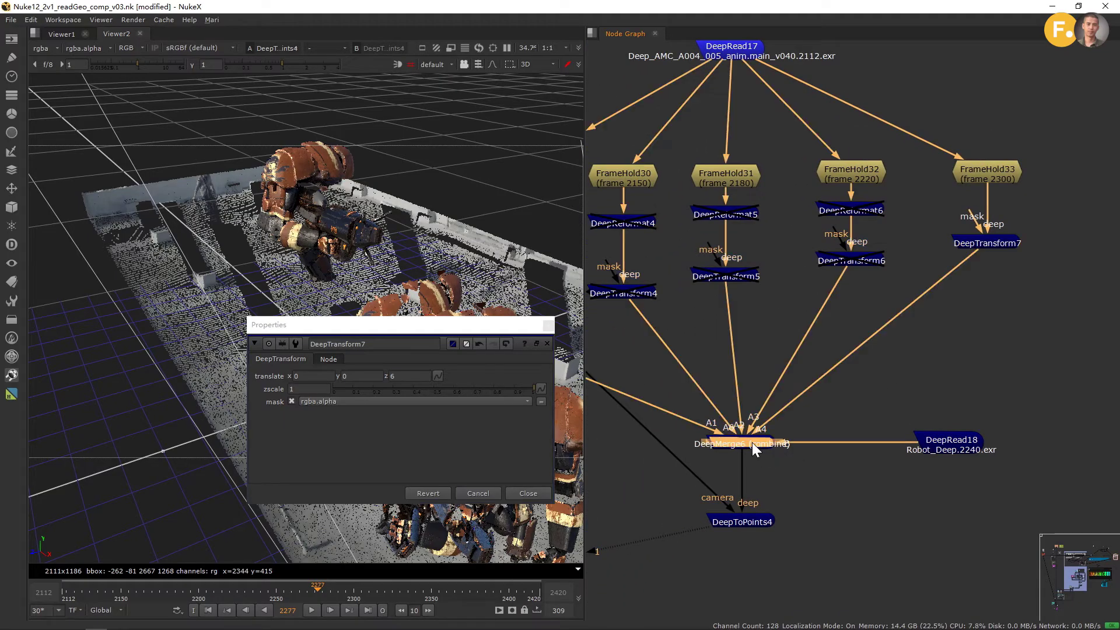
key(1)
drag(466, 326, 857, 160)
scroll(373, 337, up, 2)
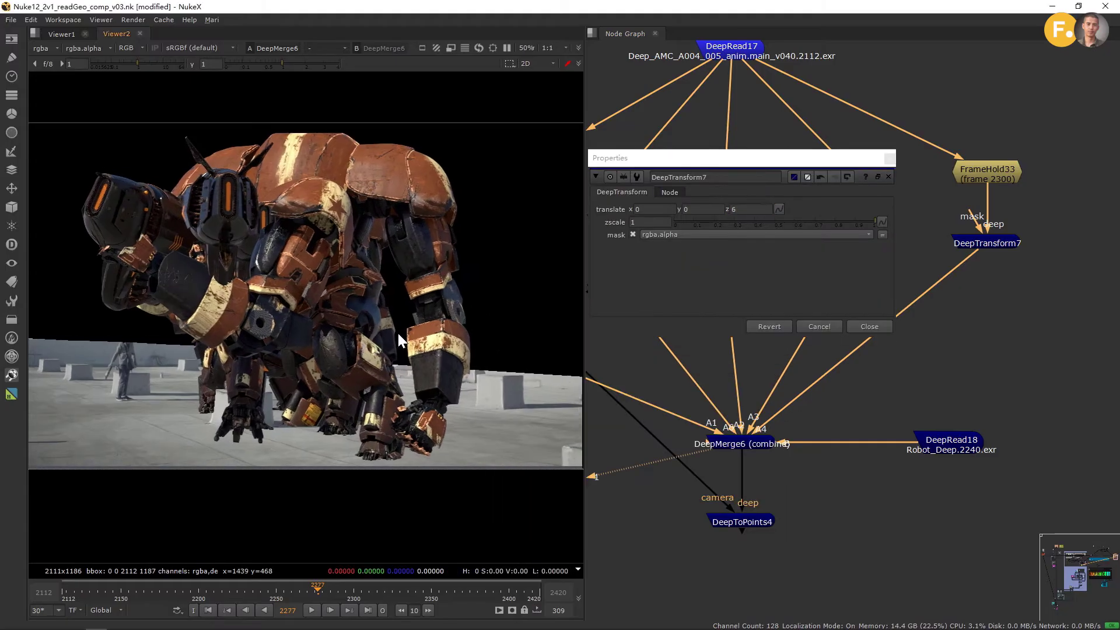
- Set the z translation of DeepTransform7 to -18 and inspect the overlapping robots up close
click(751, 209)
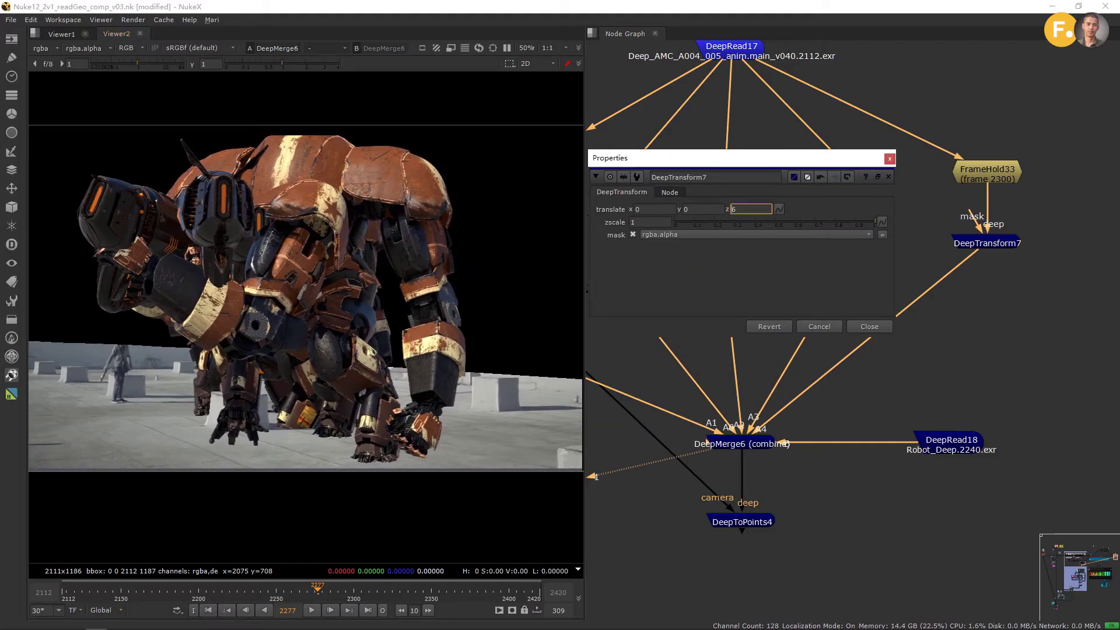
text(2)
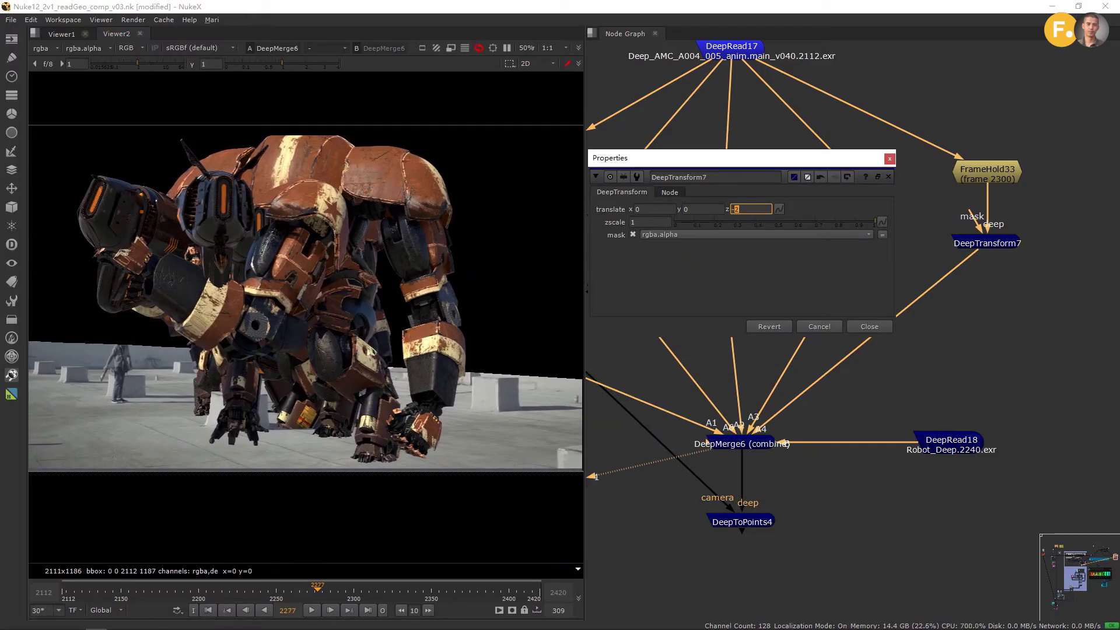
key(Down)
key(Down)
key(Down)
key(Down)
key(Down)
key(Down)
key(Down)
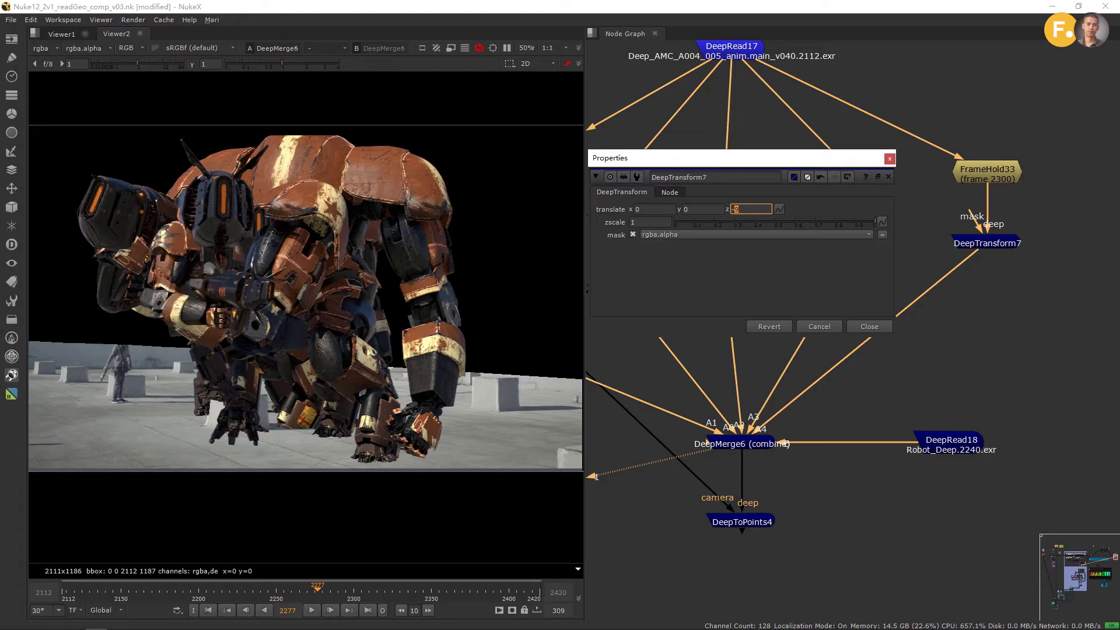
key(Down)
key(Down)
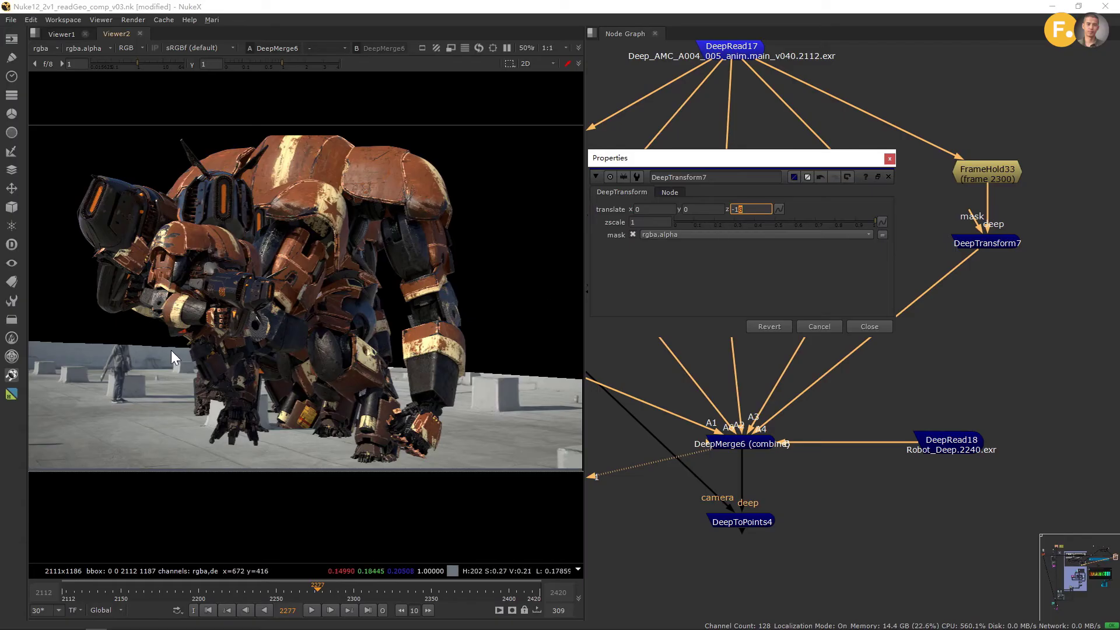
scroll(171, 350, up, 5)
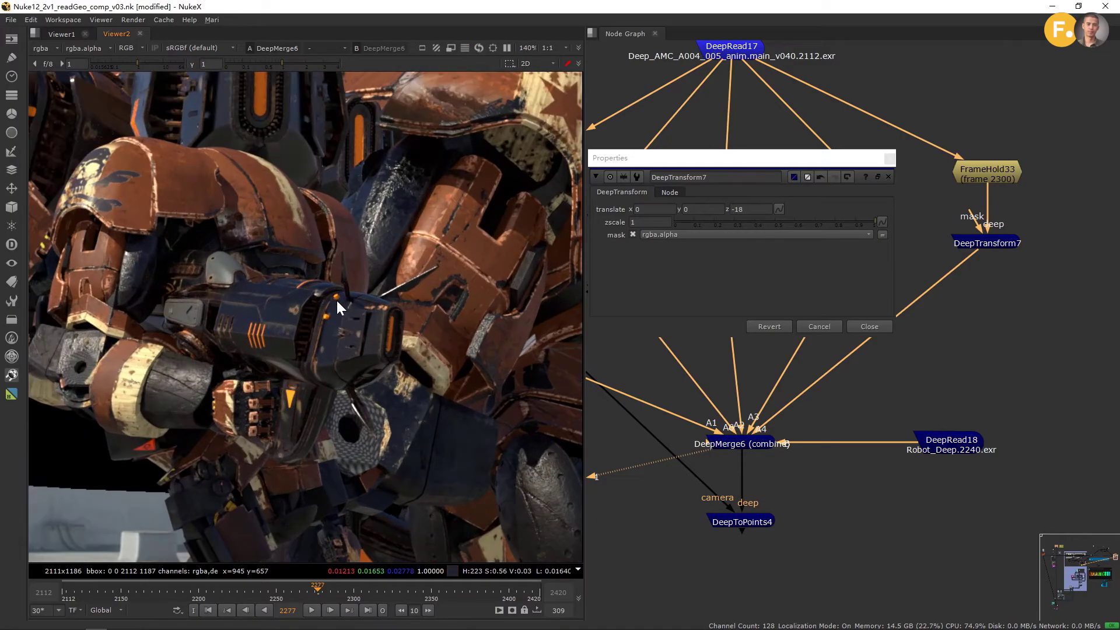
middle_drag(335, 298, 349, 320)
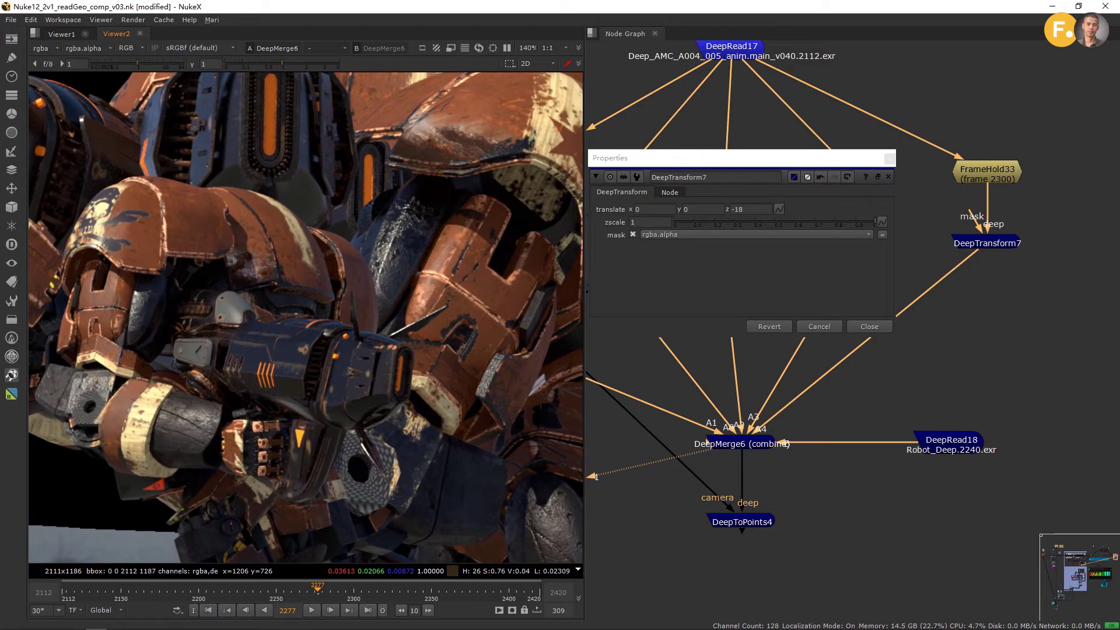
- Increase the x translation of DeepTransform7 to 51
click(645, 209)
key(Up)
key(Up)
key(Up)
key(Up)
key(Up)
key(Up)
key(Up)
key(Up)
key(Up)
key(Up)
key(Up)
key(Up)
key(Up)
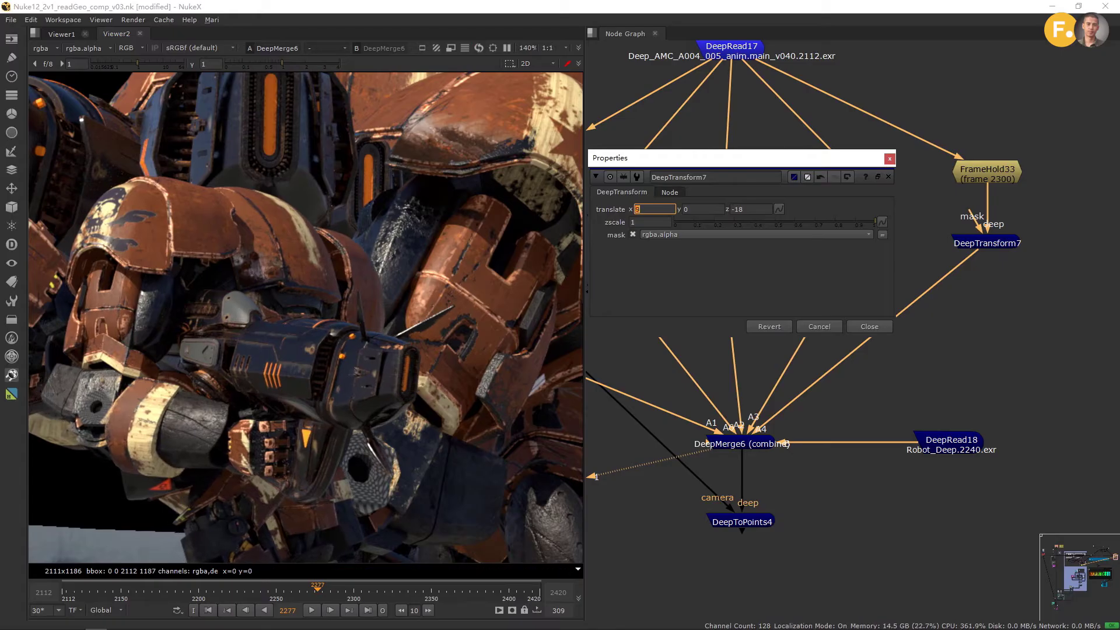
scroll(653, 209, up, 20)
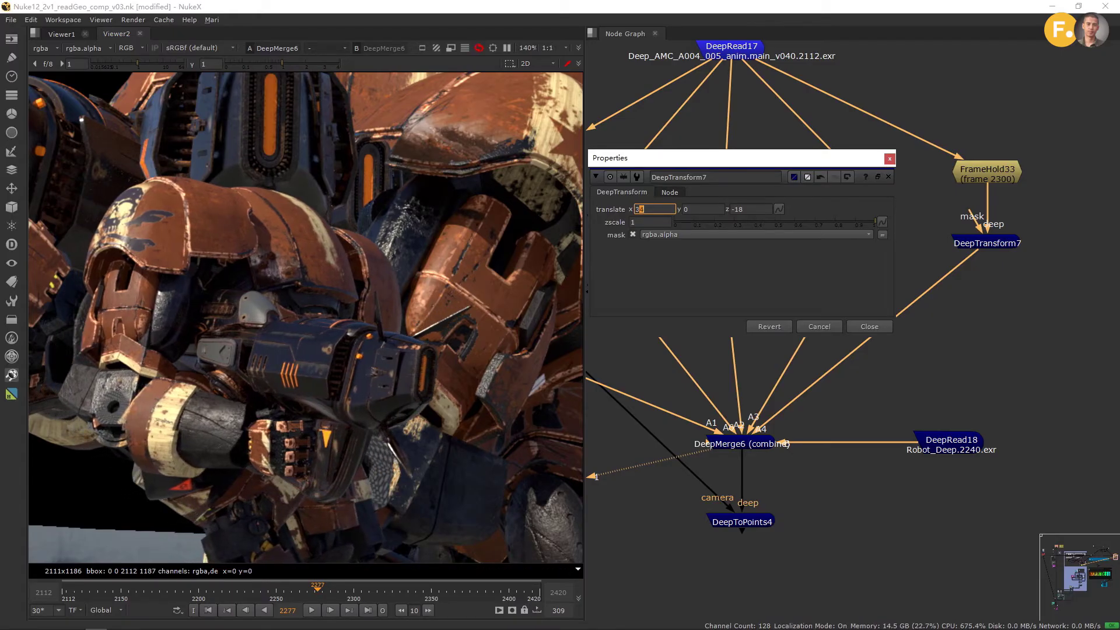
scroll(653, 209, up, 12)
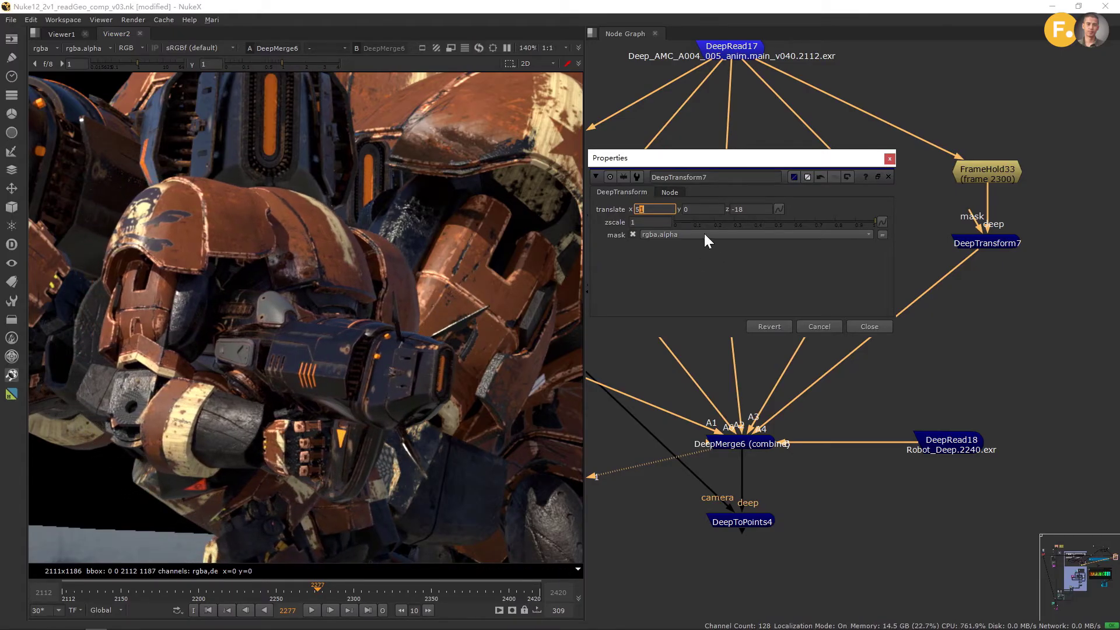
- Increase the y translation of DeepTransform7 to 4
click(689, 210)
key(Up)
key(Up)
key(Up)
key(Up)
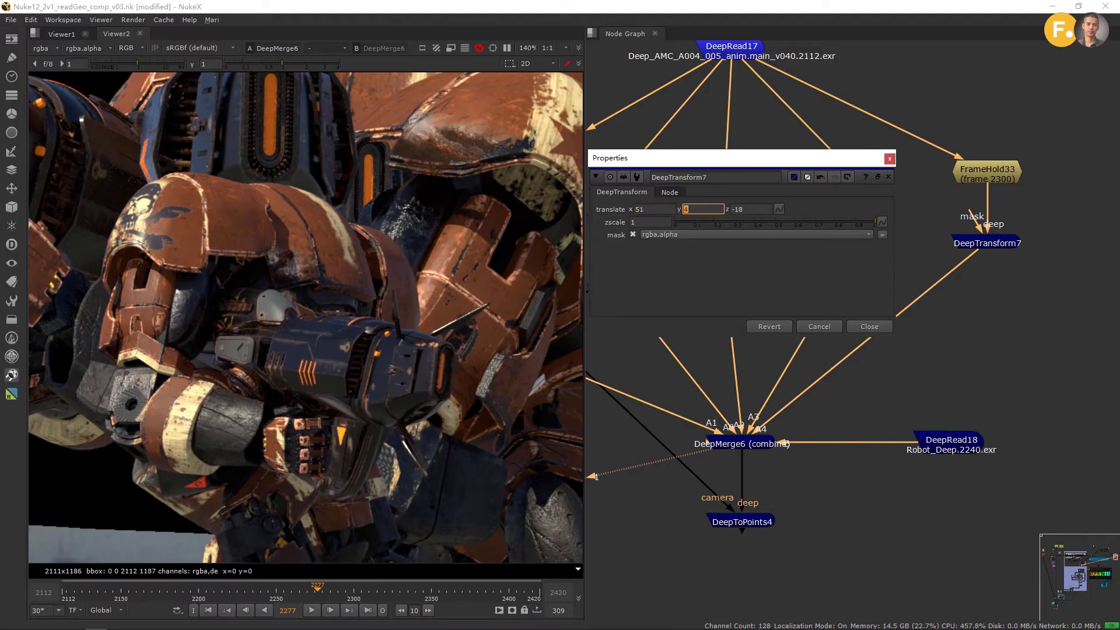
- Set the z translation of DeepTransform7 to -9 and inspect the edges where the robots intersect
click(738, 209)
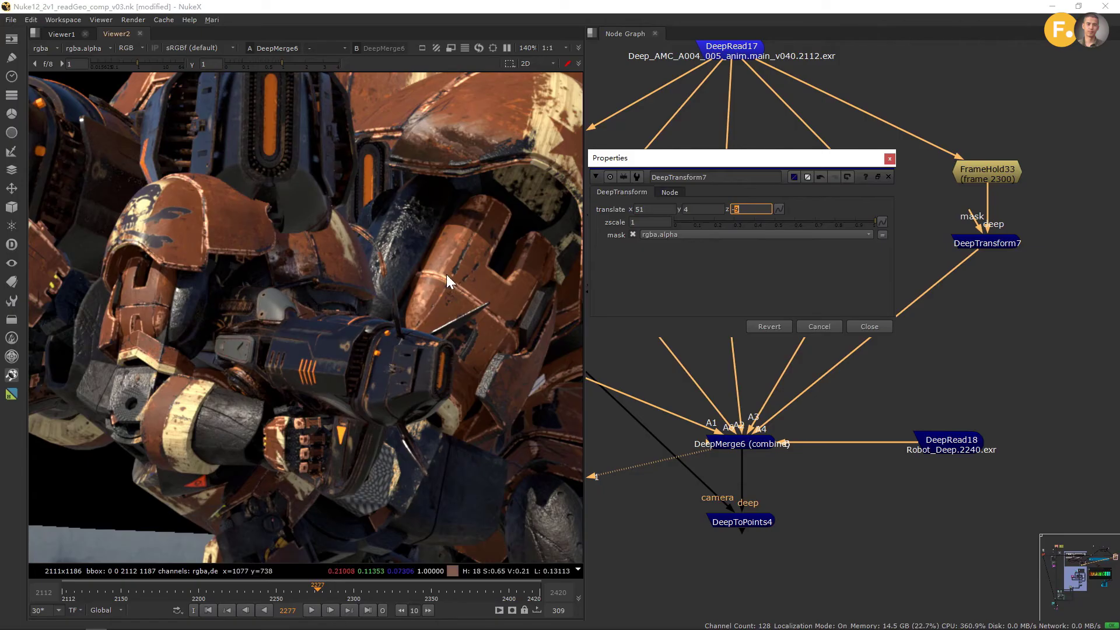
scroll(446, 274, up, 5)
middle_drag(342, 205, 506, 405)
middle_drag(211, 319, 344, 379)
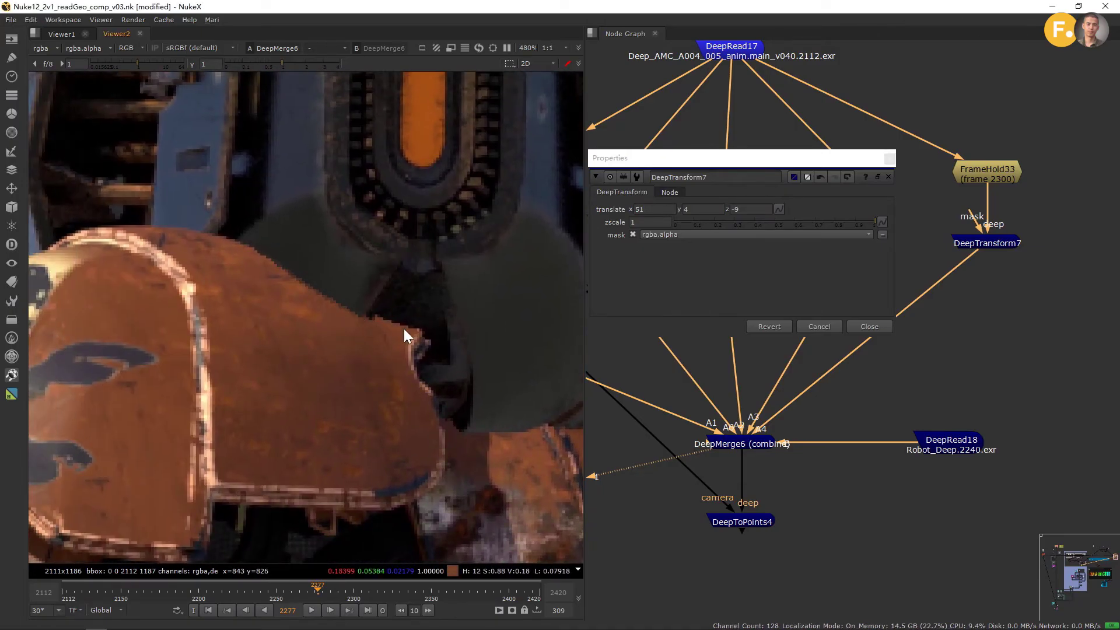
scroll(275, 250, up, 4)
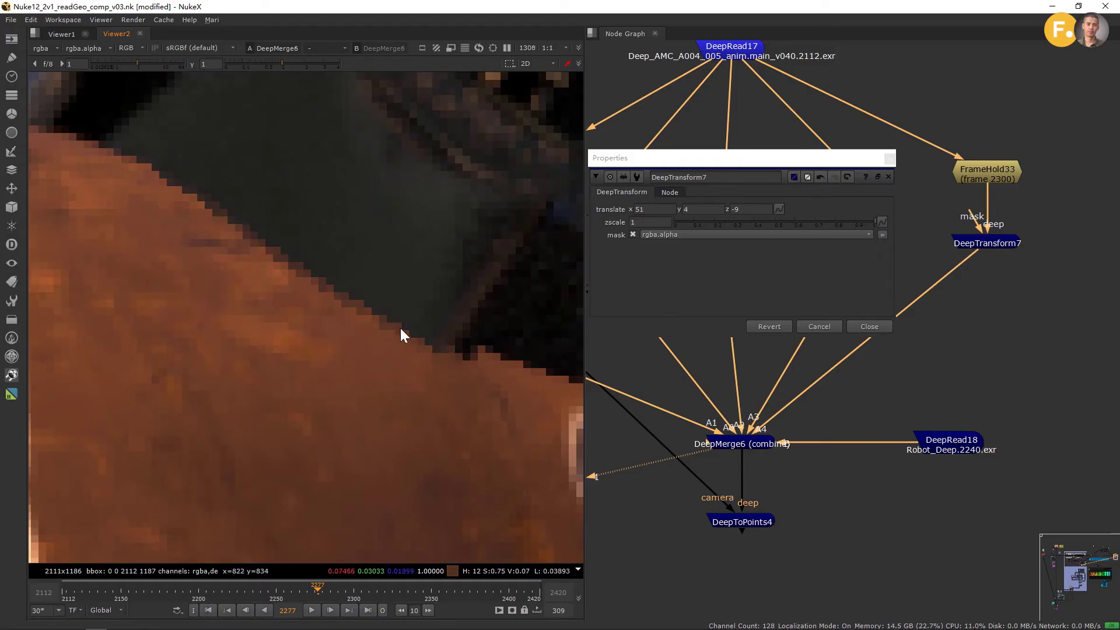
scroll(417, 327, down, 7)
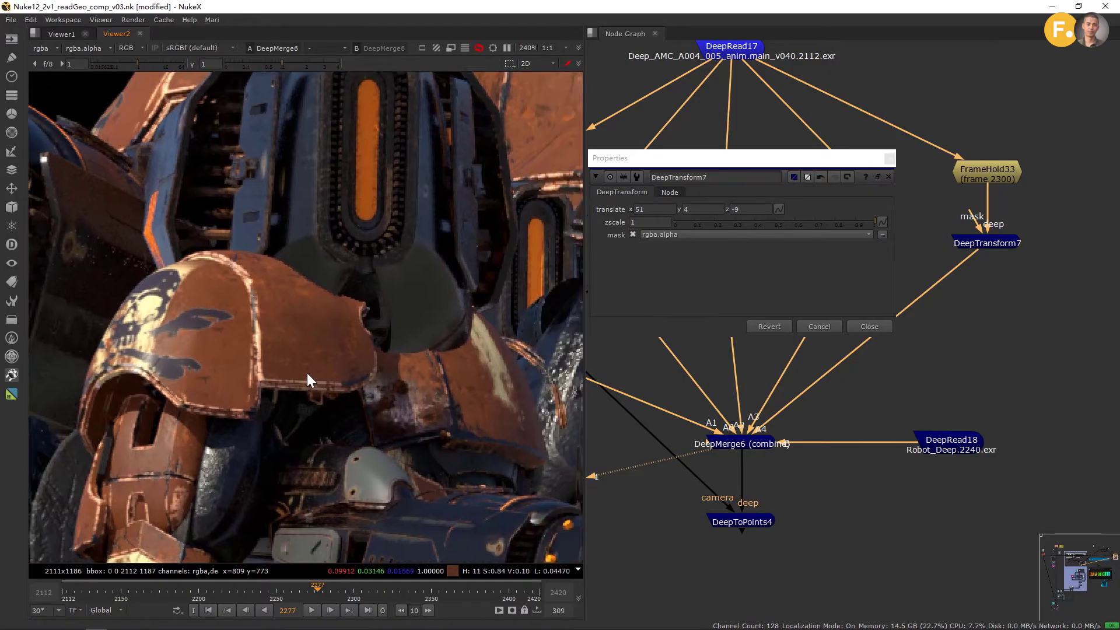
middle_drag(307, 380, 250, 400)
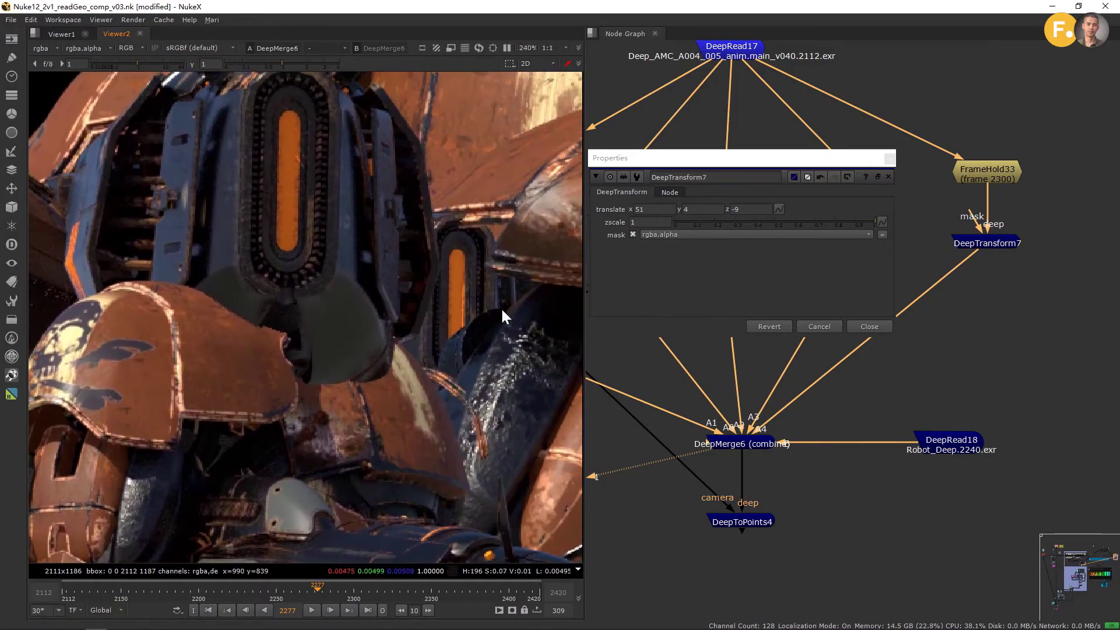
- Close the DeepTransform7 properties and show the DeepMerge5 node below the two ScanlineRender branches in the viewer
click(891, 158)
scroll(815, 200, down, 5)
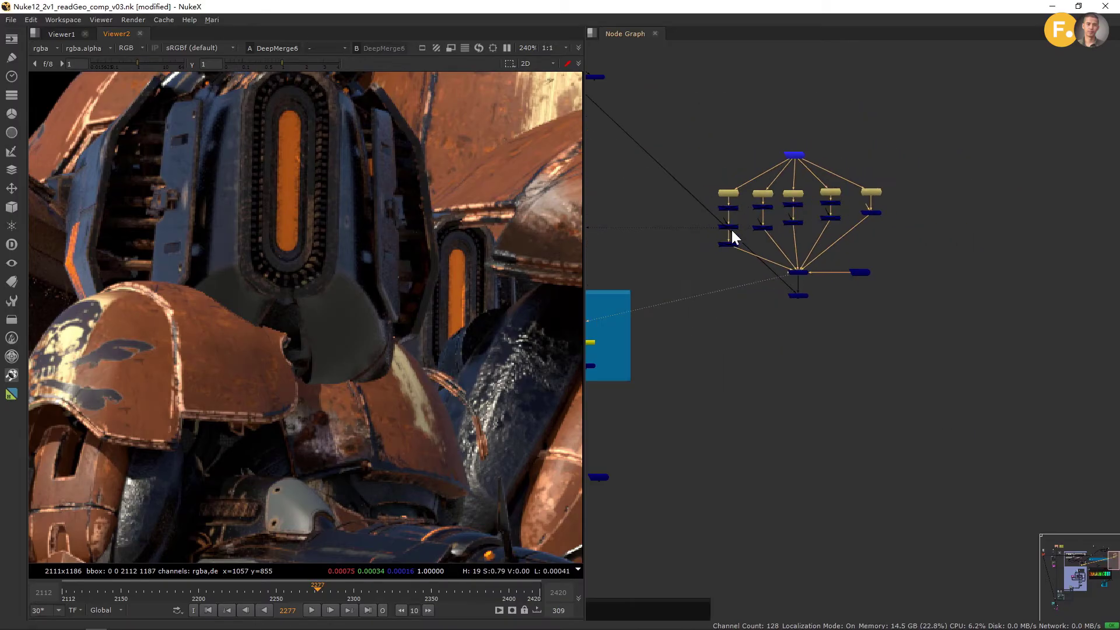
middle_drag(732, 233, 924, 354)
middle_drag(711, 271, 835, 287)
scroll(834, 285, up, 3)
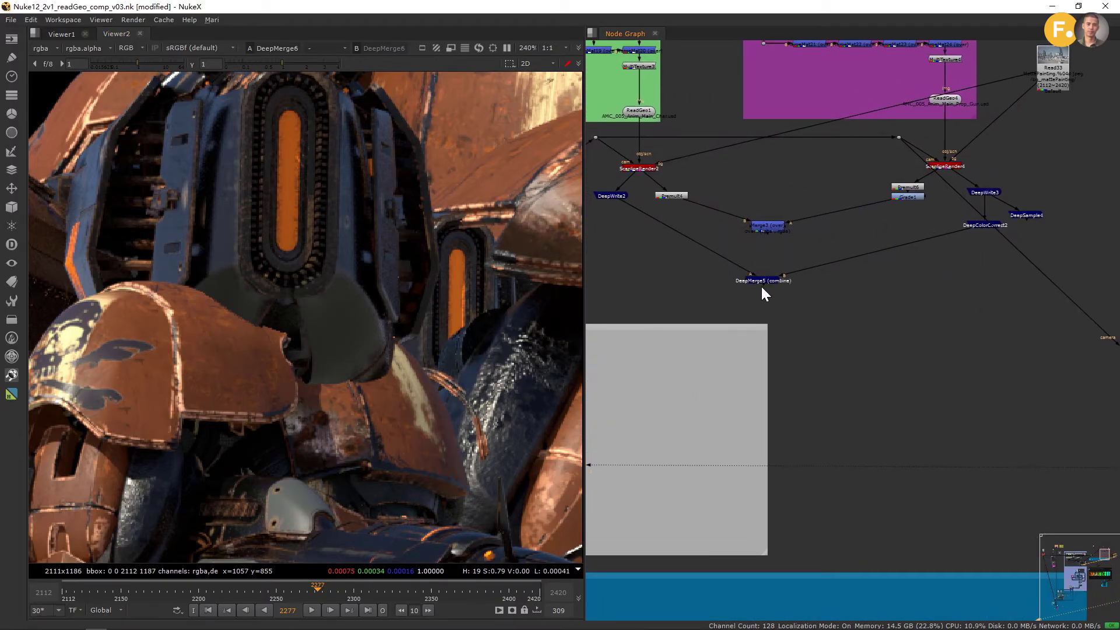
click(761, 279)
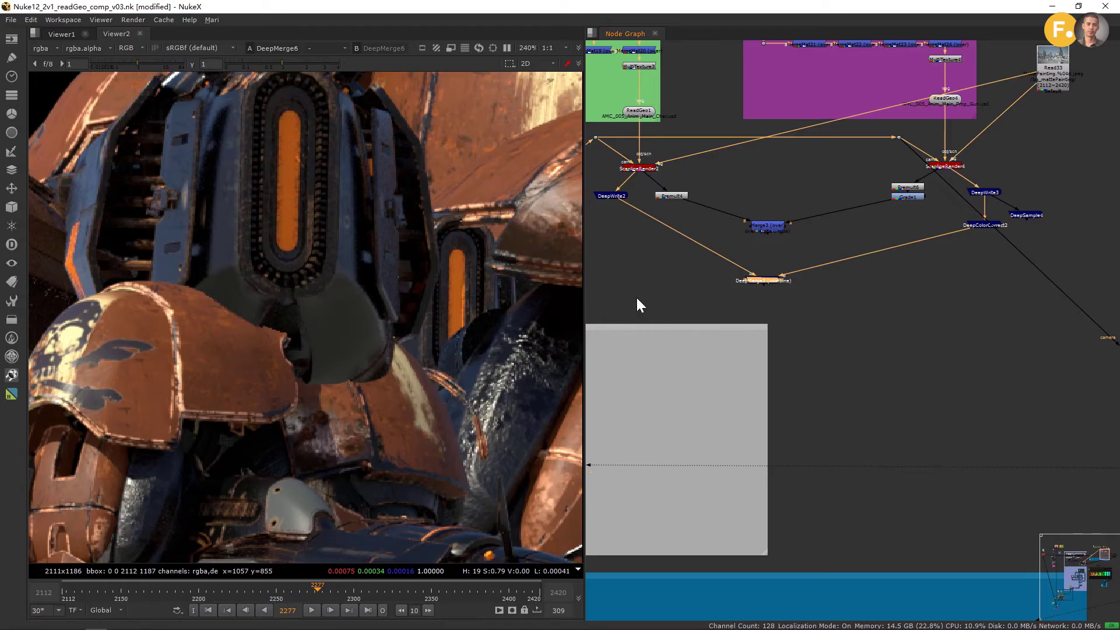
key(1)
click(740, 294)
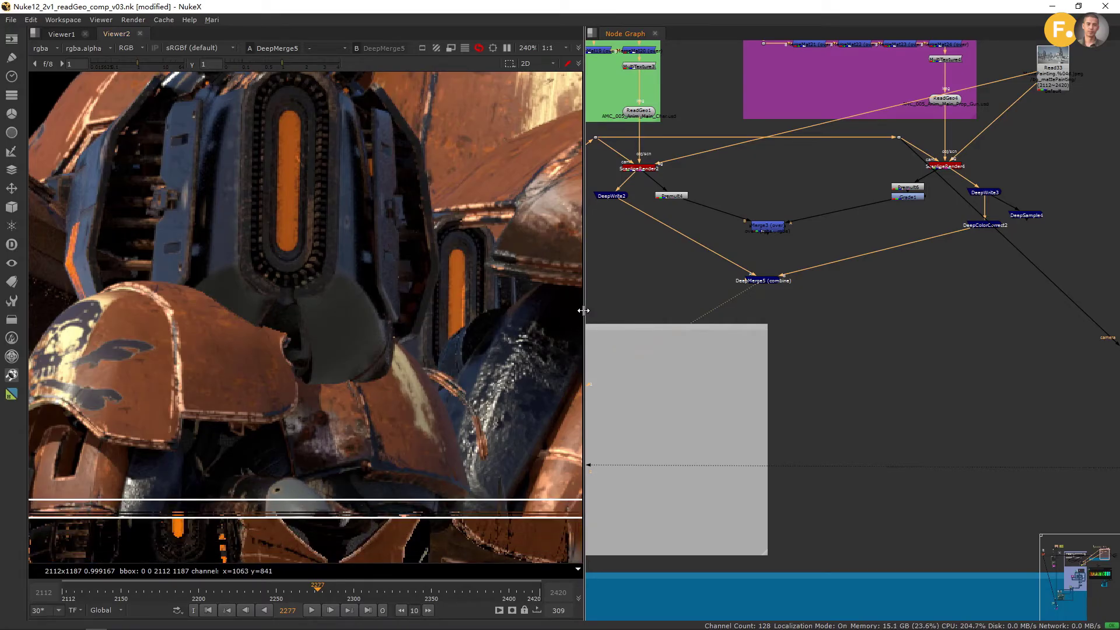
- Widen the viewer pane and inspect the robot and its gun in the DeepMerge5 result
drag(583, 311, 663, 325)
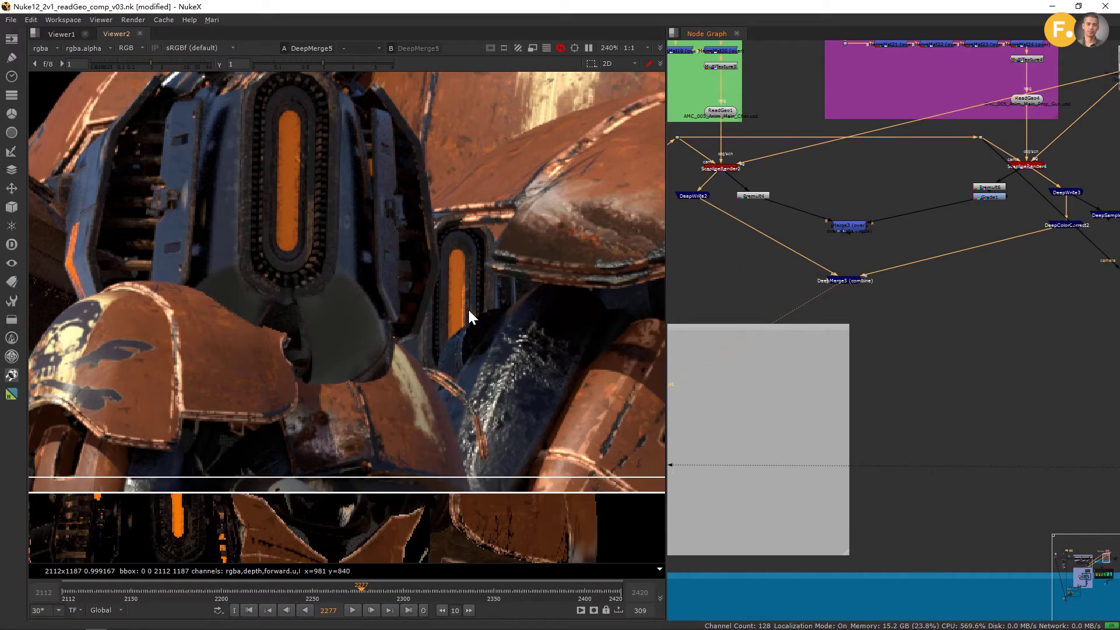
scroll(469, 316, down, 4)
scroll(468, 306, down, 1)
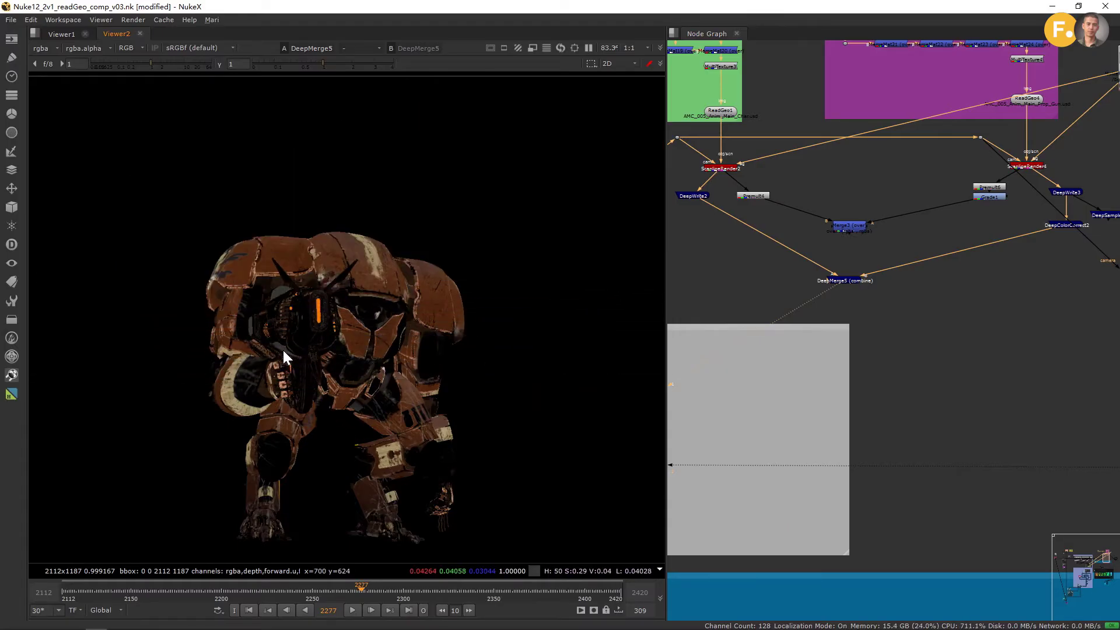
scroll(281, 354, up, 3)
scroll(280, 348, up, 3)
middle_drag(283, 362, 405, 332)
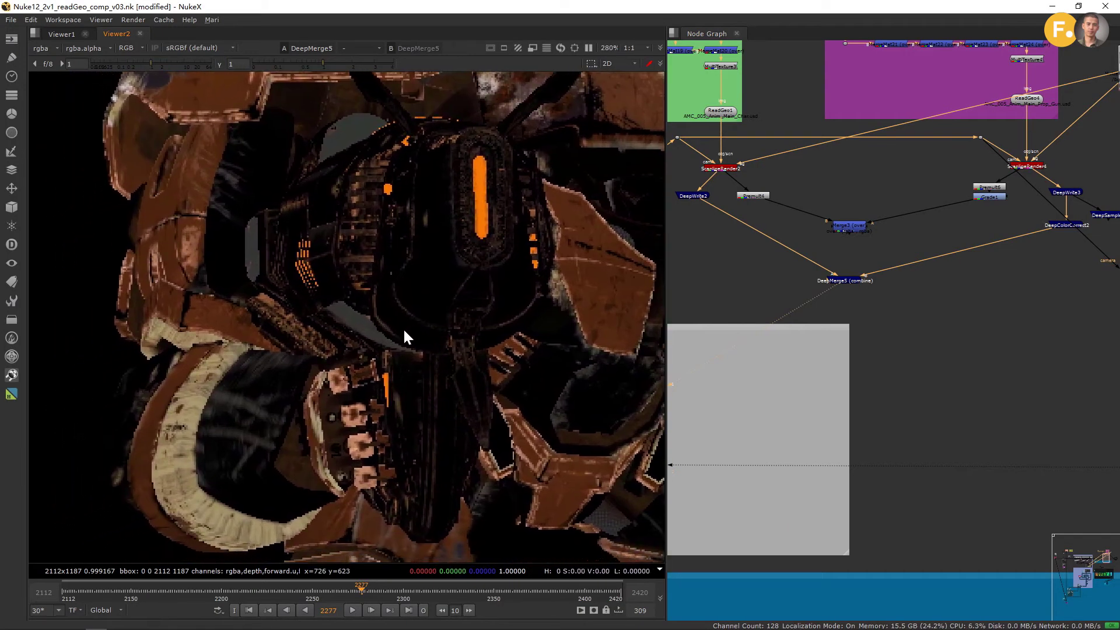
- Enable the gun's red color correction in DeepColorCorrect2 and close the node's properties
scroll(978, 303, up, 5)
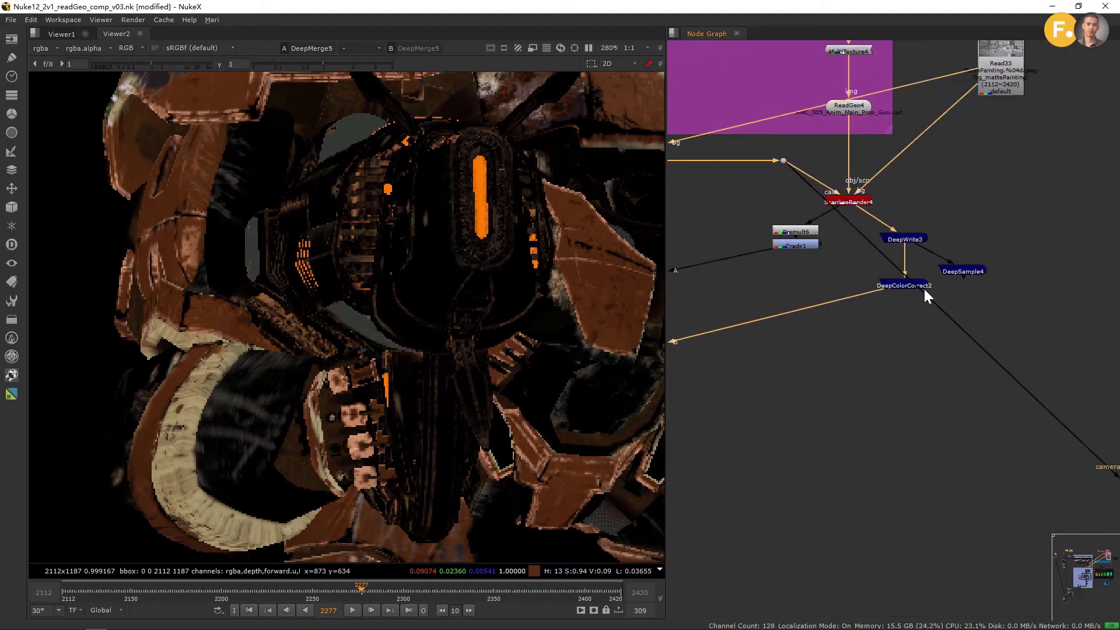
middle_drag(889, 308, 921, 293)
double_click(925, 272)
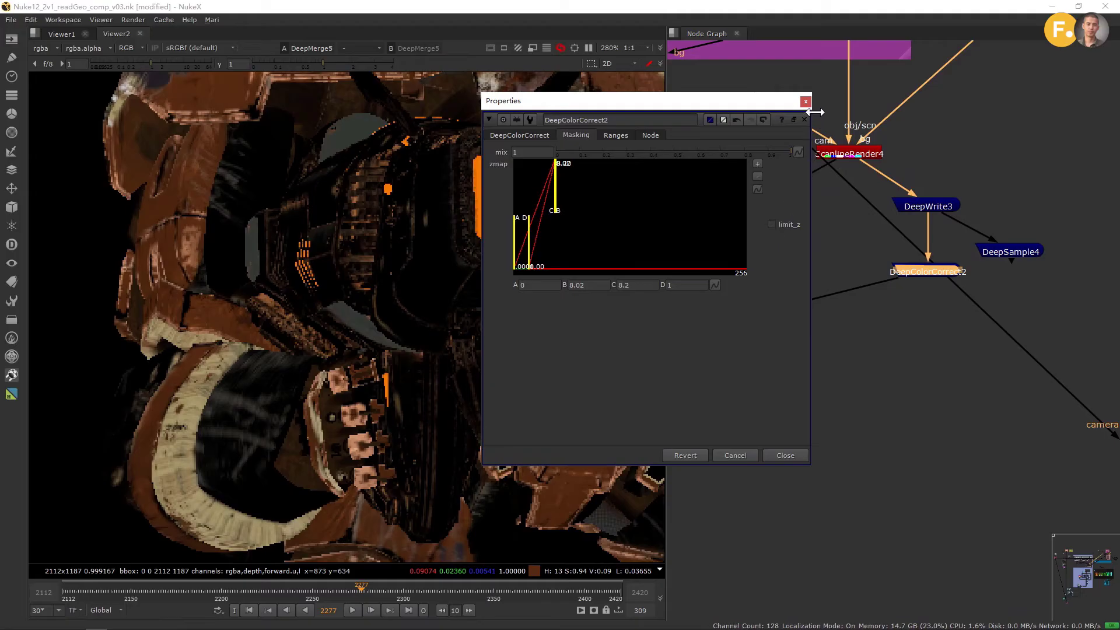
click(805, 102)
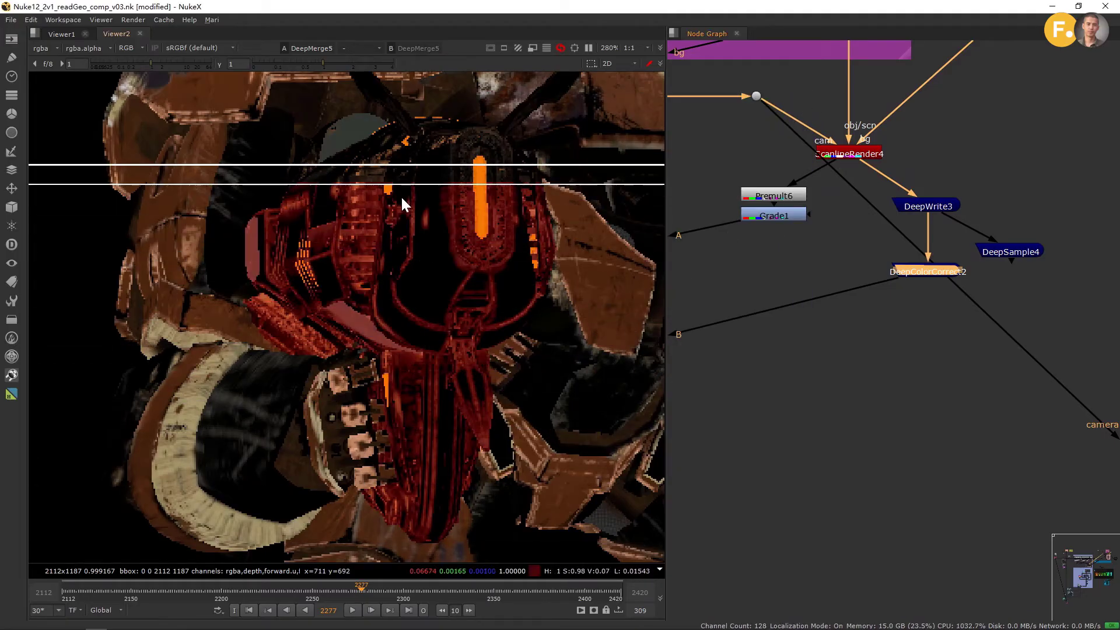
- Set the operation of DeepMerge5 to holdout, with its properties window moved off the viewer
middle_drag(879, 332, 1036, 297)
middle_drag(845, 321, 923, 274)
scroll(784, 303, down, 2)
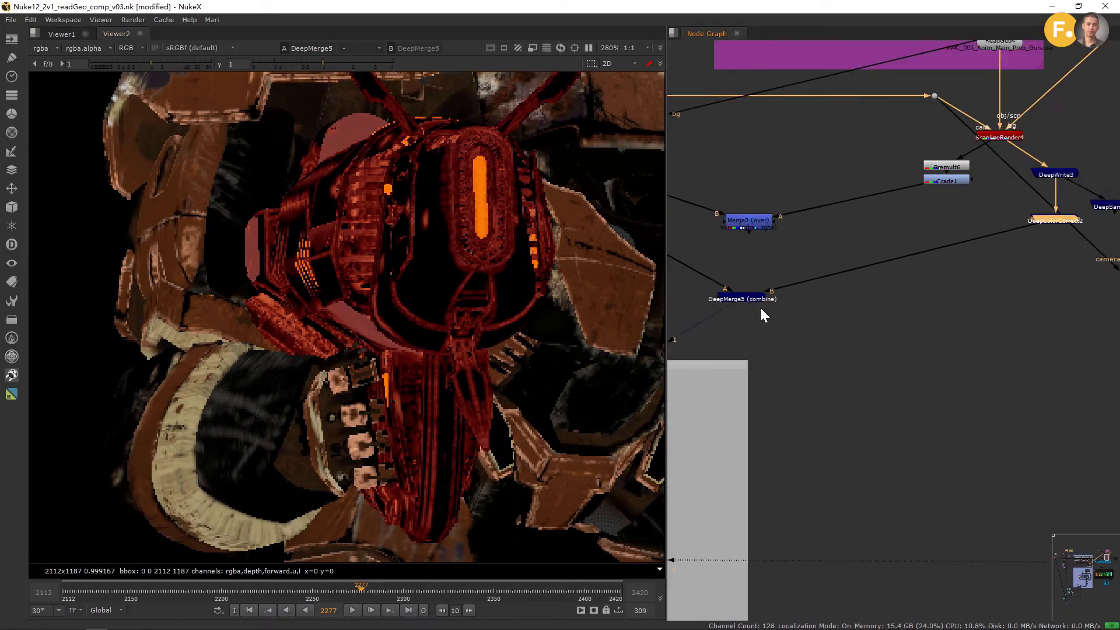
middle_drag(780, 305, 866, 328)
scroll(869, 330, up, 3)
double_click(880, 312)
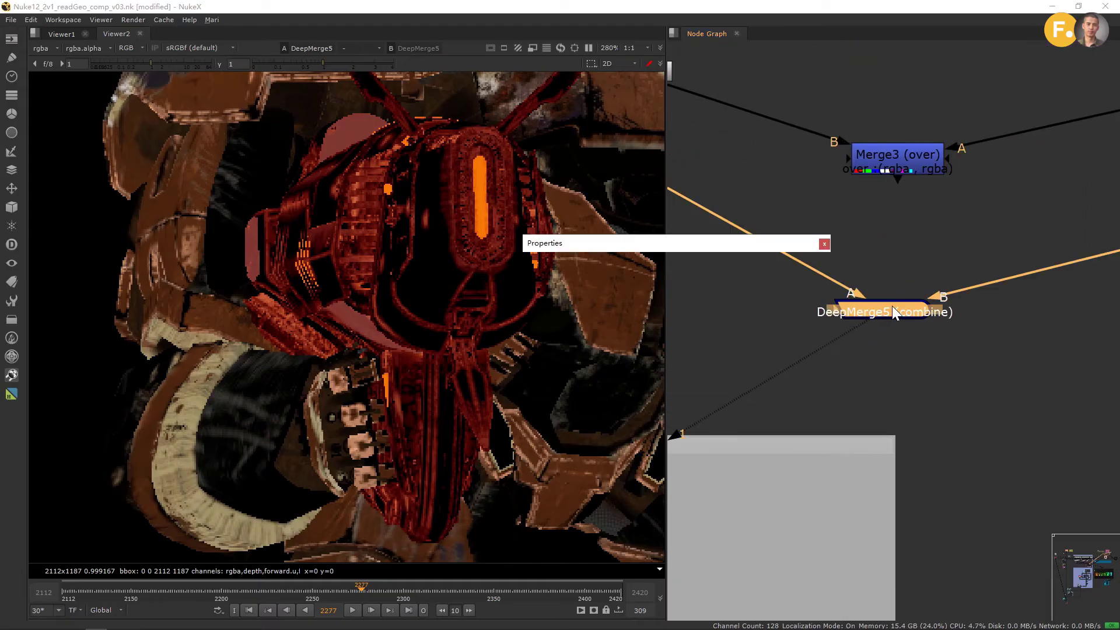
drag(741, 243, 905, 125)
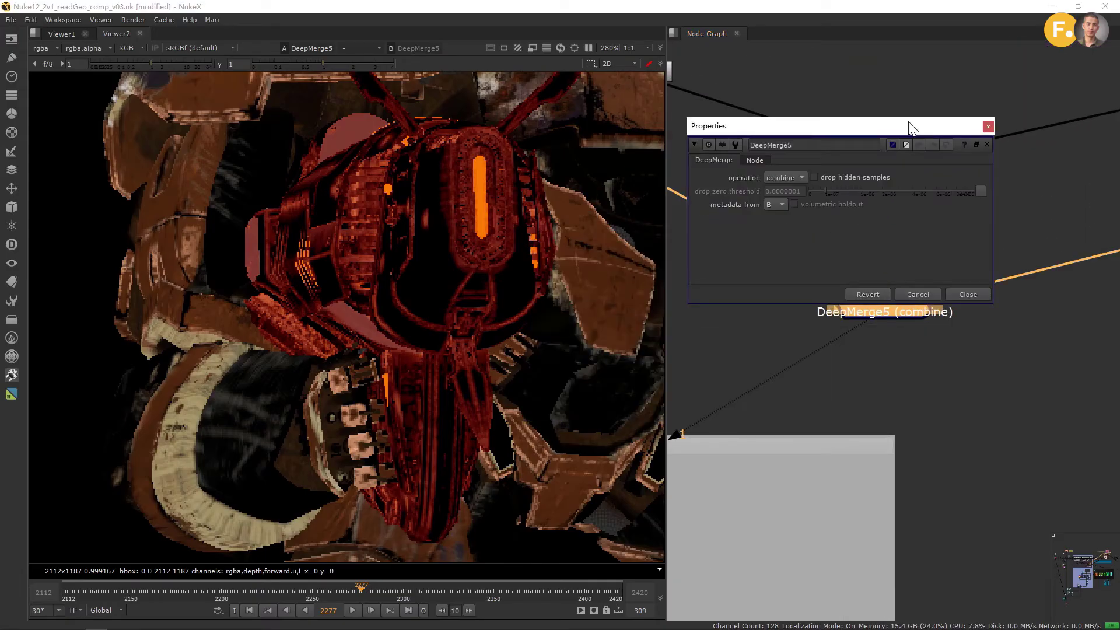
click(791, 179)
click(799, 194)
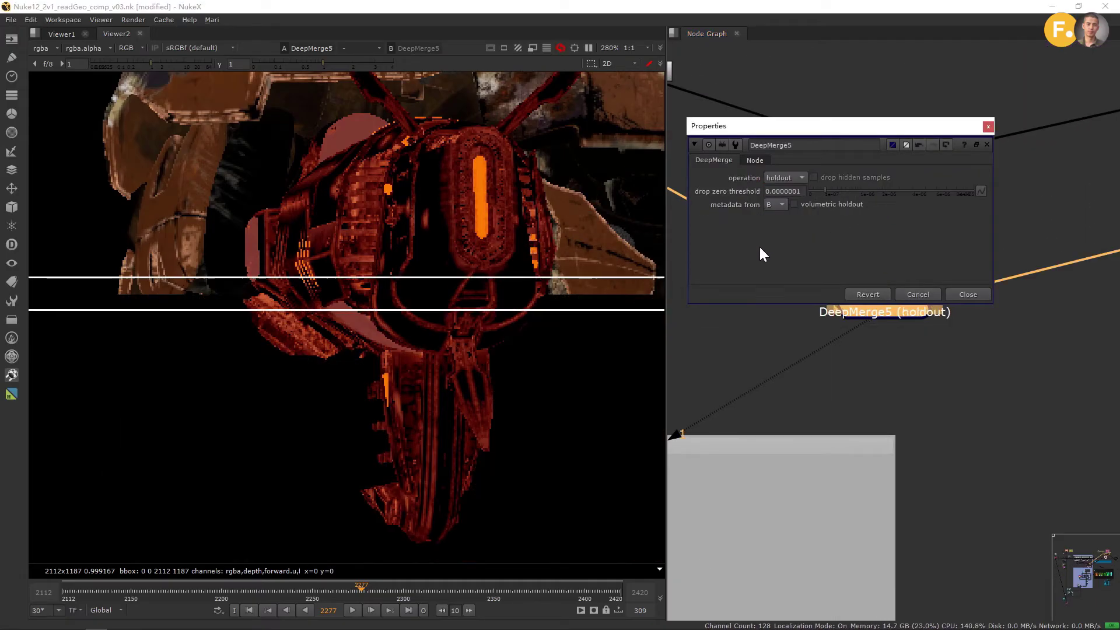
- Inspect the held-out gun of DeepMerge5 in the viewer, both in color and in its alpha channel
scroll(342, 297, down, 1)
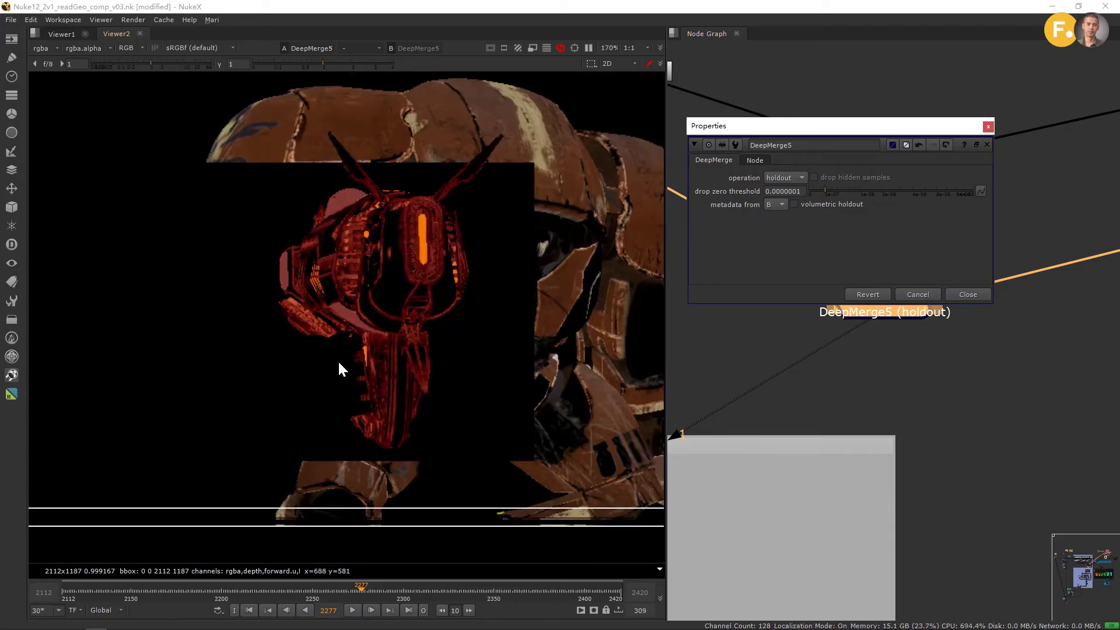
scroll(339, 359, up, 1)
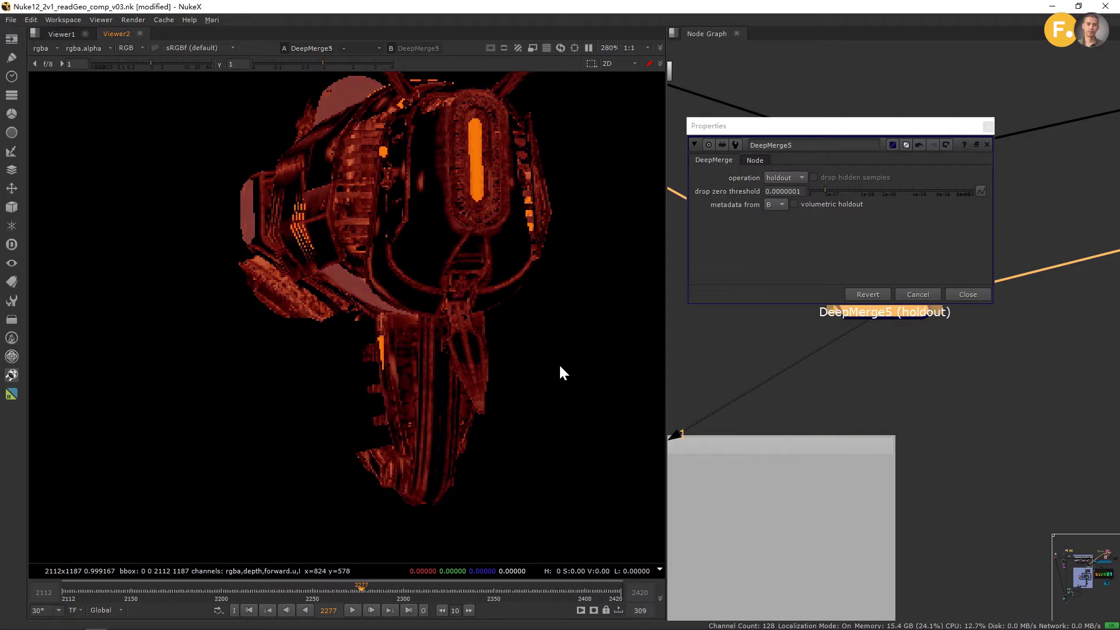
key(a)
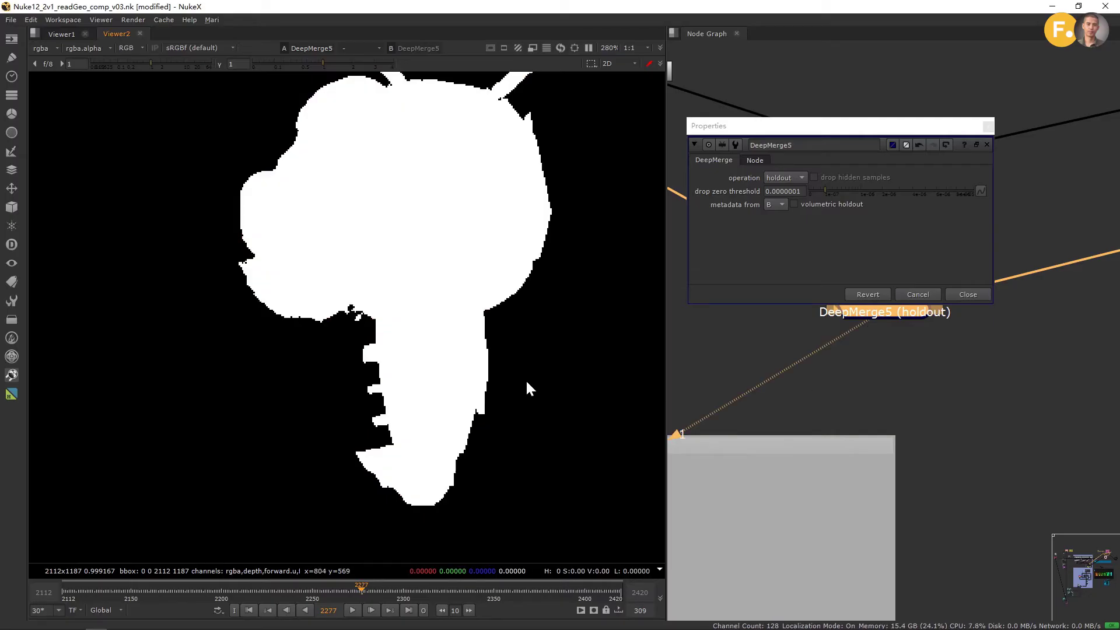
key(a)
- Swap the A and B inputs of DeepMerge5 so the gun holds out the robot
drag(946, 126, 818, 464)
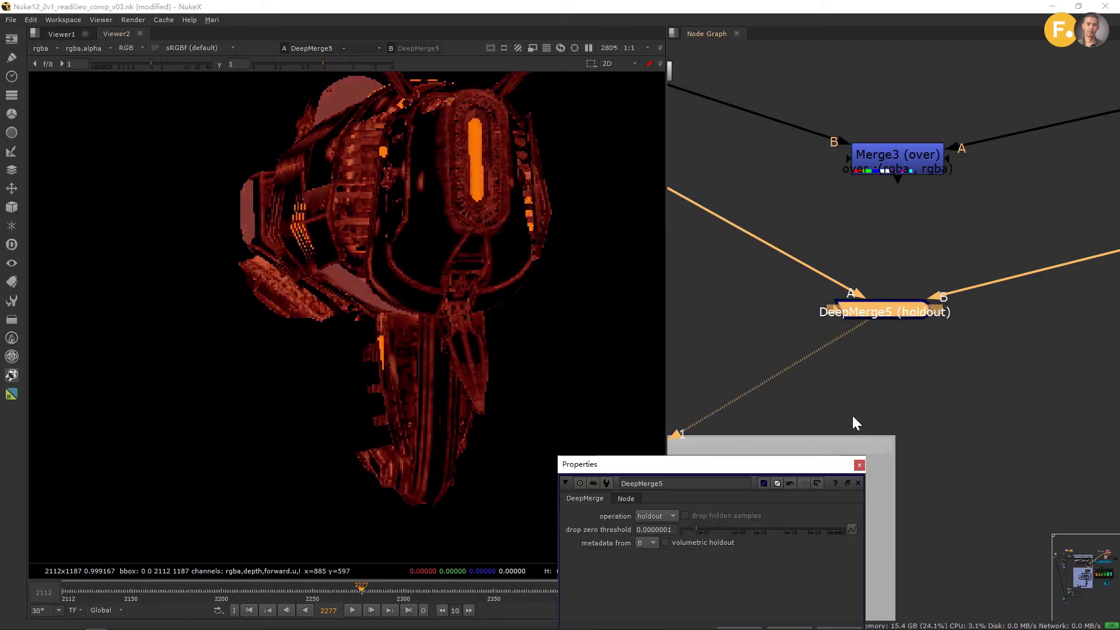
click(869, 310)
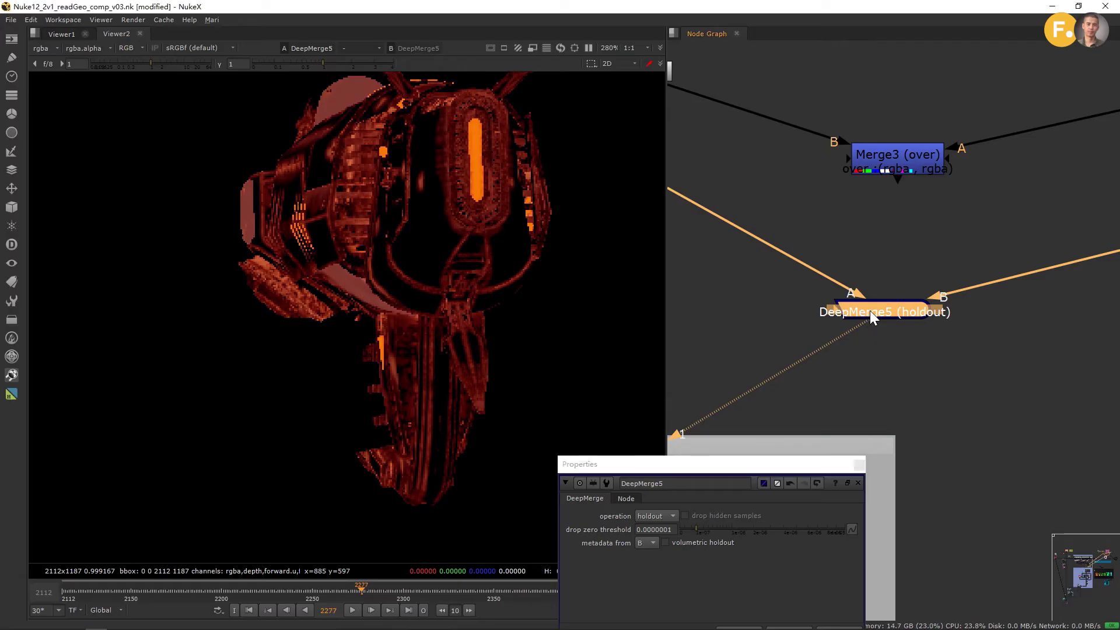
key(shift+x)
drag(680, 465, 851, 287)
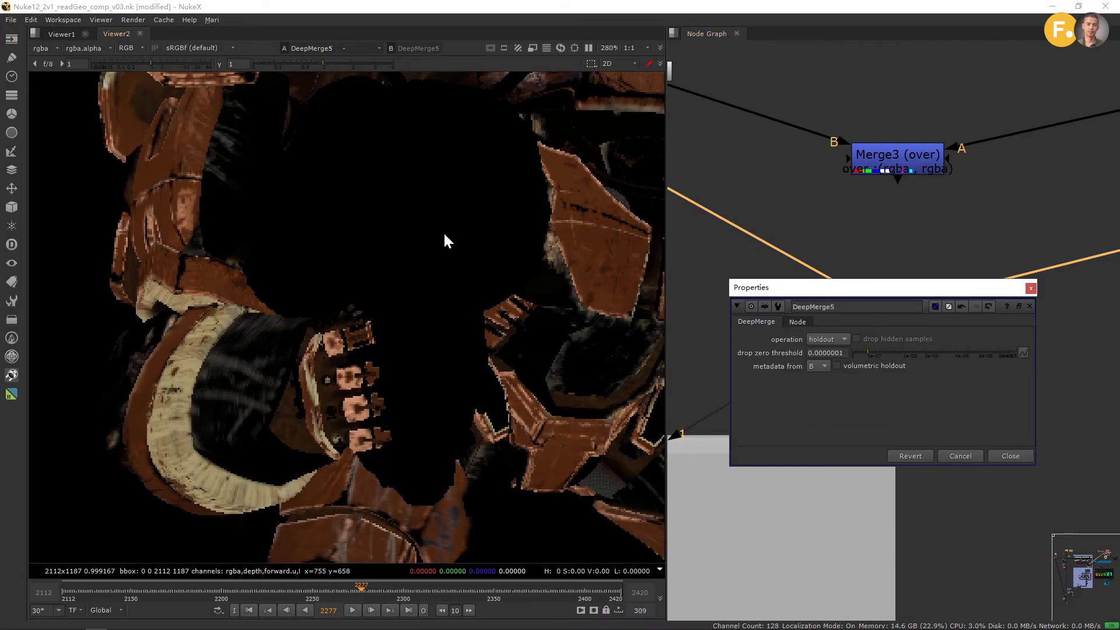
- Inspect the robot's gun-shaped holdout in the viewer, comparing its color image with the alpha channel
scroll(439, 234, down, 2)
scroll(436, 229, down, 1)
middle_drag(448, 211, 436, 238)
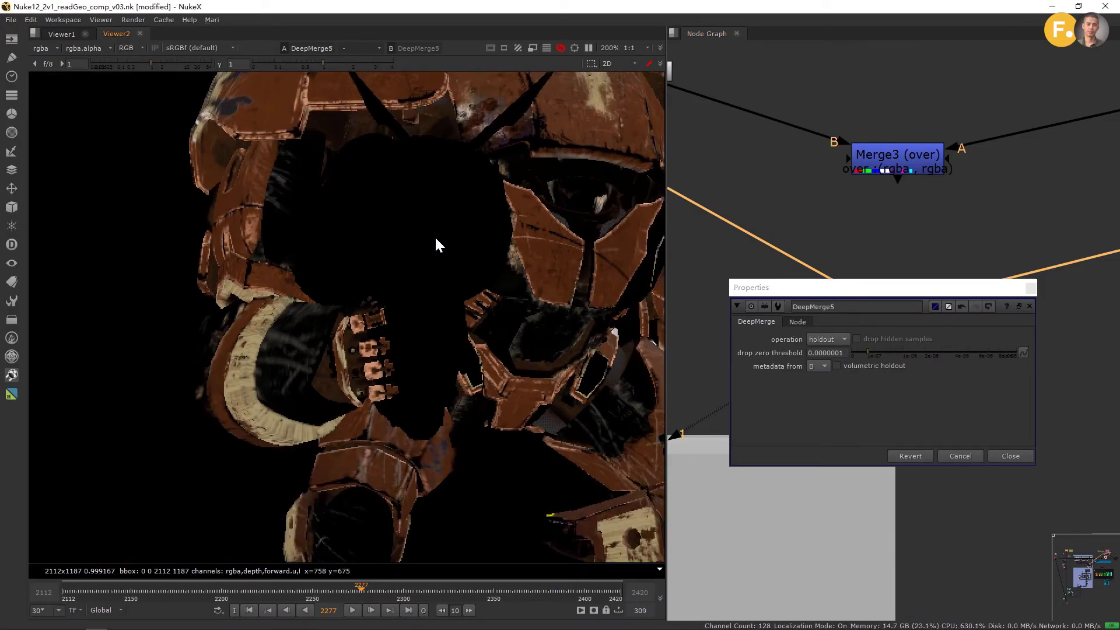
key(a)
key(a)
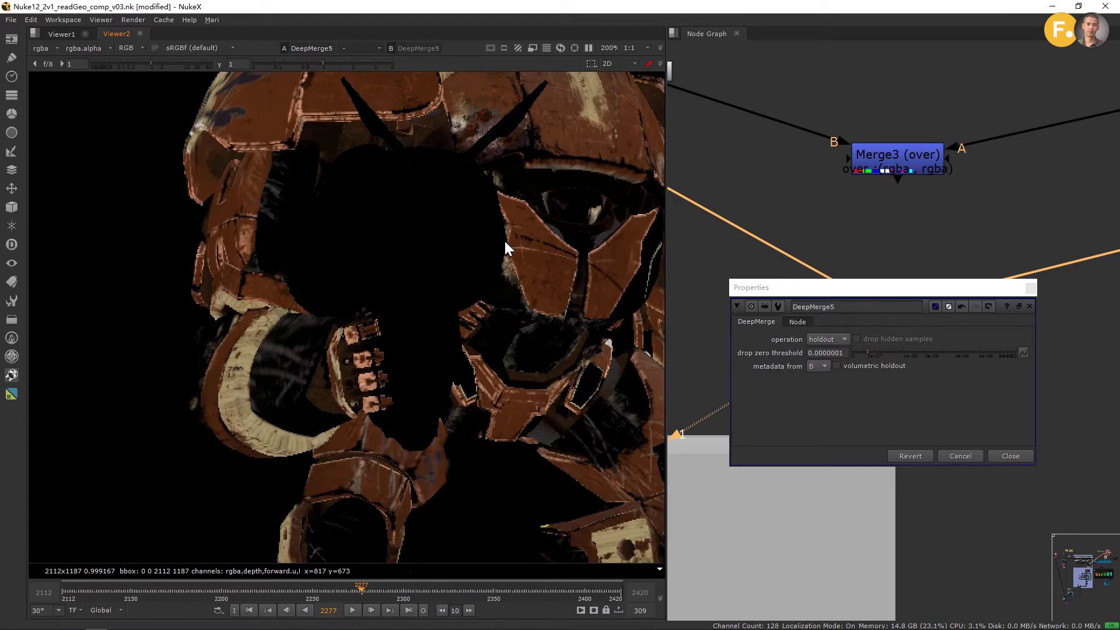
key(a)
key(a)
key(a)
key(a)
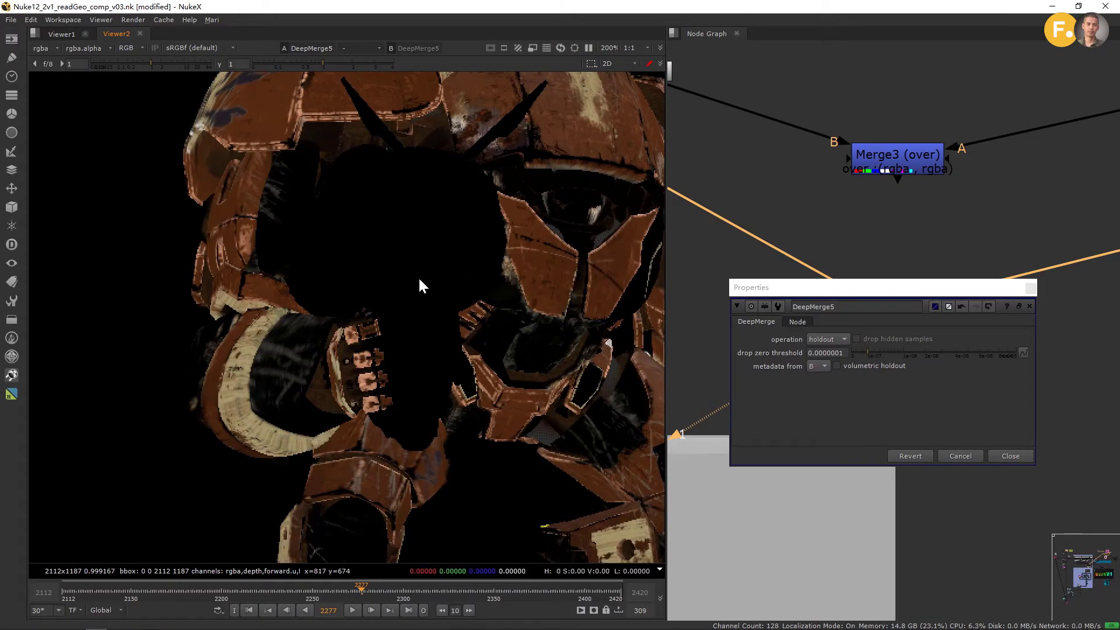
- Close the DeepMerge5 properties and widen the Node Graph pane
drag(869, 292, 731, 429)
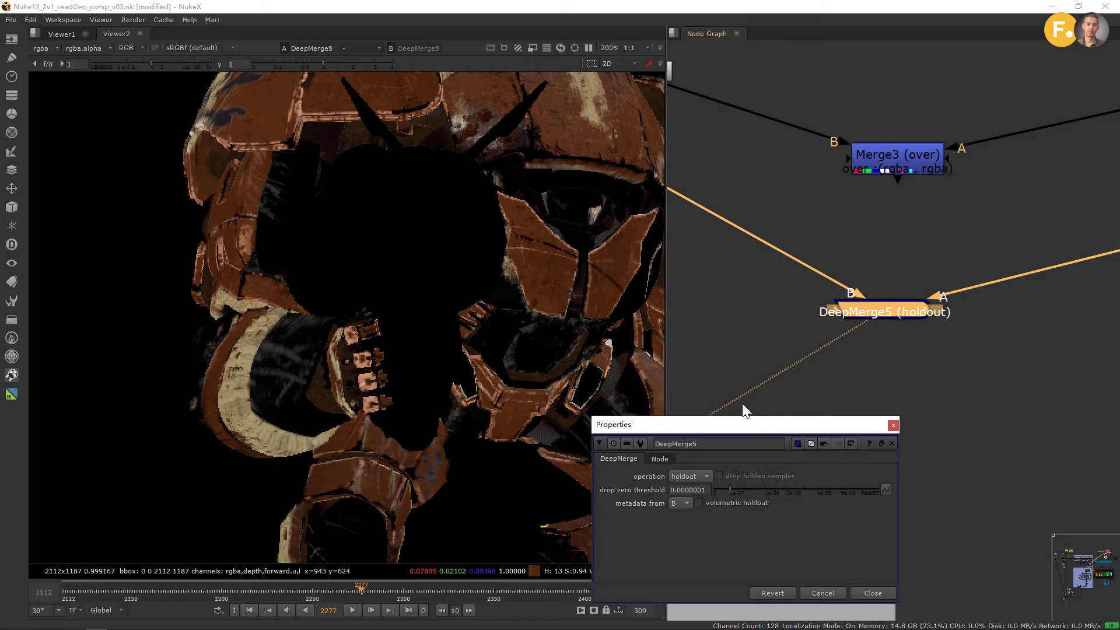
click(893, 425)
scroll(858, 352, down, 9)
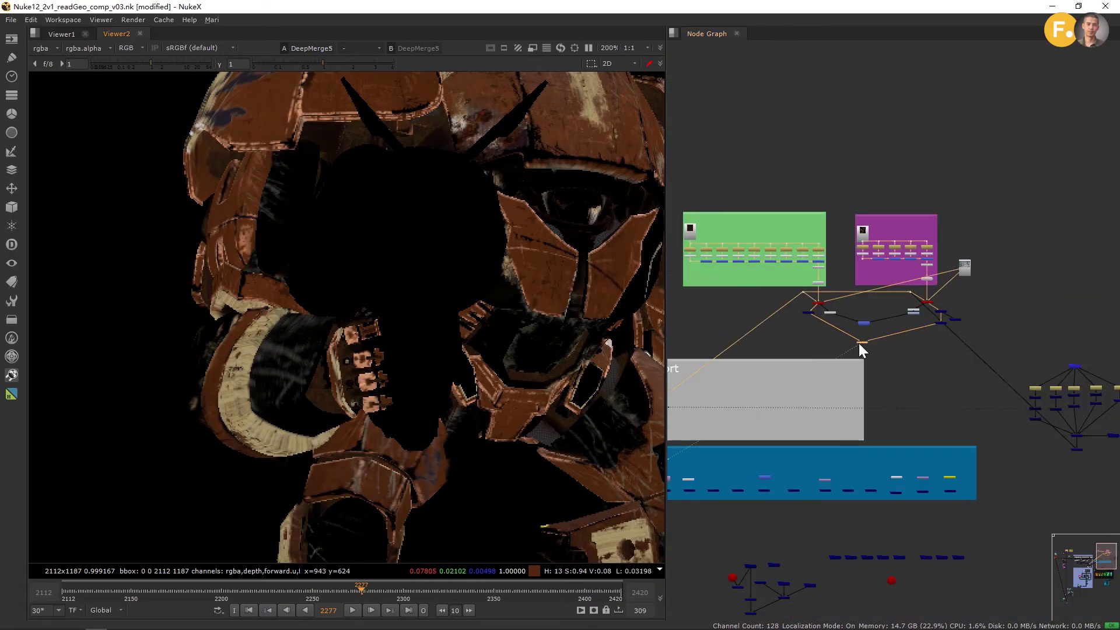
middle_drag(870, 445, 908, 293)
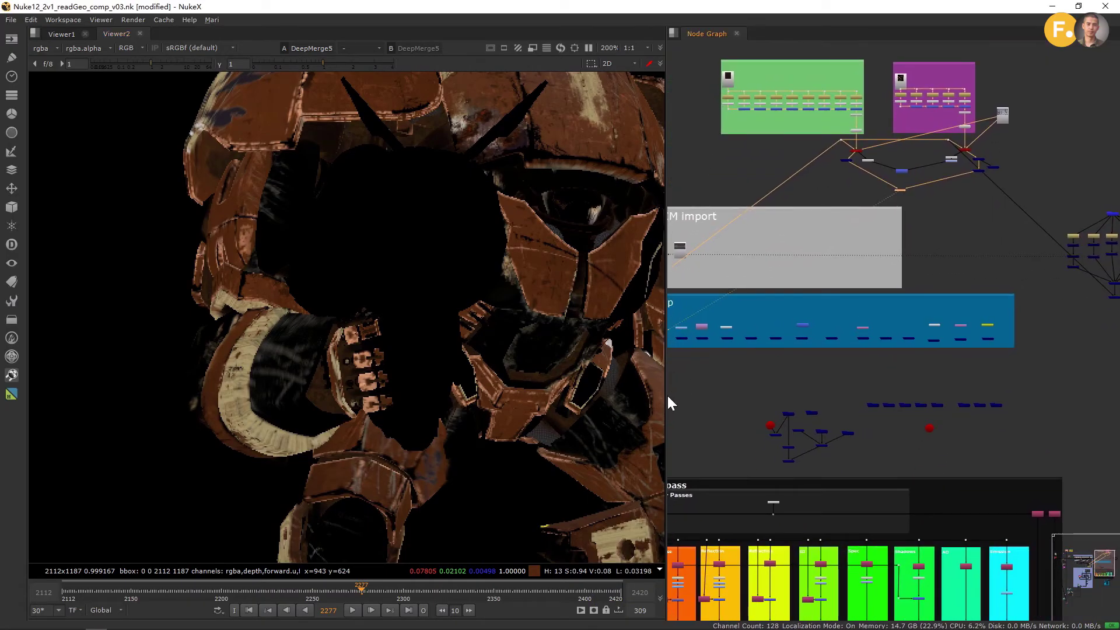
drag(666, 396, 496, 402)
- Show the Read28 render from the Multipass section in the viewer and frame the whole robot
scroll(825, 205, up, 3)
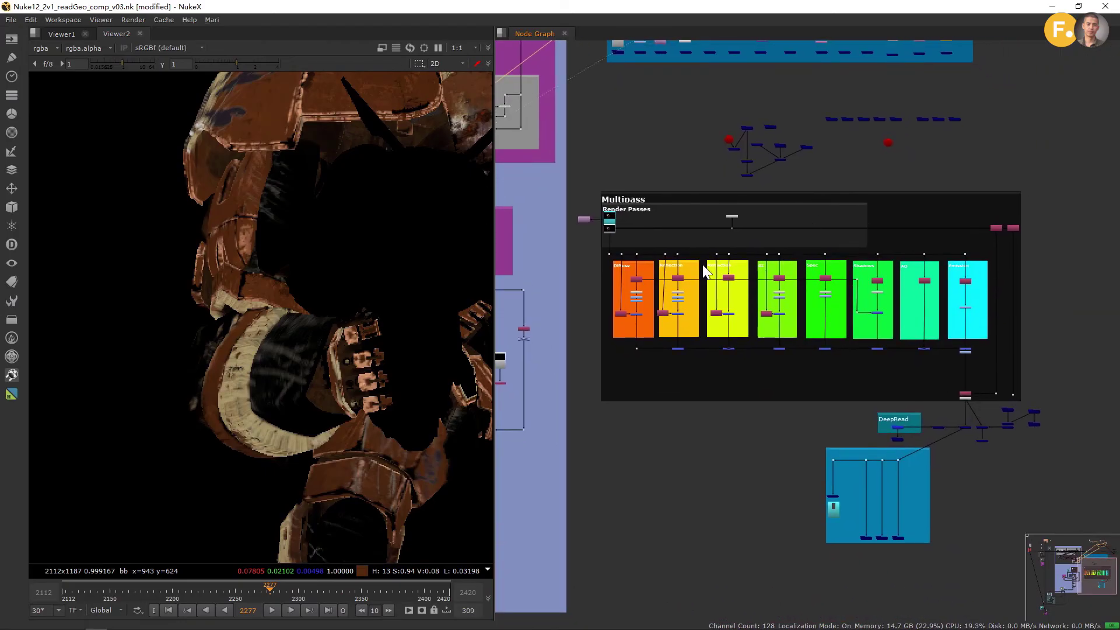
scroll(642, 258, up, 4)
middle_drag(642, 257, 775, 368)
scroll(683, 303, up, 4)
click(684, 303)
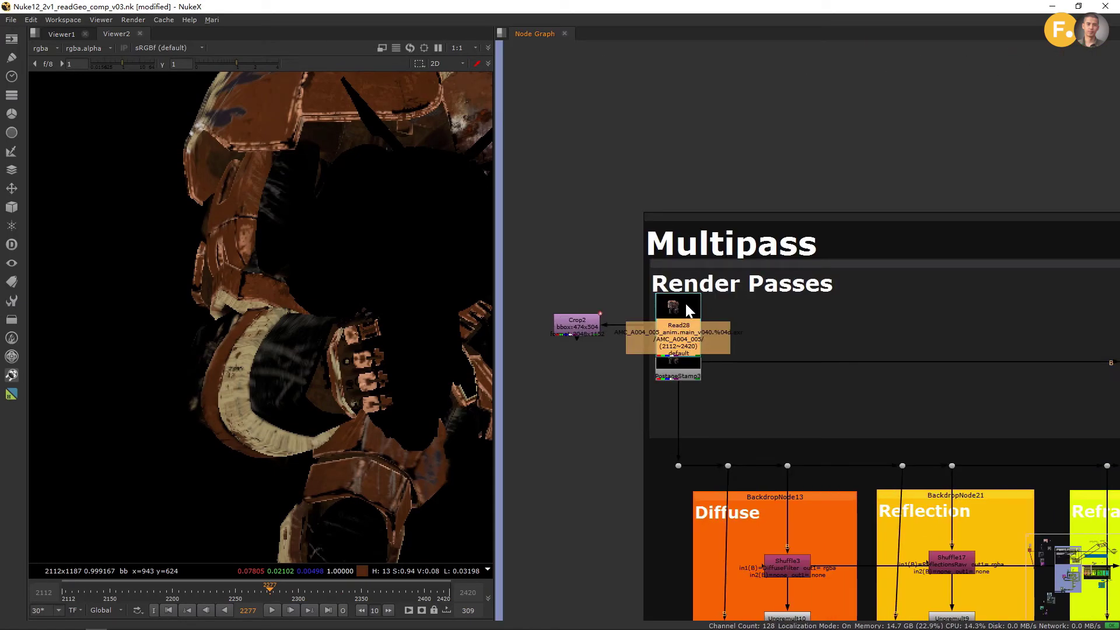
key(1)
scroll(369, 308, down, 5)
middle_drag(368, 308, 231, 289)
scroll(231, 290, up, 1)
scroll(231, 289, up, 1)
middle_drag(308, 317, 245, 293)
scroll(816, 301, down, 5)
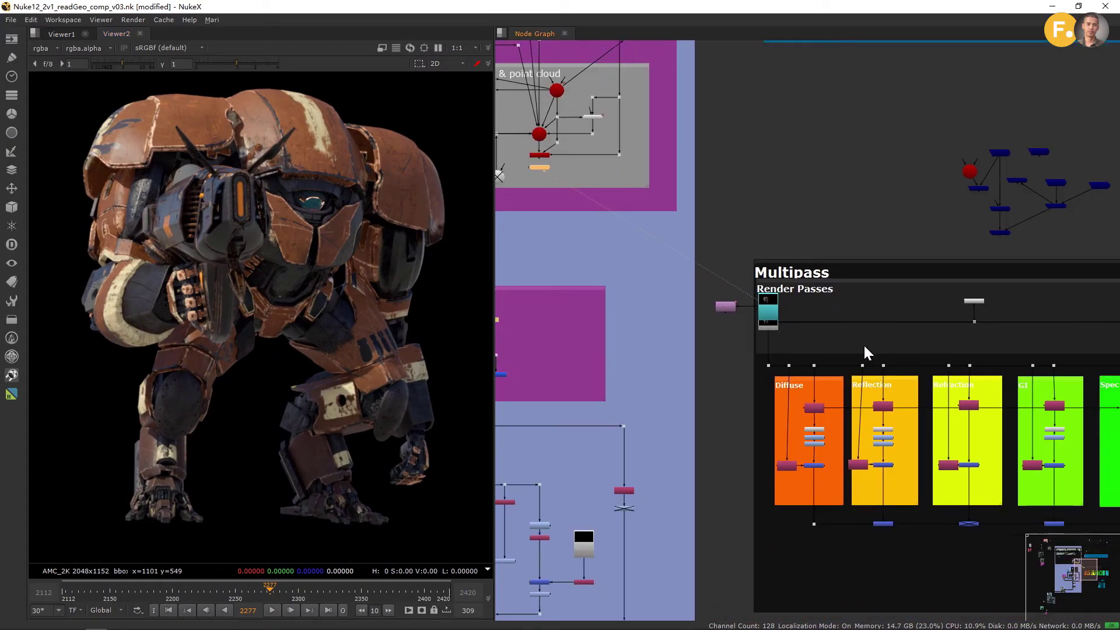
- Examine the render-pass groups in the Multipass section, from Diffuse through Emission
middle_drag(810, 394, 643, 275)
scroll(640, 285, up, 5)
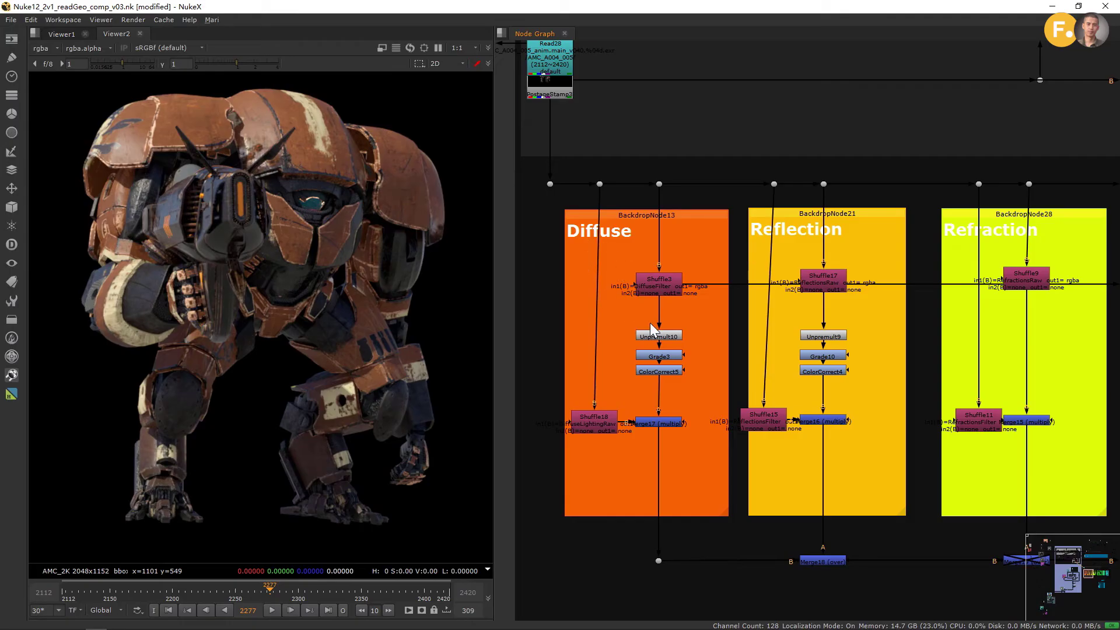
mouse_move(879, 330)
middle_down()
mouse_move(845, 350)
mouse_move(898, 348)
mouse_move(719, 325)
middle_up()
middle_drag(928, 330, 653, 333)
scroll(933, 322, down, 5)
middle_drag(932, 322, 800, 341)
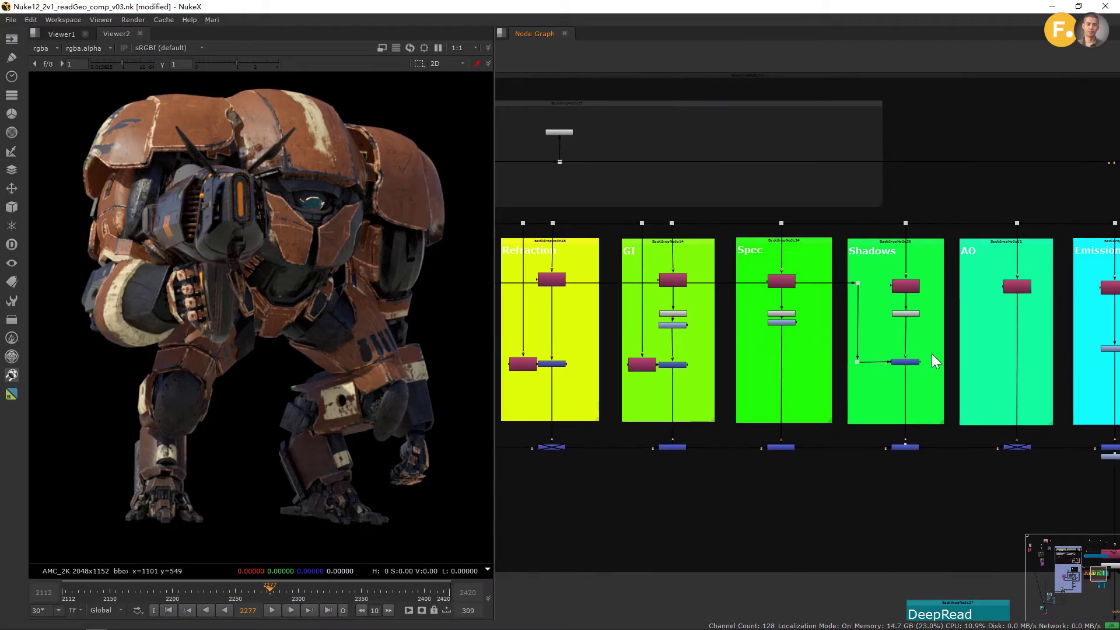
middle_drag(1013, 359, 780, 309)
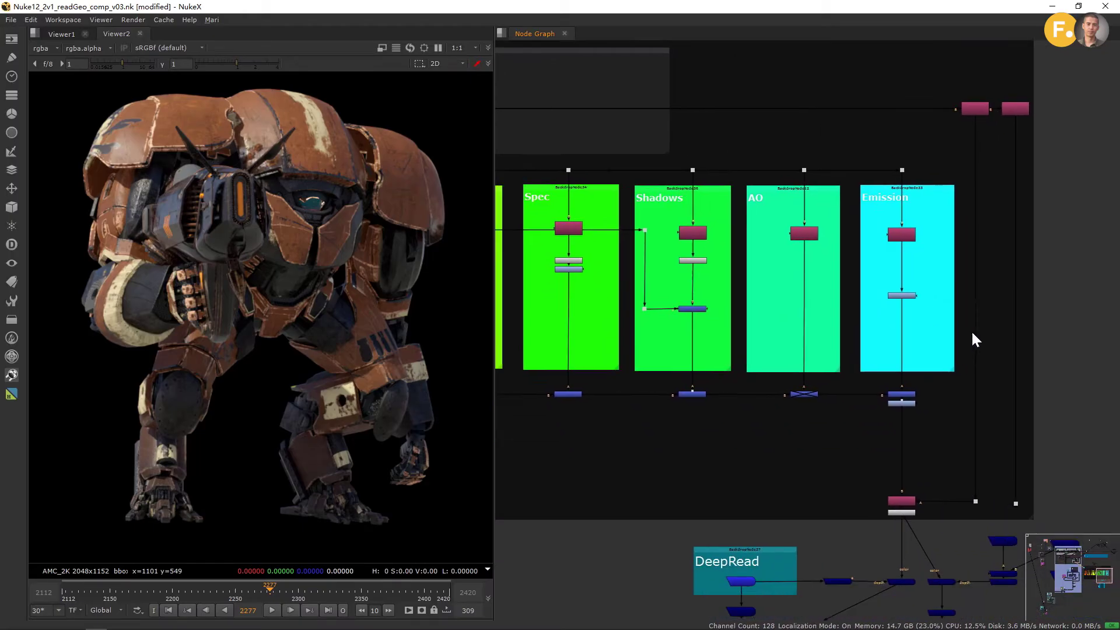
- Show the recombined passes in the viewer from Premult1 at the end of the Multipass section
scroll(874, 337, up, 5)
click(870, 330)
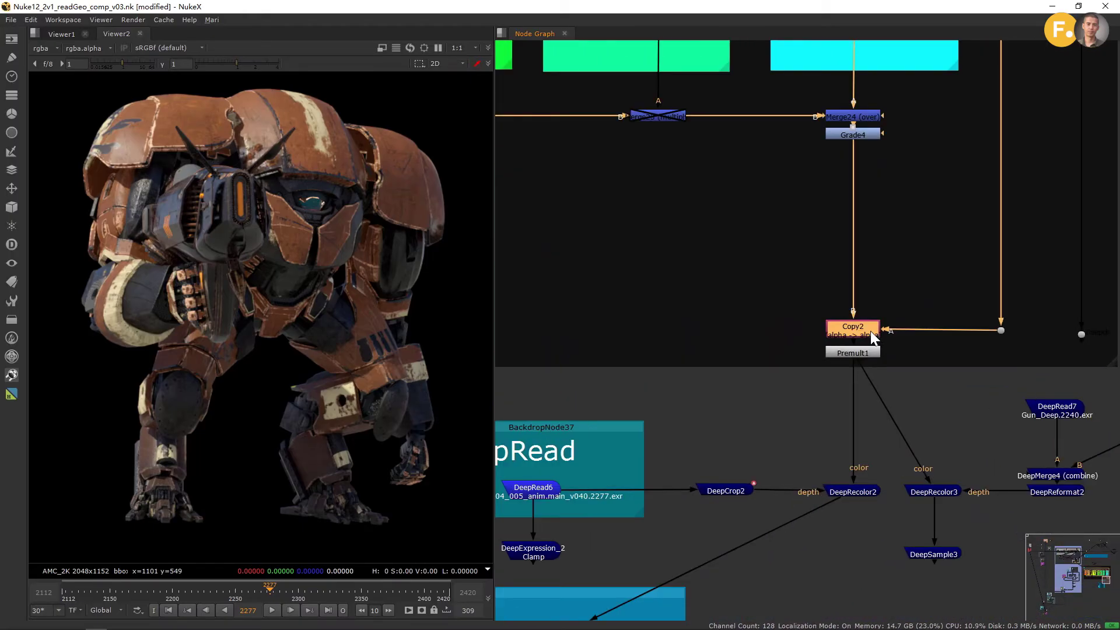
click(869, 351)
key(1)
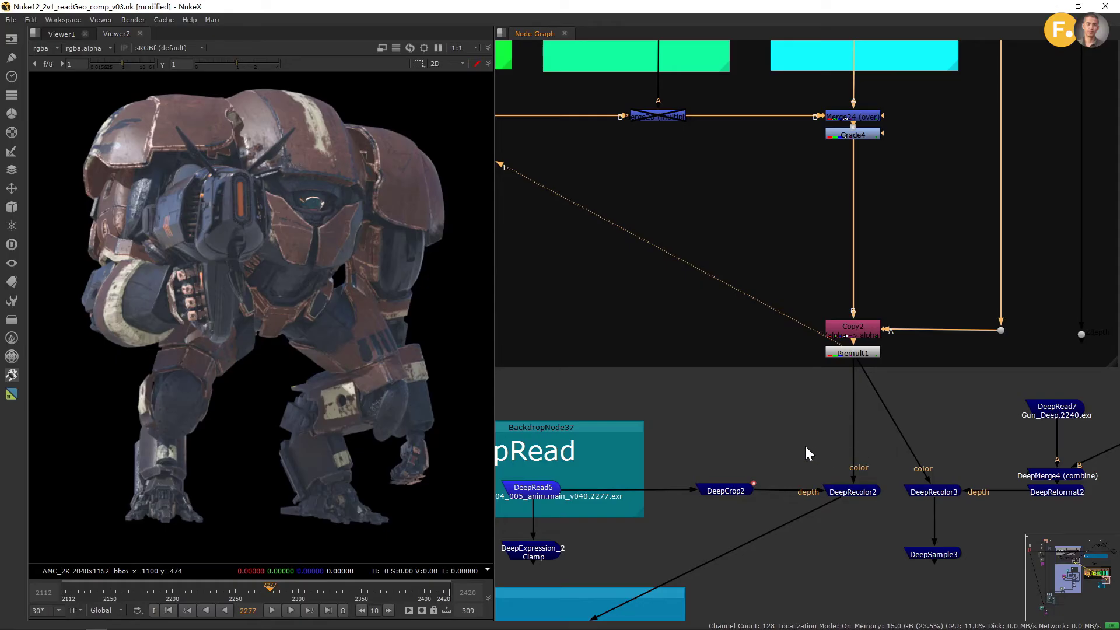
- Show the robot's deep render from DeepRead6 in the viewer
middle_drag(804, 443, 901, 376)
scroll(898, 381, up, 4)
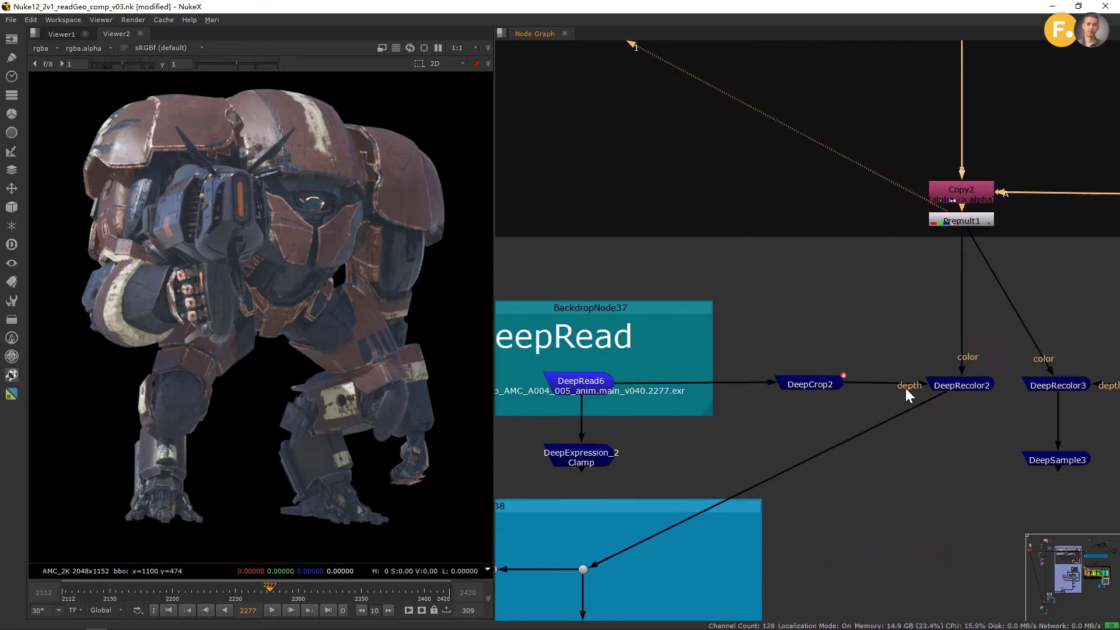
middle_drag(767, 433, 984, 431)
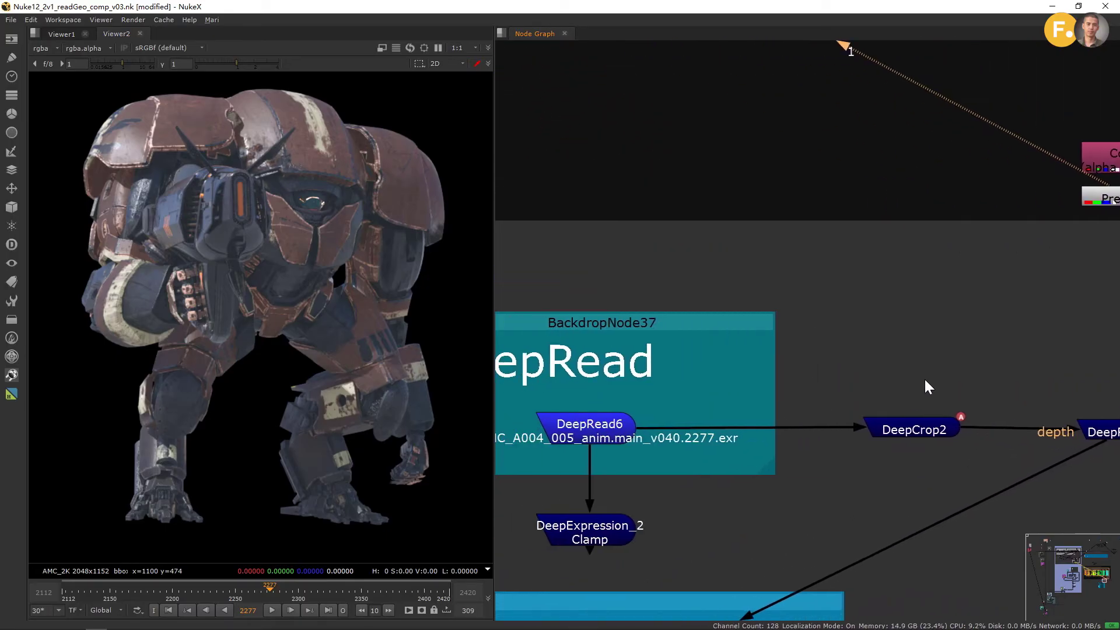
click(614, 432)
key(1)
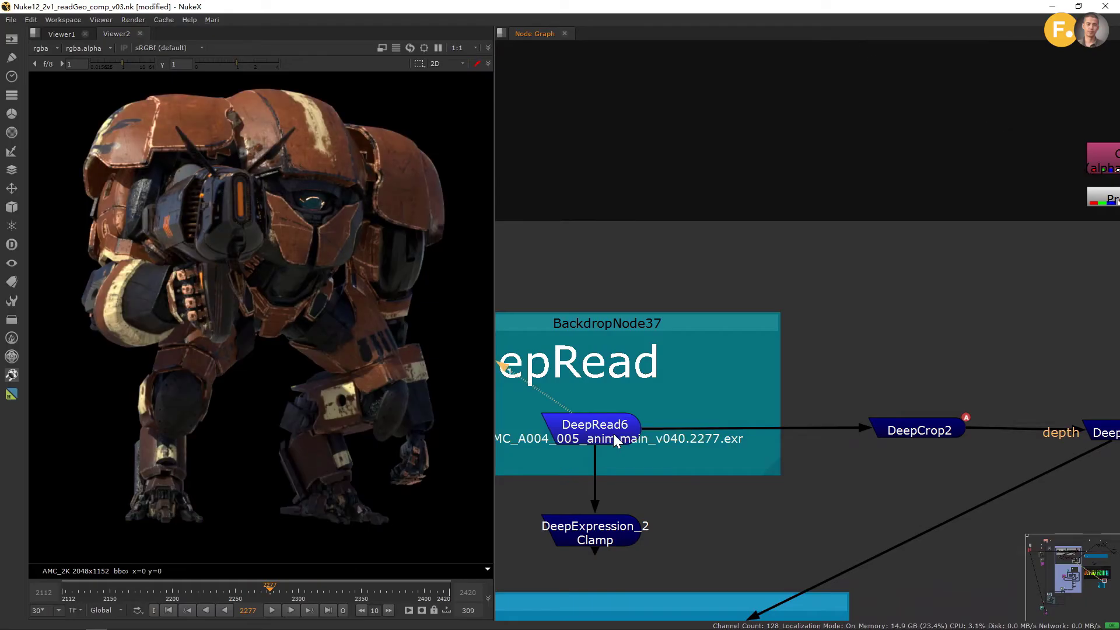
- Examine the color and depth connections of the existing DeepRecolor2 node below Premult1
middle_drag(1053, 433, 743, 427)
click(821, 424)
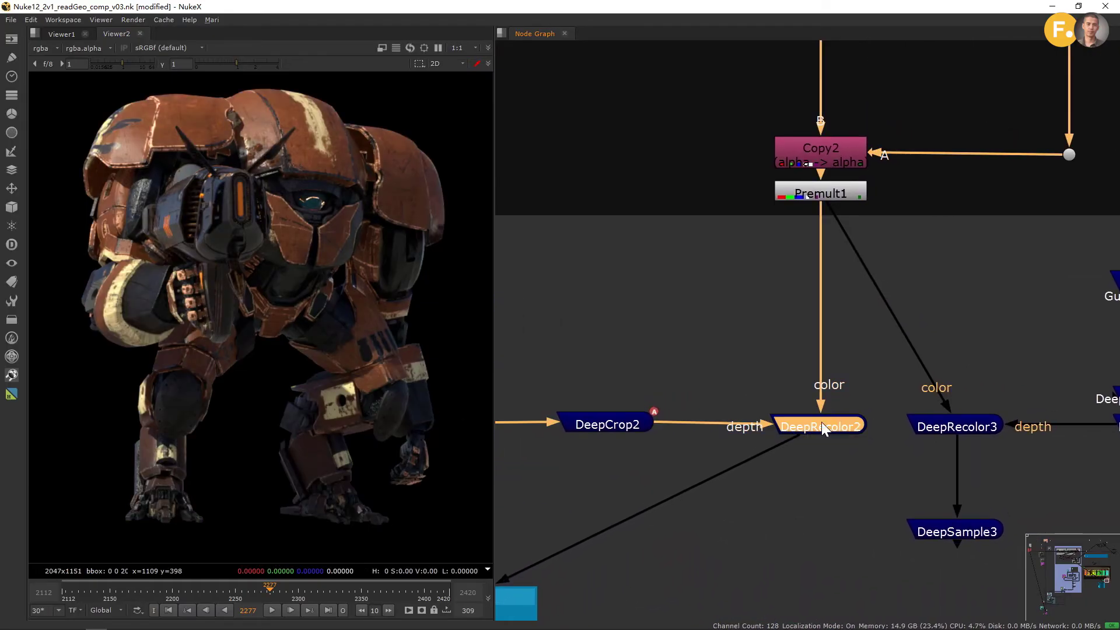
click(768, 390)
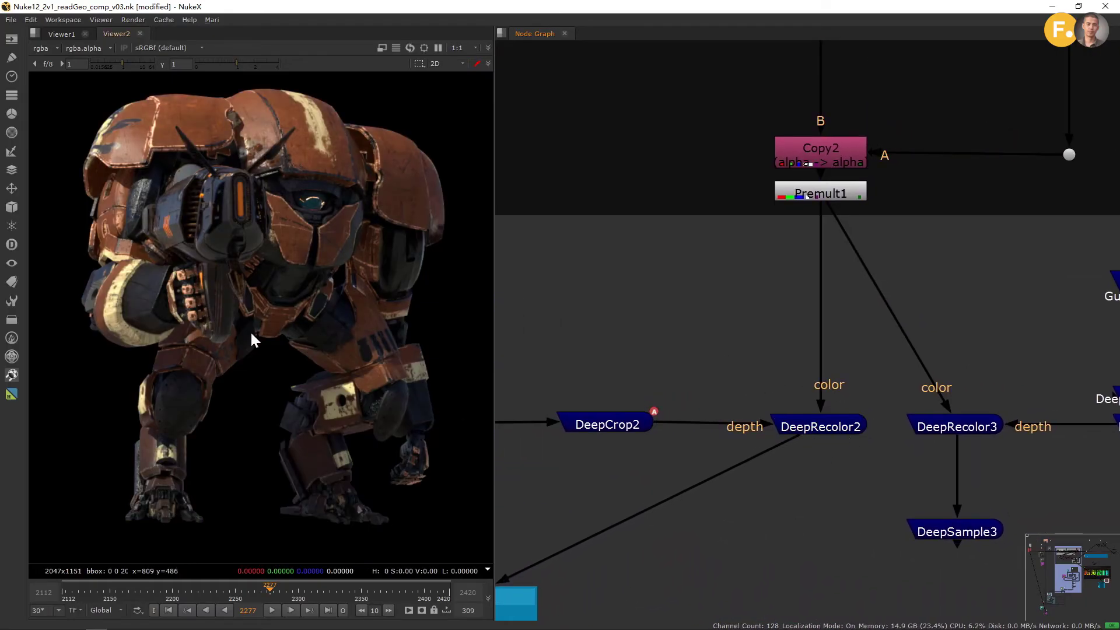
click(809, 428)
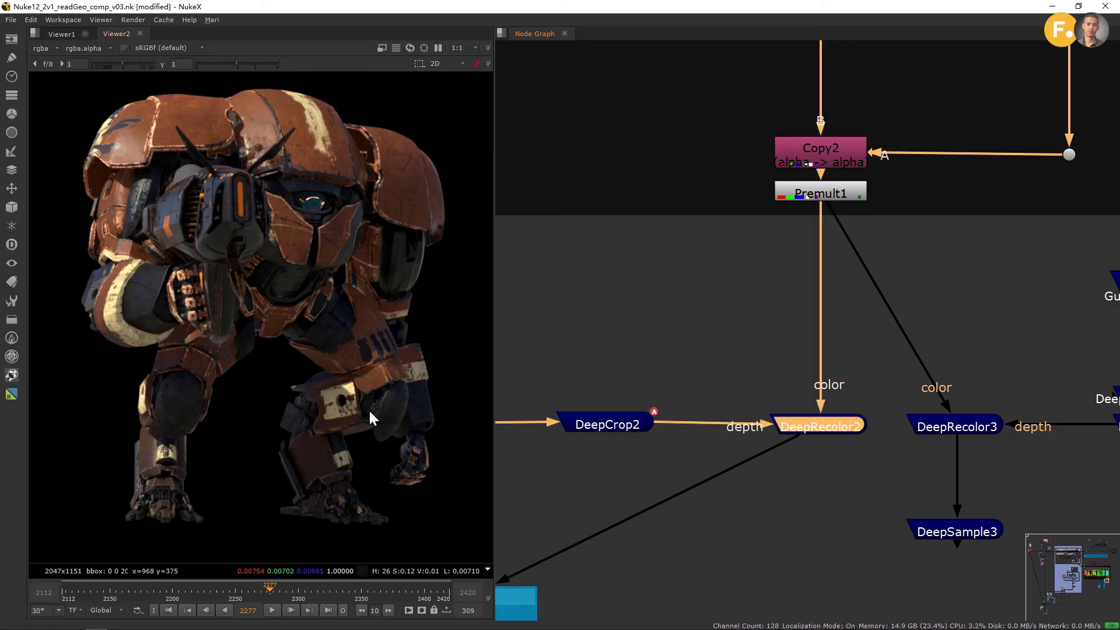
click(840, 441)
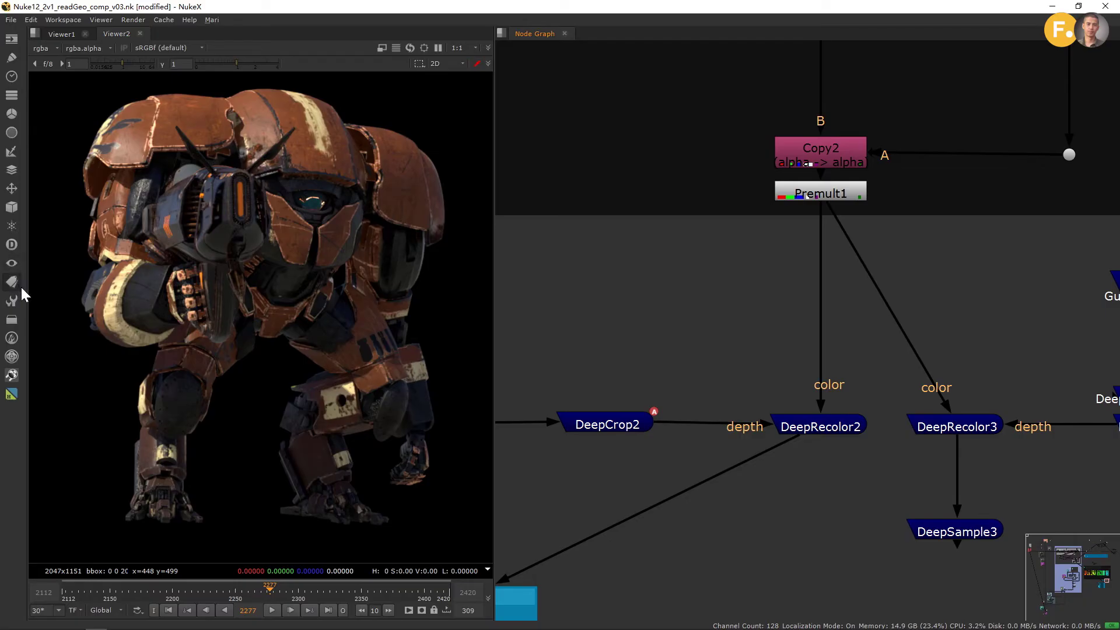
- Add a DeepRecolor node near Premult1, connect its color input to Premult1 and close its properties
click(13, 243)
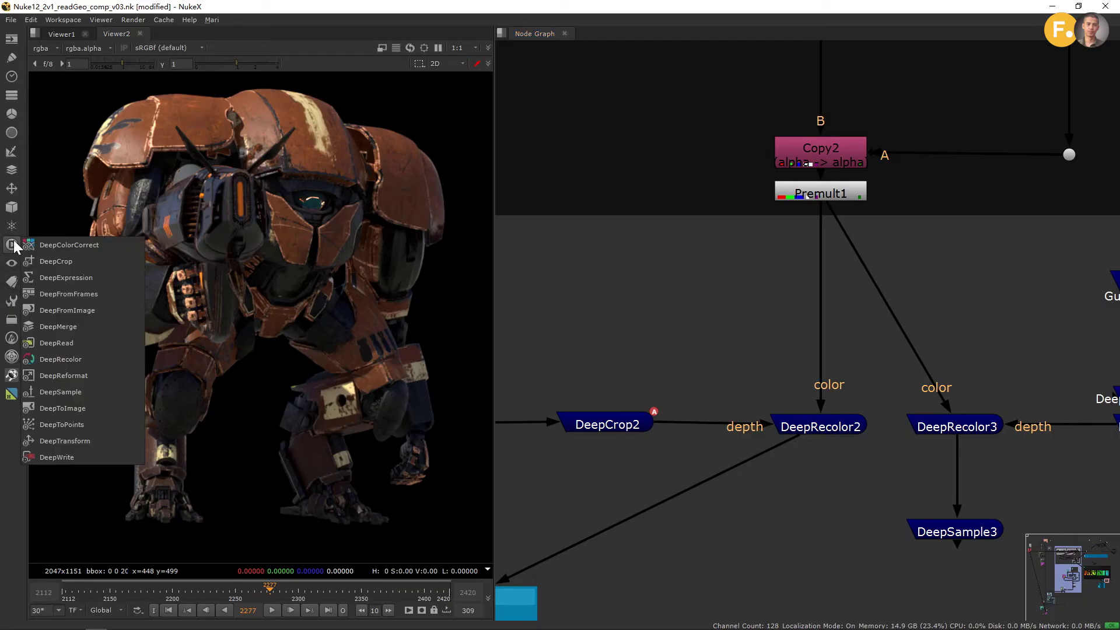
click(60, 359)
drag(841, 435, 737, 298)
drag(729, 382, 460, 276)
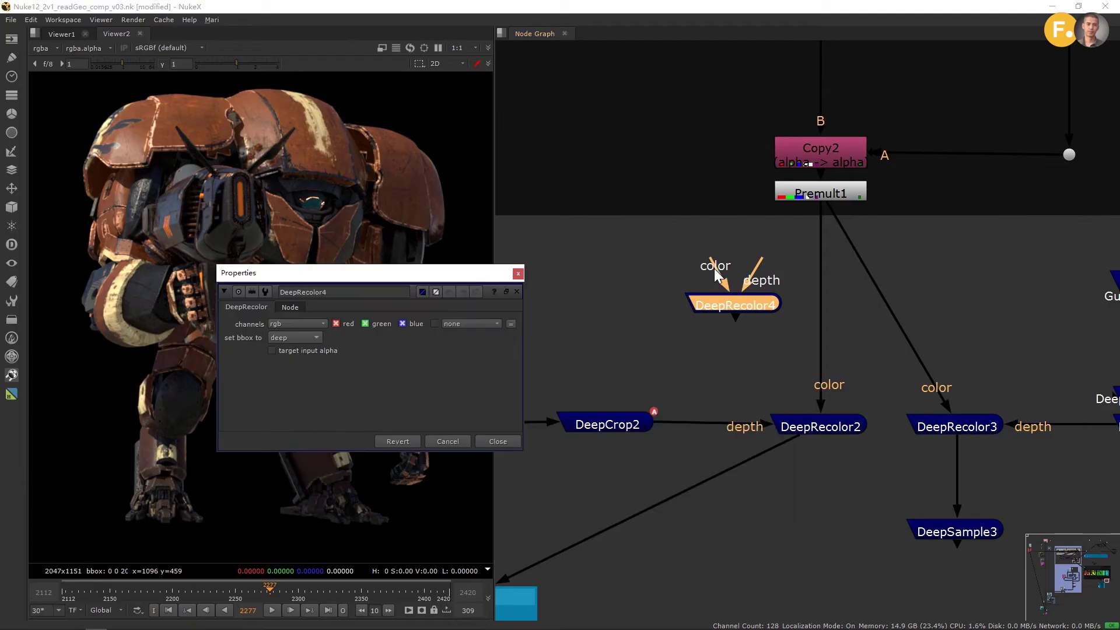
drag(715, 271, 813, 197)
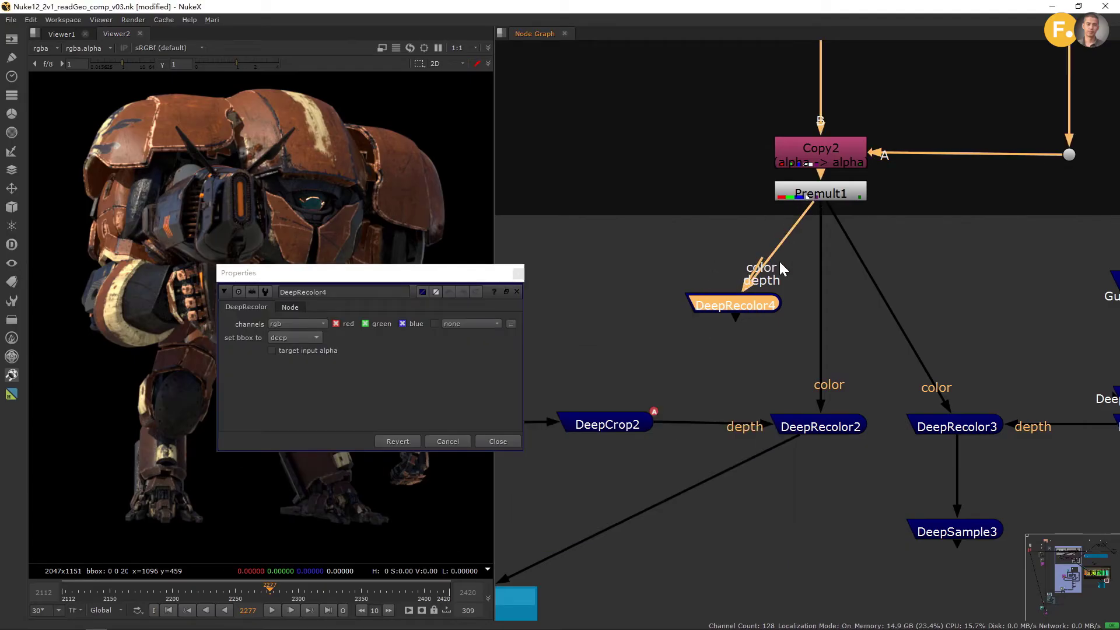
drag(740, 300, 683, 313)
click(517, 272)
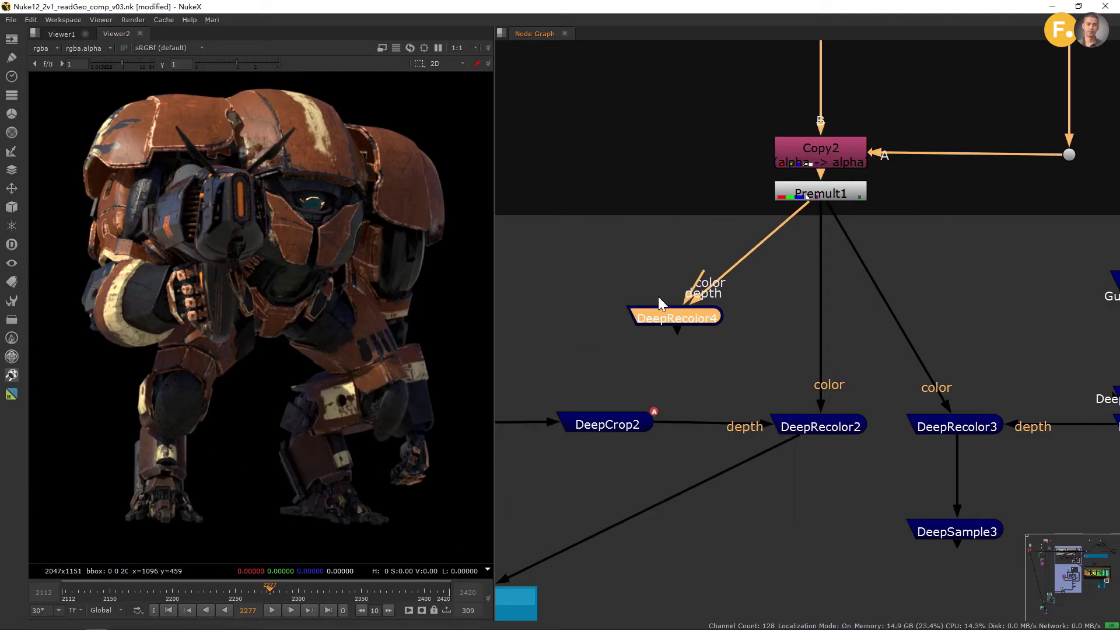
- Connect DeepRecolor4's depth input to DeepRead6, move the node below DeepRecolor2 and inspect its result in the viewer
scroll(676, 300, down, 1)
middle_drag(701, 321, 905, 318)
drag(885, 292, 582, 397)
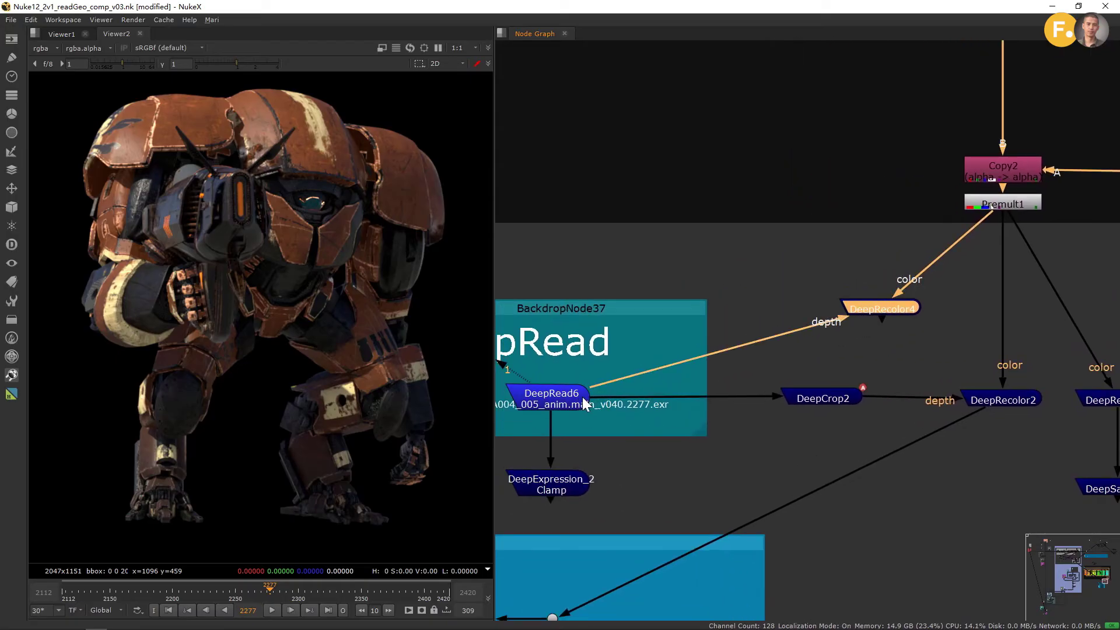
drag(903, 311, 954, 516)
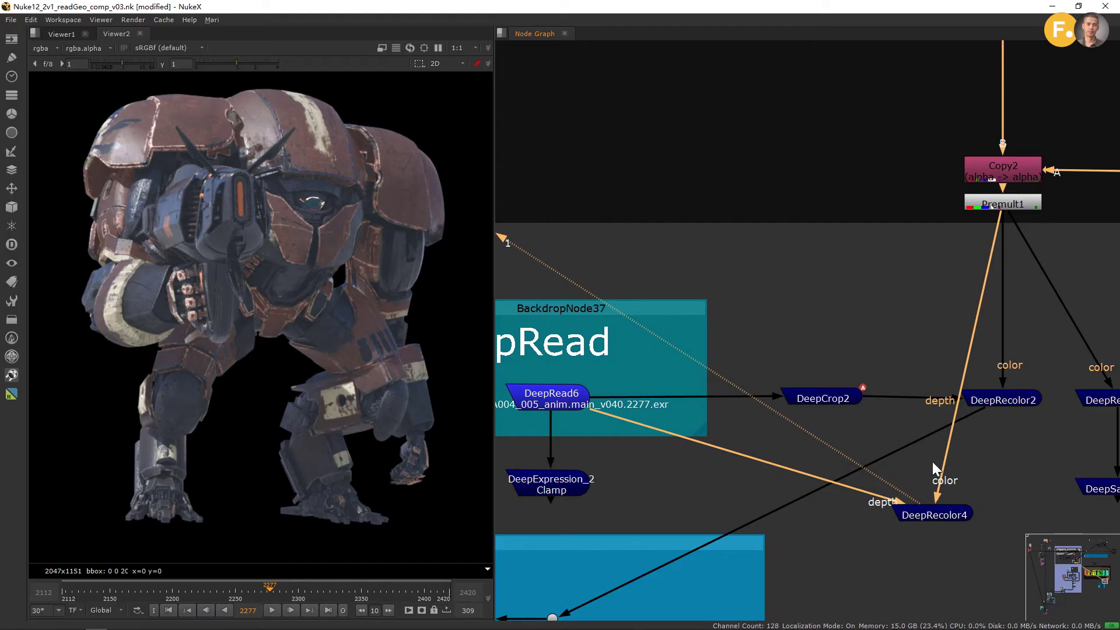
scroll(923, 410, down, 4)
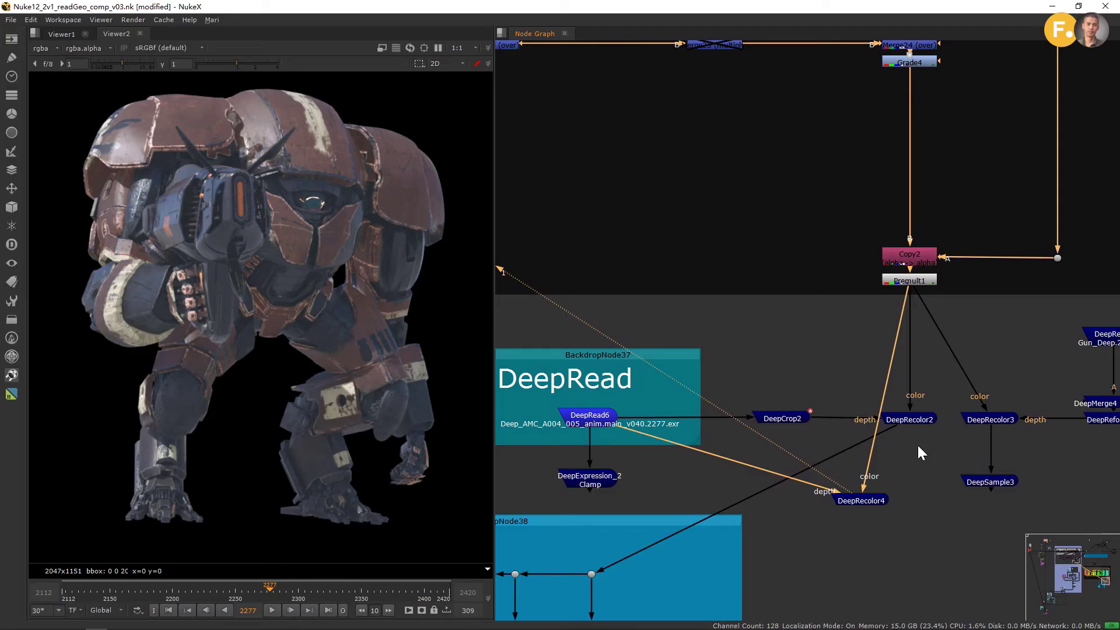
scroll(190, 247, up, 6)
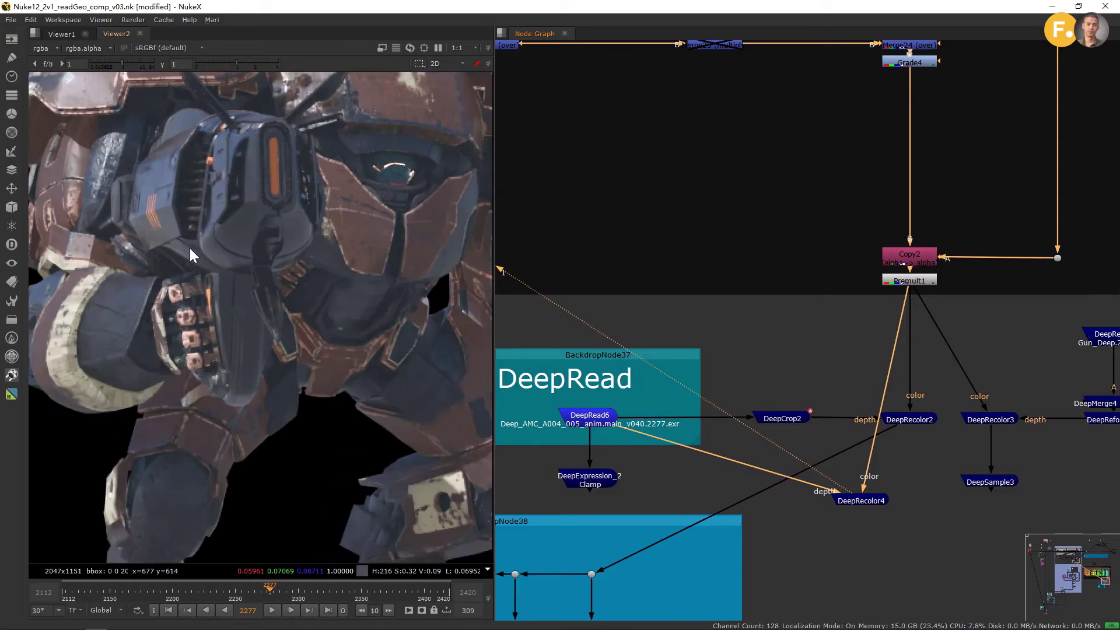
- Examine the recolored robot's edges and surface detail up close in the viewer
middle_drag(176, 197, 290, 365)
scroll(289, 365, down, 3)
scroll(279, 283, up, 7)
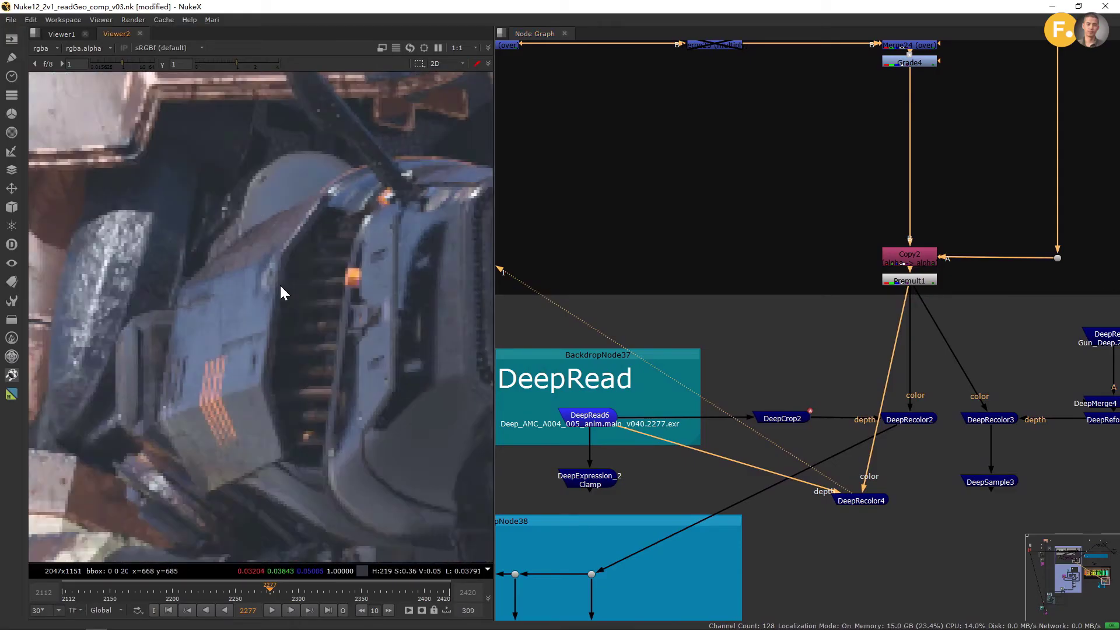
middle_drag(269, 284, 218, 415)
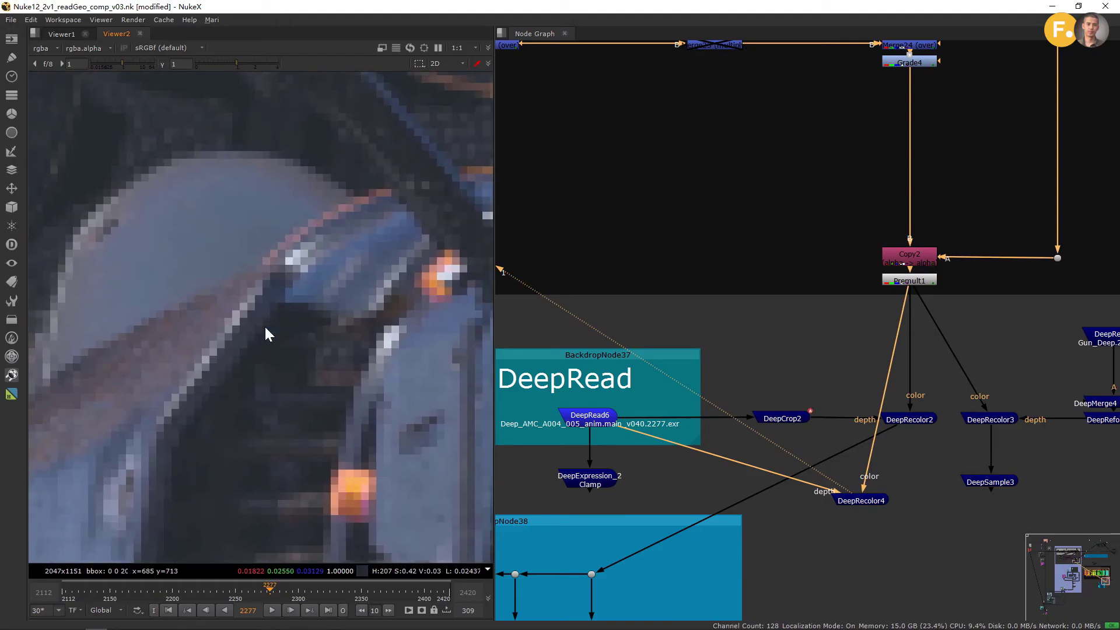
scroll(271, 299, down, 8)
middle_drag(281, 289, 209, 313)
scroll(209, 314, up, 1)
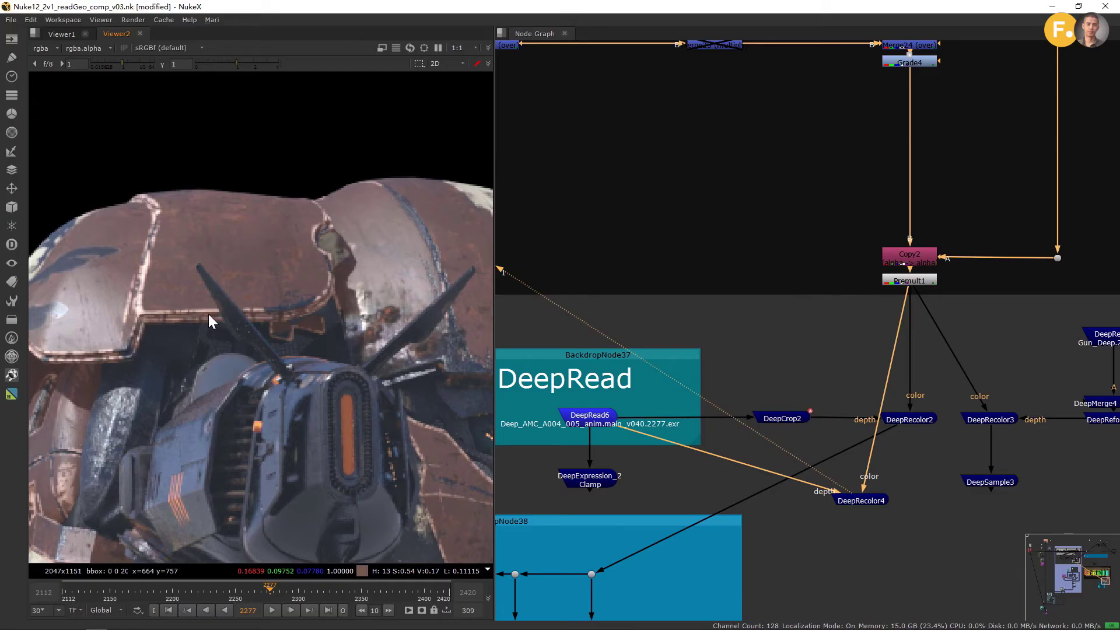
middle_drag(214, 460, 206, 380)
- Find the DeepRead4 node in the Deep backdrop and show its explosion render in the viewer
scroll(884, 363, down, 6)
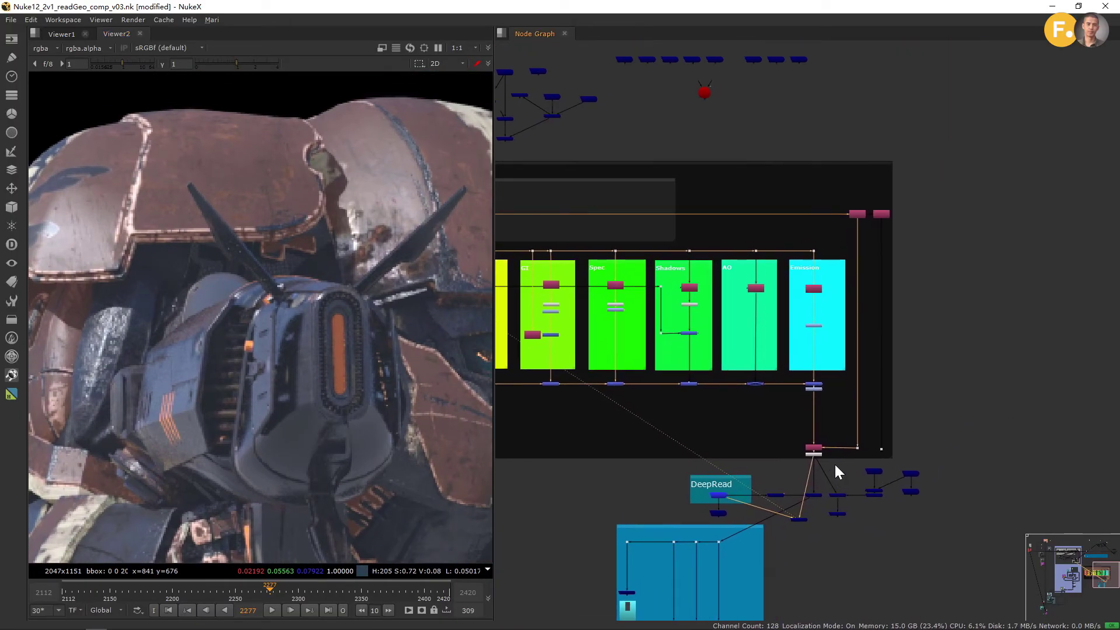
scroll(828, 427, up, 3)
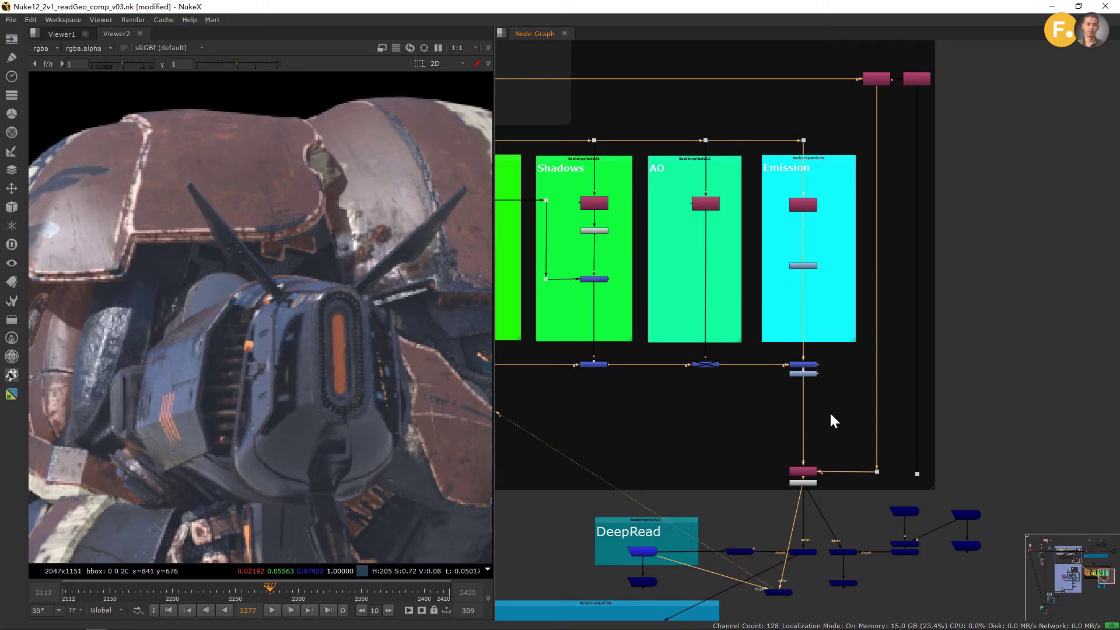
scroll(884, 481, down, 6)
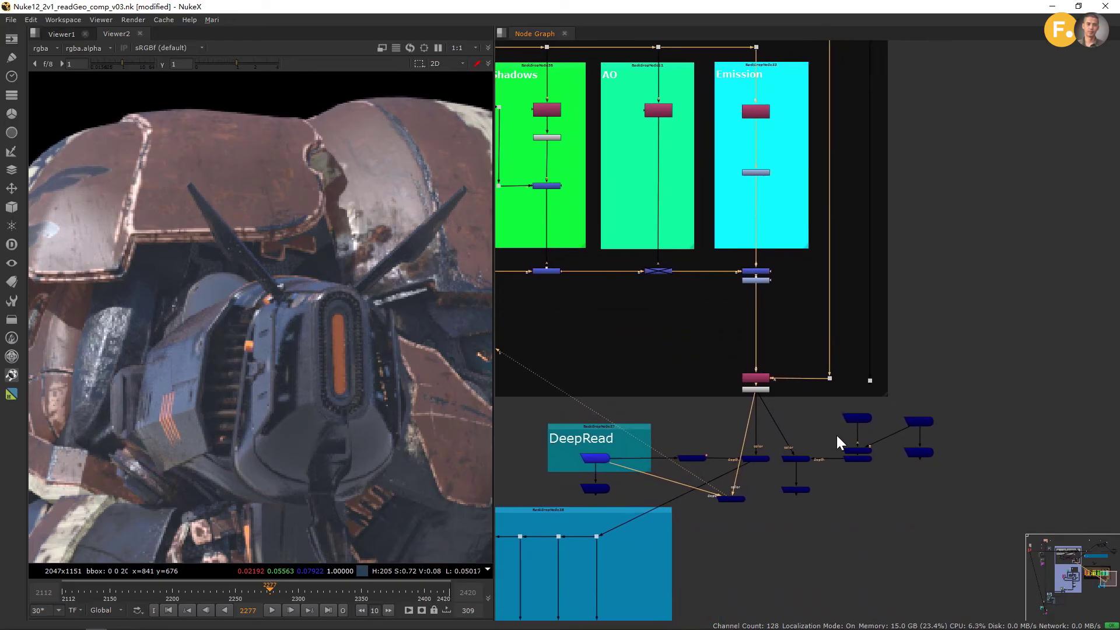
middle_drag(872, 314, 922, 434)
scroll(713, 341, up, 6)
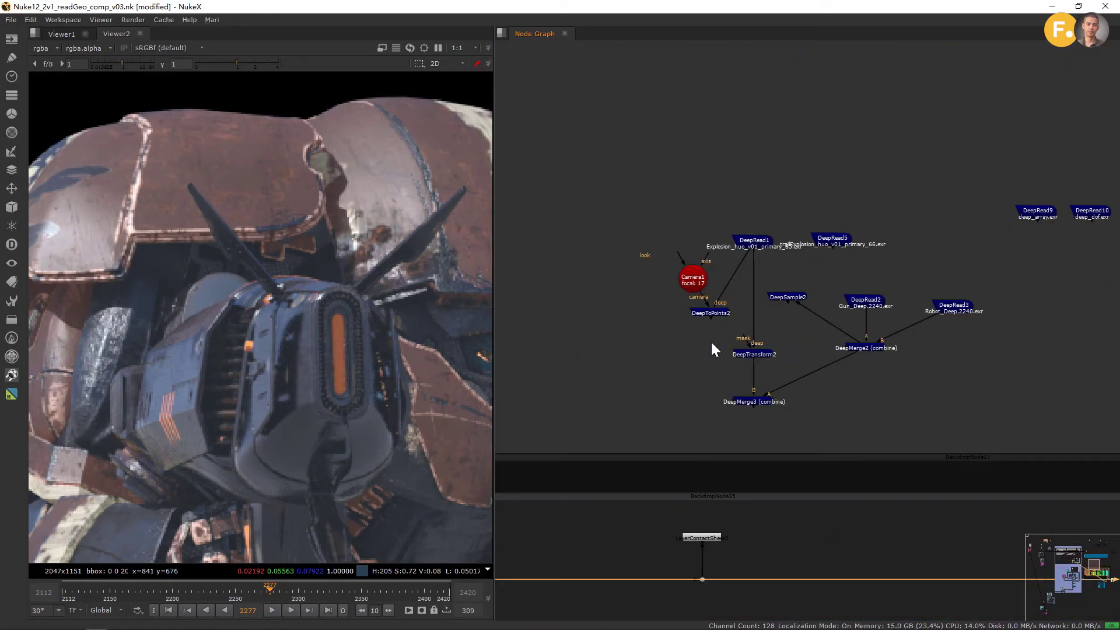
scroll(643, 372, down, 4)
middle_drag(642, 372, 727, 465)
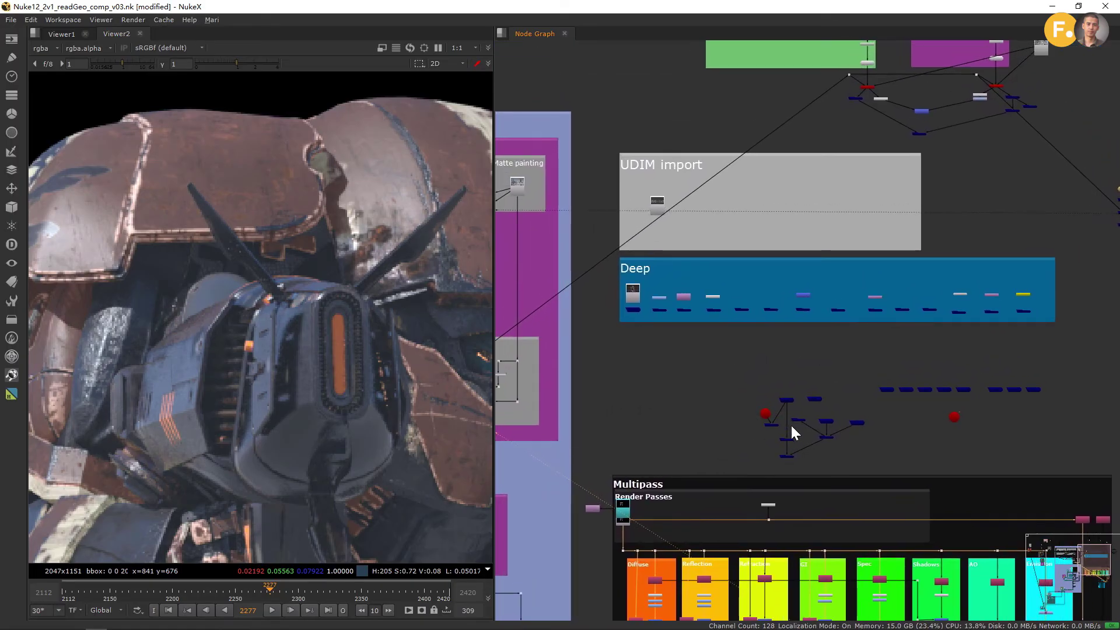
scroll(678, 379, up, 4)
middle_drag(572, 280, 629, 317)
click(626, 277)
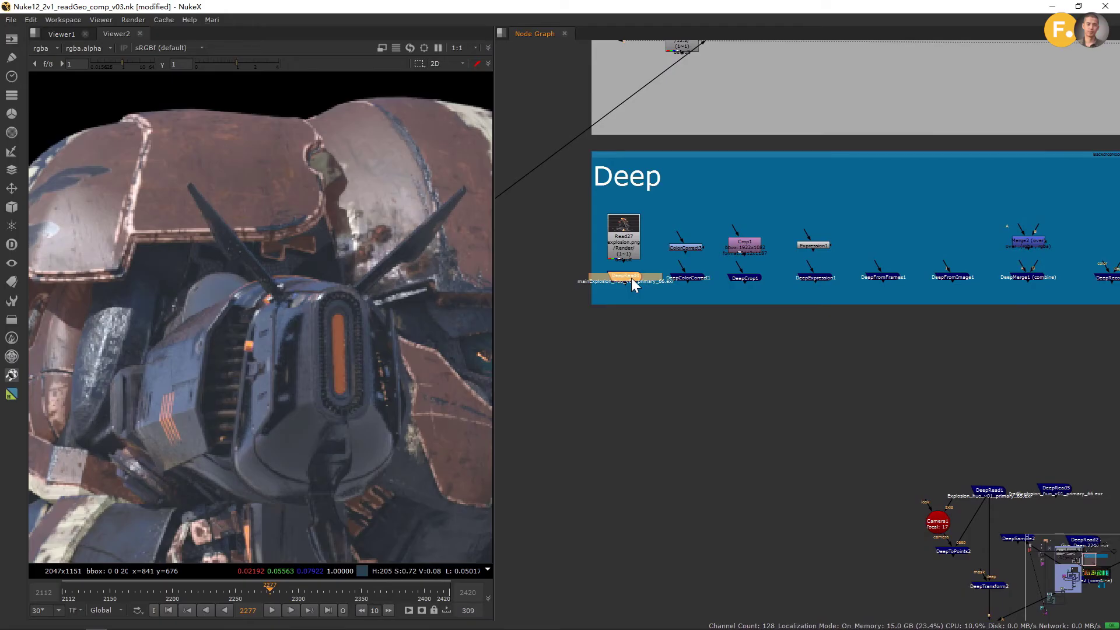
key(1)
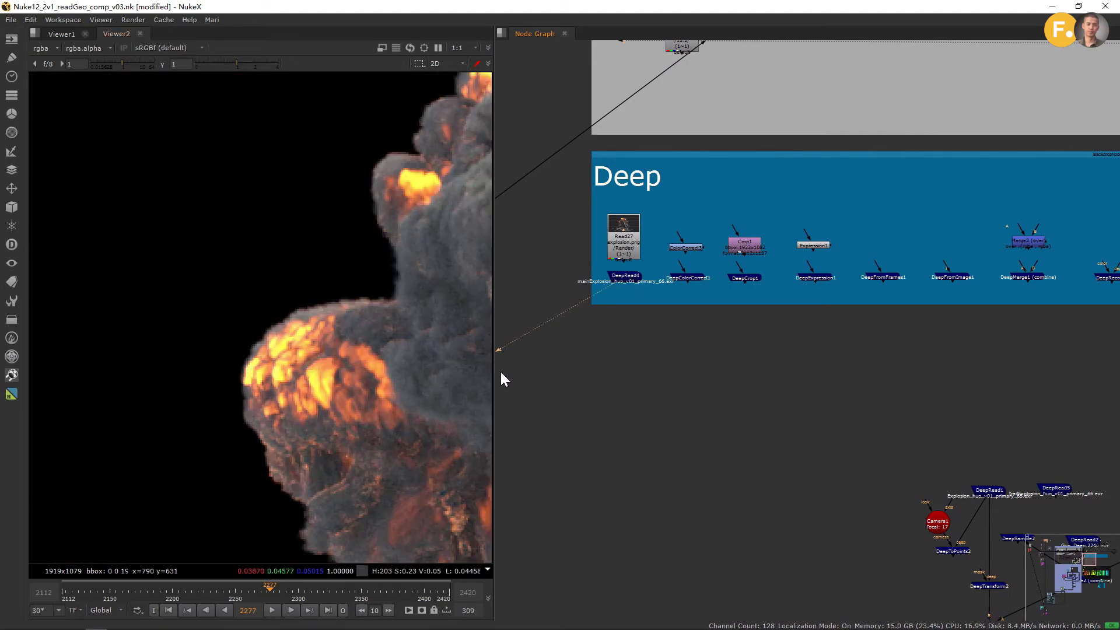
- Widen the viewer pane and frame the whole explosion in it
drag(494, 370, 690, 367)
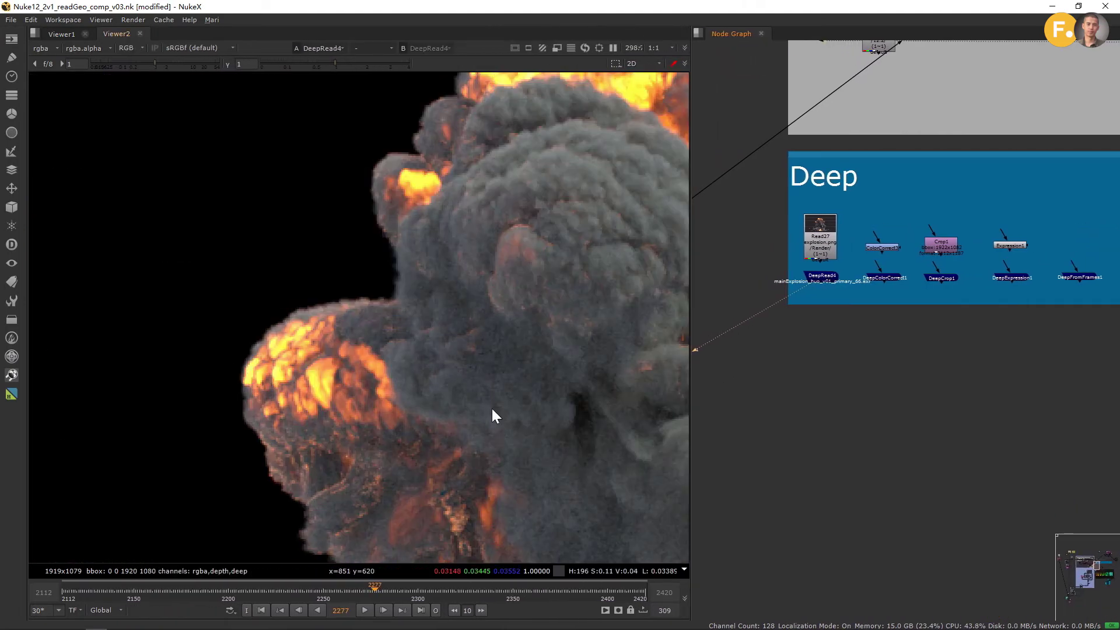
scroll(174, 401, down, 4)
middle_drag(376, 429, 378, 266)
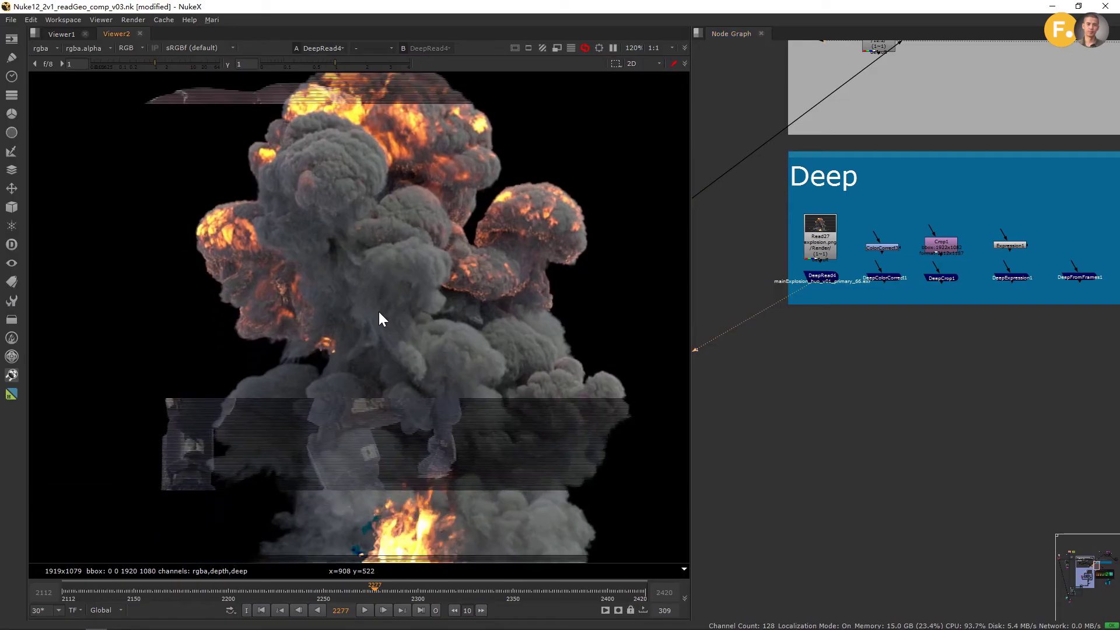
scroll(400, 330, down, 2)
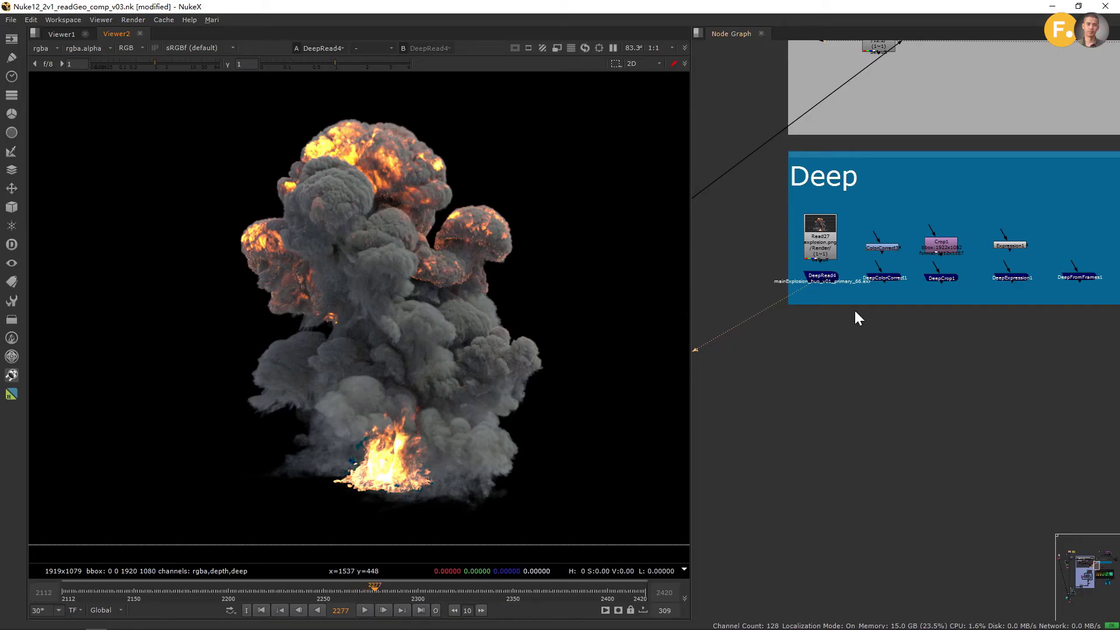
- Add a DeepToPoints node below DeepRead4 and connect its deep input to DeepRead4
scroll(825, 291, up, 5)
middle_drag(821, 284, 837, 311)
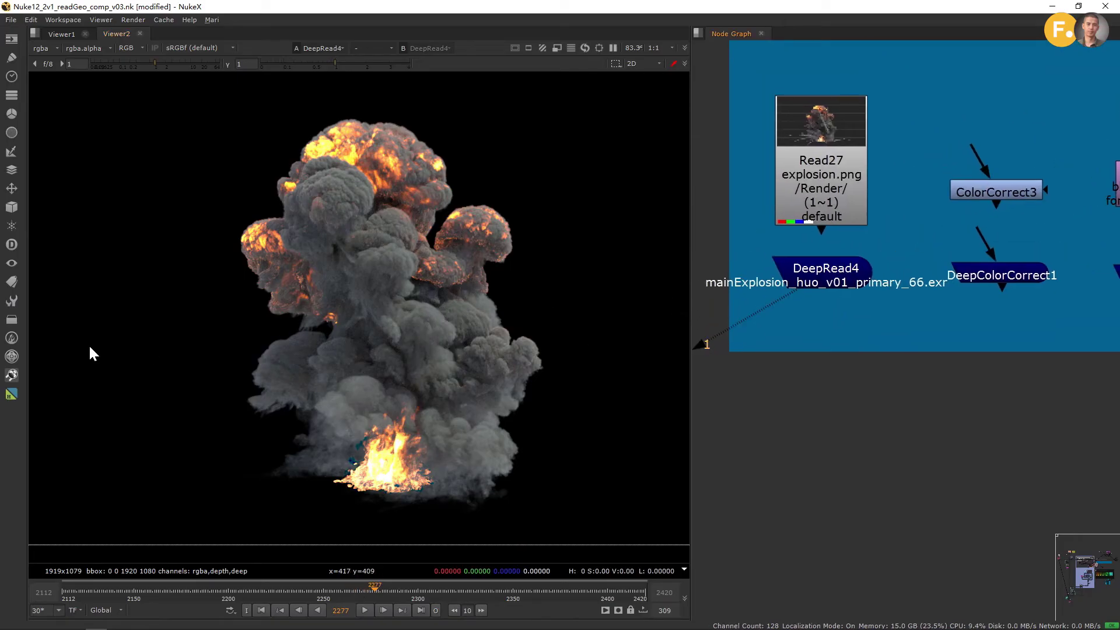
click(11, 244)
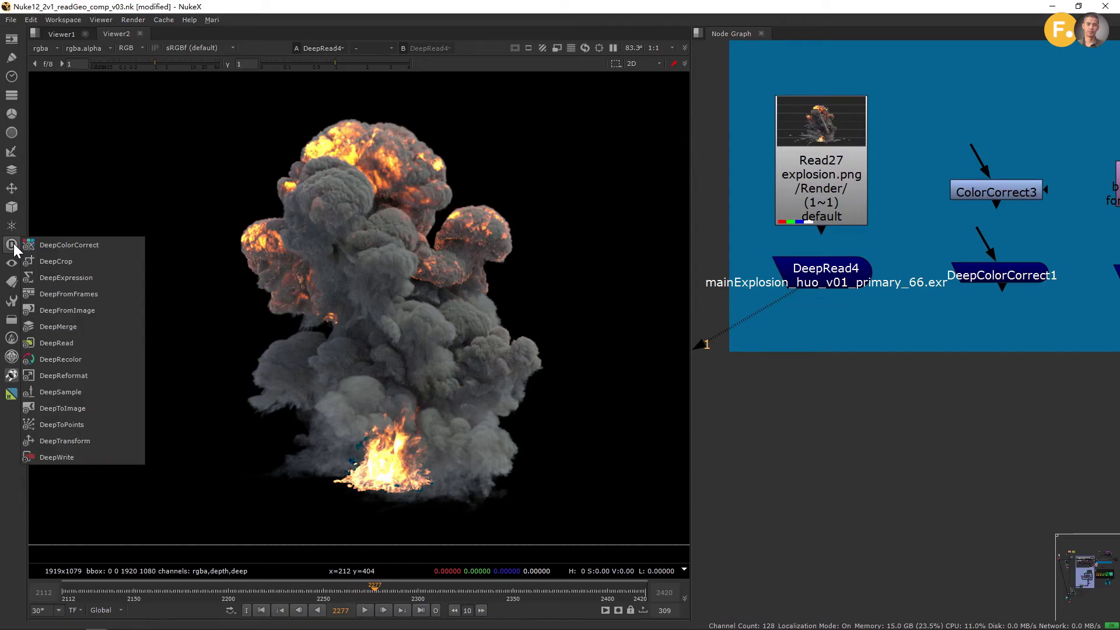
click(62, 424)
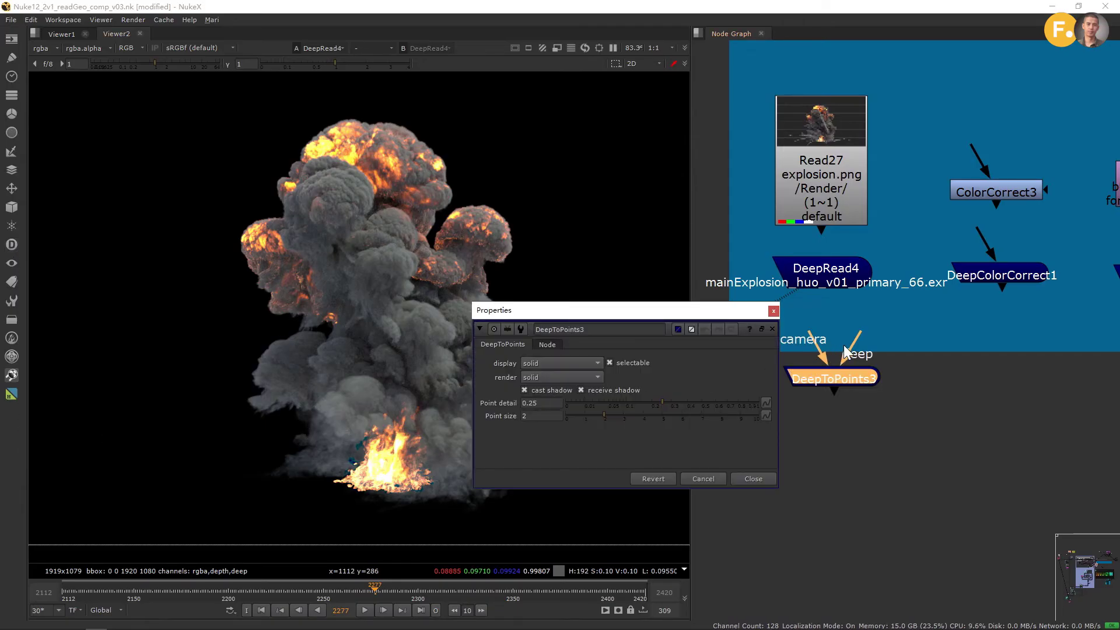
drag(843, 345, 827, 271)
scroll(869, 372, down, 3)
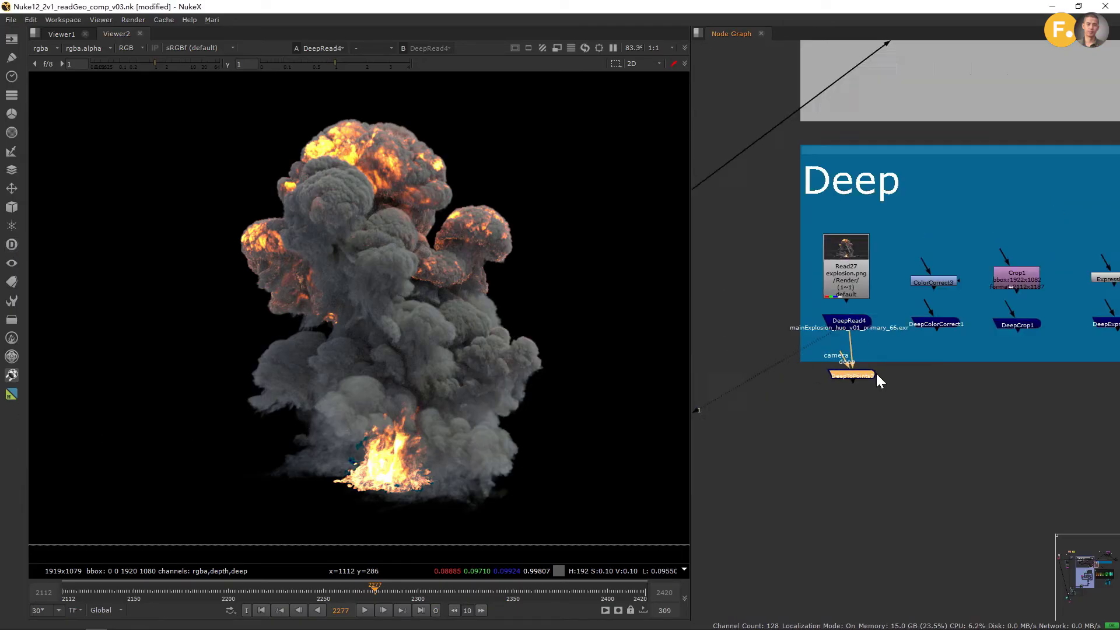
- Show the existing DeepToPoints2 node, fed by Camera1 and DeepRead1, in the viewer
scroll(876, 372, down, 2)
middle_drag(929, 428, 747, 169)
middle_drag(905, 333, 756, 308)
scroll(851, 321, up, 7)
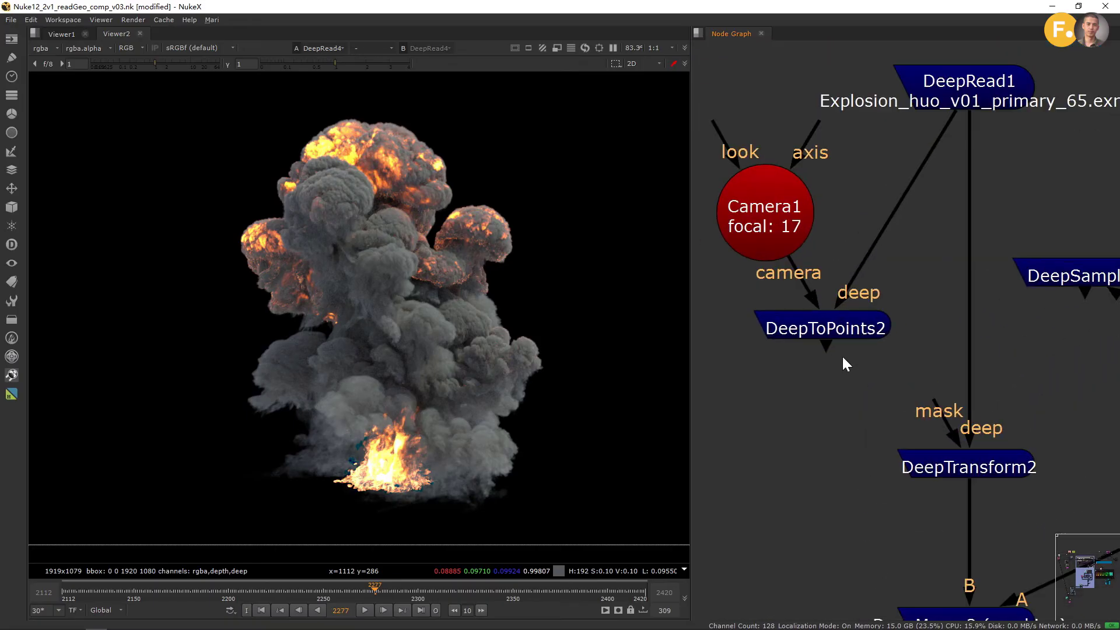
middle_drag(844, 355, 850, 366)
click(848, 346)
key(1)
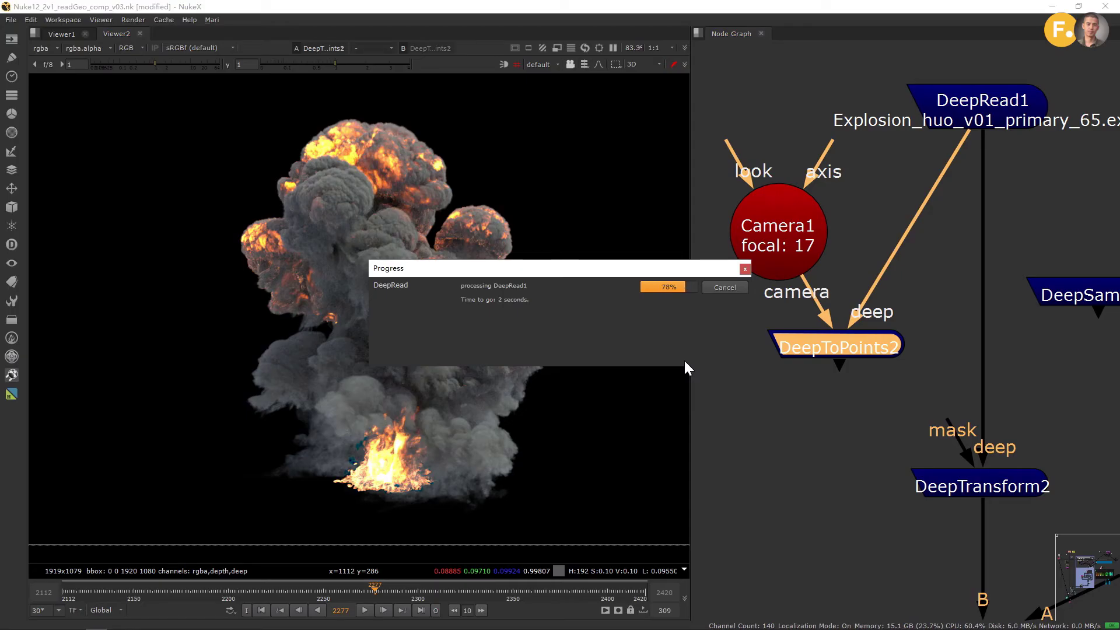
- Inspect the explosion's point cloud in the 3D view from several angles and distances
scroll(333, 292, down, 3)
scroll(332, 292, down, 5)
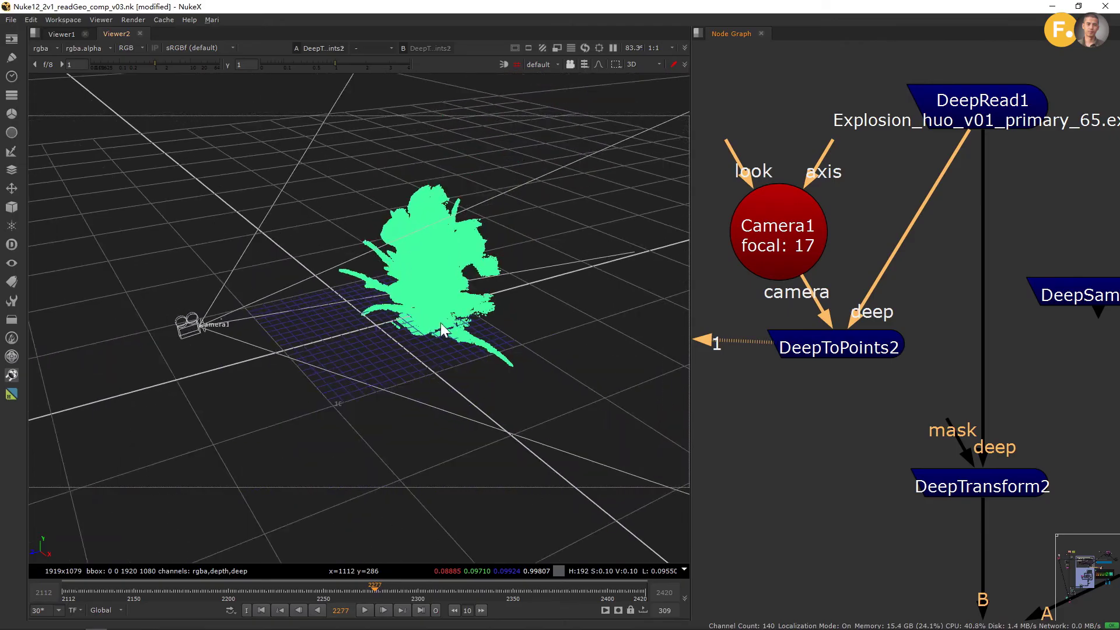
ctrl+drag(440, 323, 304, 337)
click(393, 403)
ctrl+drag(394, 404, 488, 325)
scroll(533, 282, up, 5)
alt+drag(533, 282, 538, 350)
scroll(467, 279, up, 5)
alt+drag(467, 280, 258, 437)
scroll(319, 441, down, 3)
scroll(258, 438, up, 3)
alt+right_drag(259, 444, 362, 310)
scroll(879, 316, down, 3)
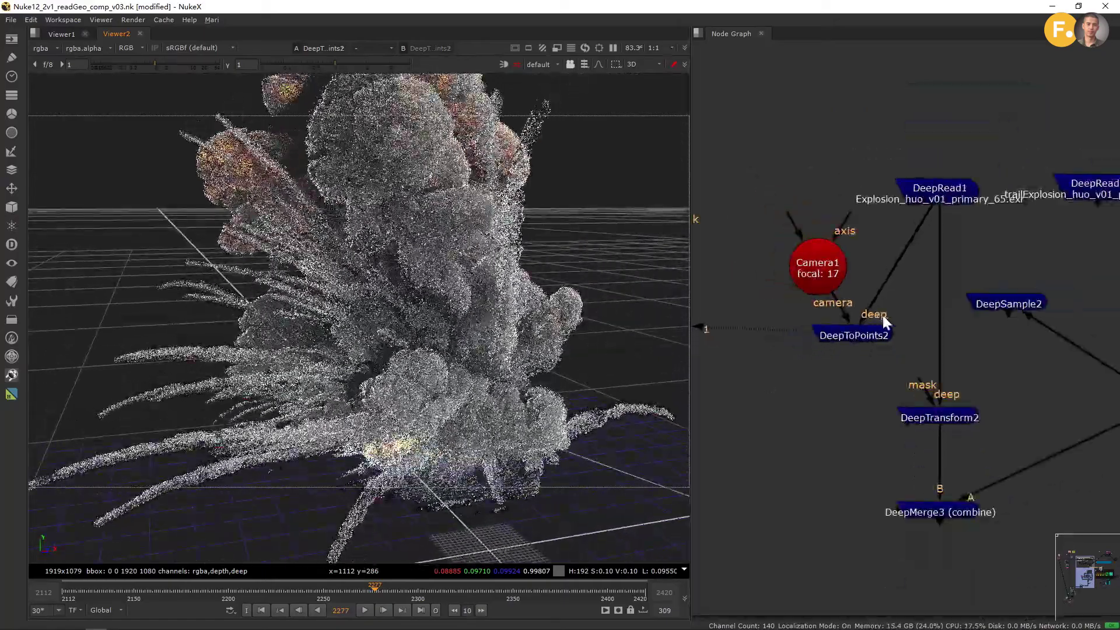
- Show DeepMerge2's combined gun and robot renders in the viewer and check the node's merge settings
middle_drag(923, 325, 829, 374)
middle_drag(969, 294, 904, 317)
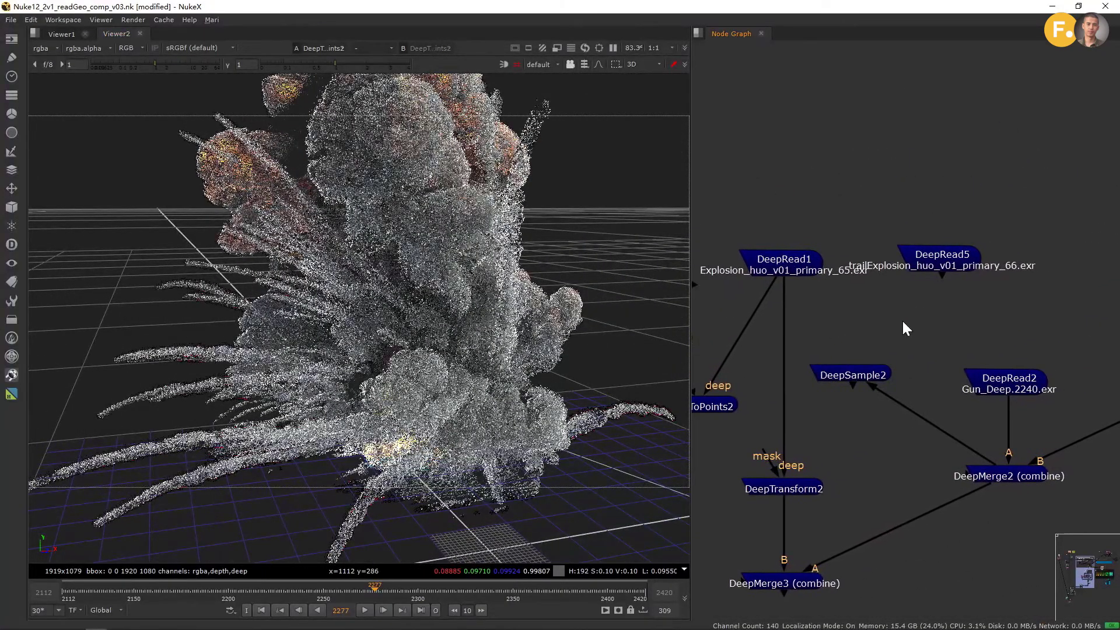
middle_drag(957, 361, 955, 273)
middle_drag(973, 267, 954, 267)
click(987, 281)
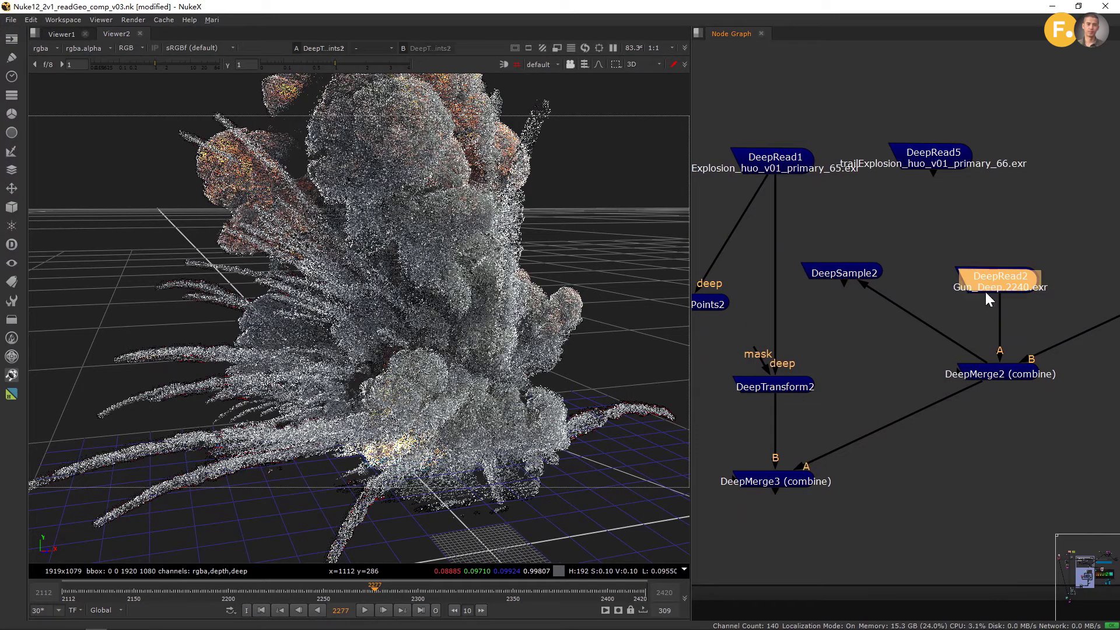
middle_drag(985, 313, 935, 307)
click(851, 352)
key(1)
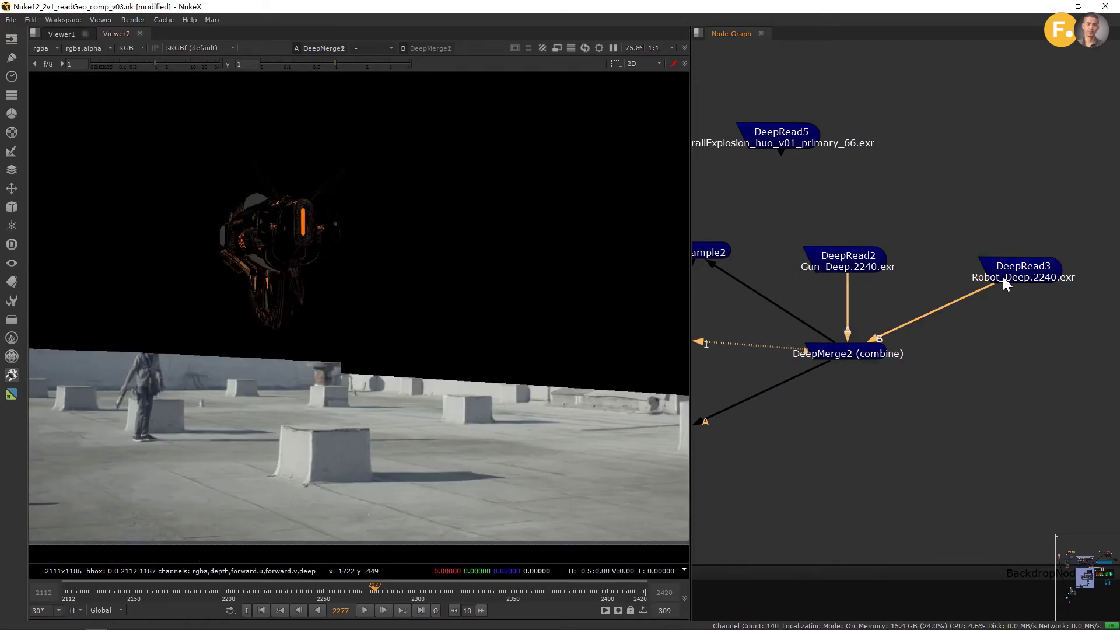
double_click(873, 354)
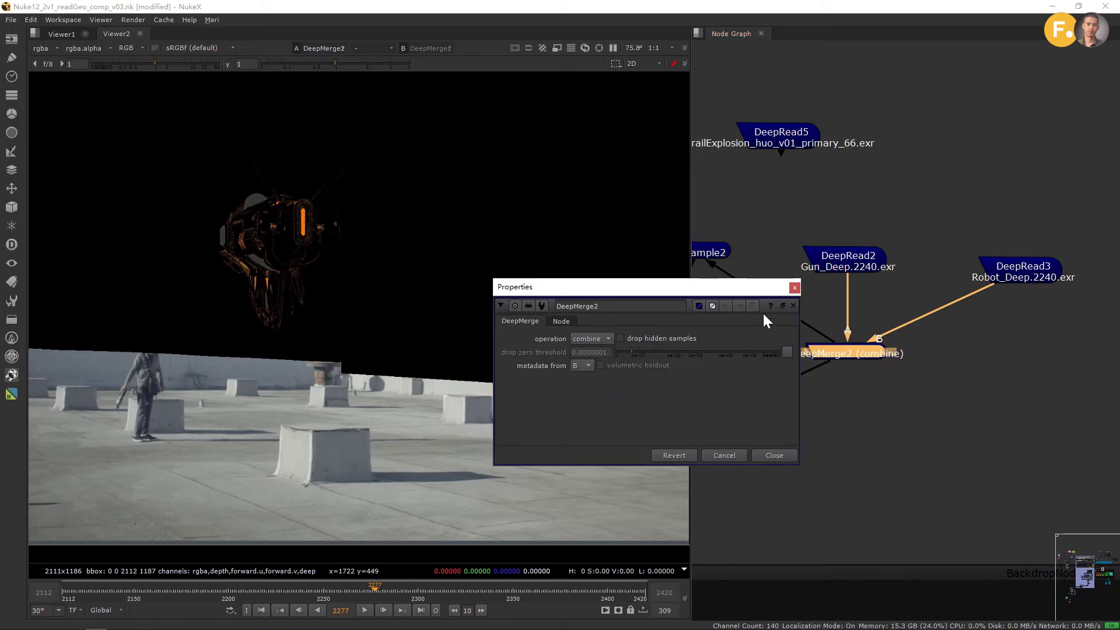
click(794, 288)
- Show the DeepRead3 render in the viewer and check the file it reads in its properties
click(1043, 270)
key(1)
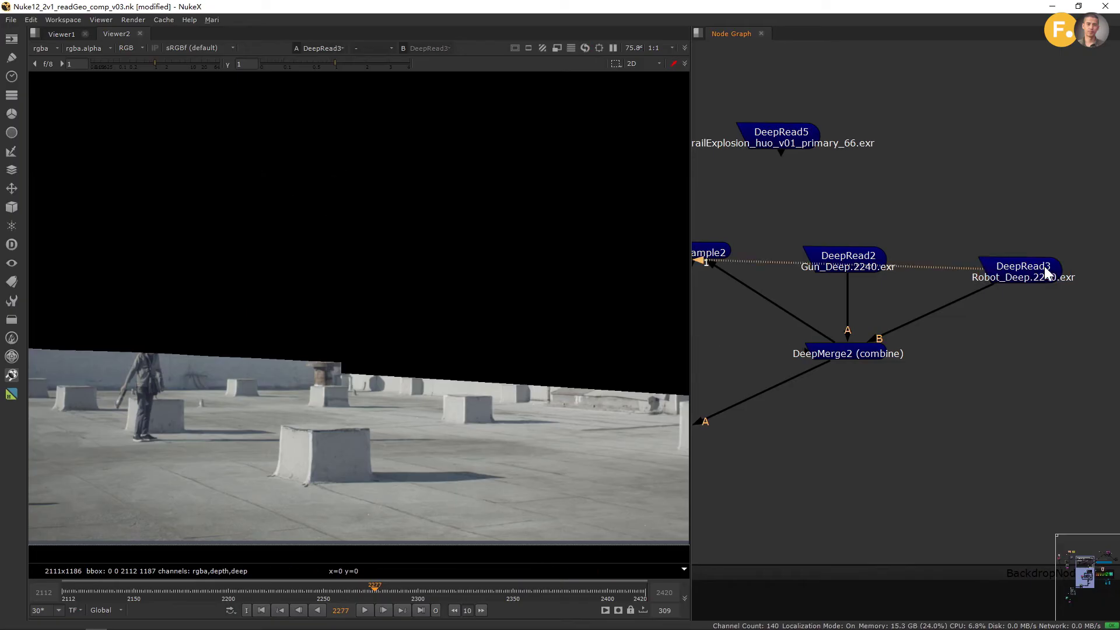
double_click(1021, 275)
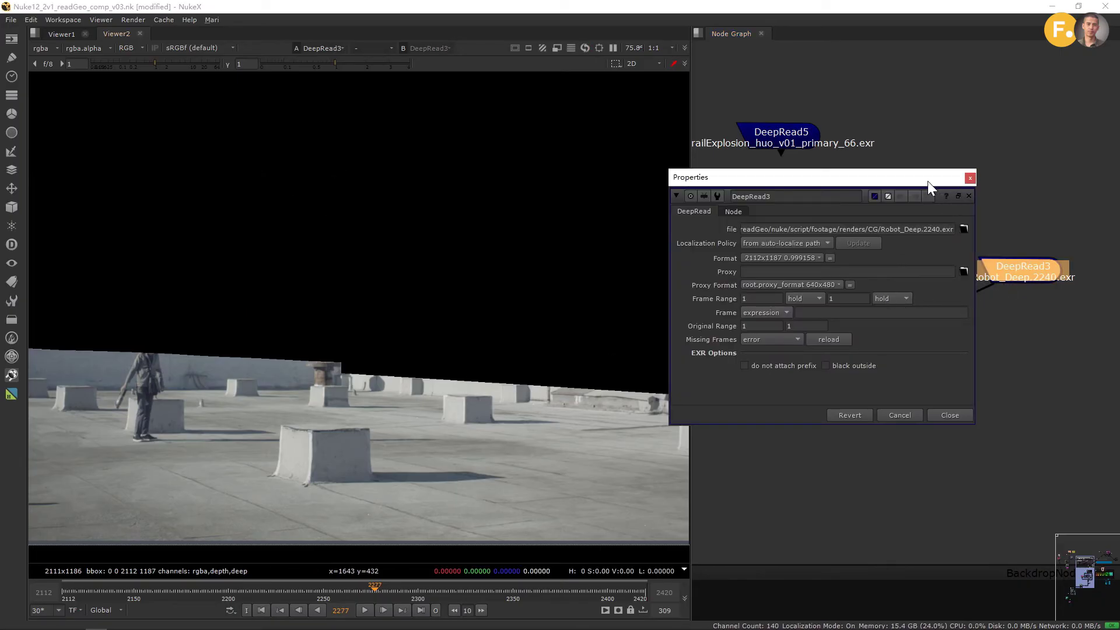
drag(927, 181, 745, 194)
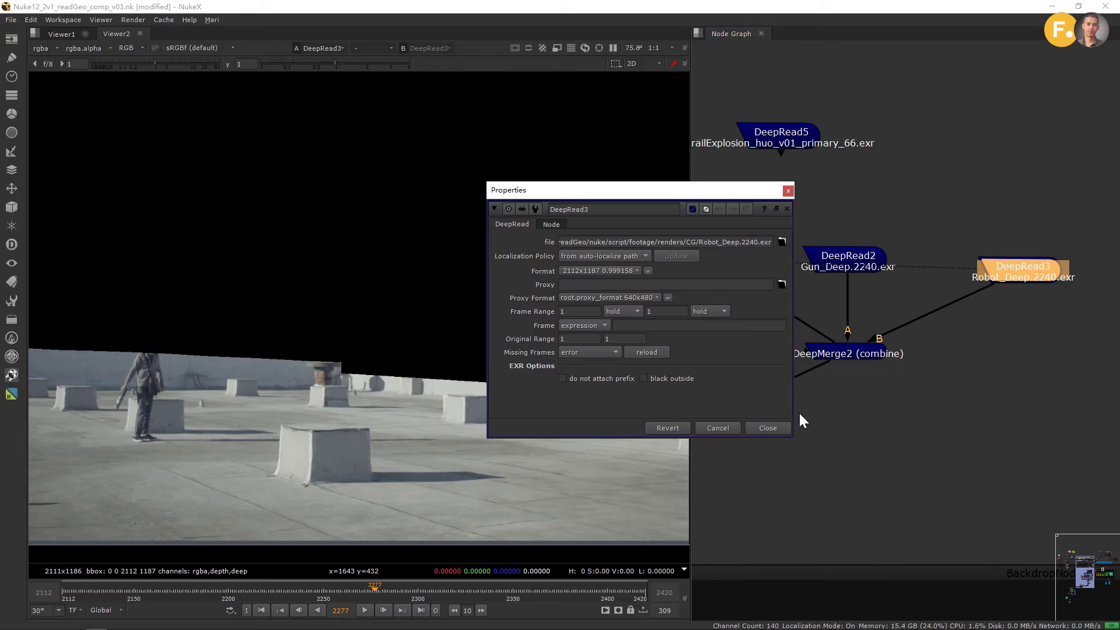
click(789, 187)
- Copy the robot's DeepRead node from the DeepRead backdrop and place the duplicate beside Camera1
scroll(810, 303, down, 5)
middle_drag(844, 399, 997, 212)
middle_drag(840, 435, 969, 279)
middle_drag(930, 375, 820, 222)
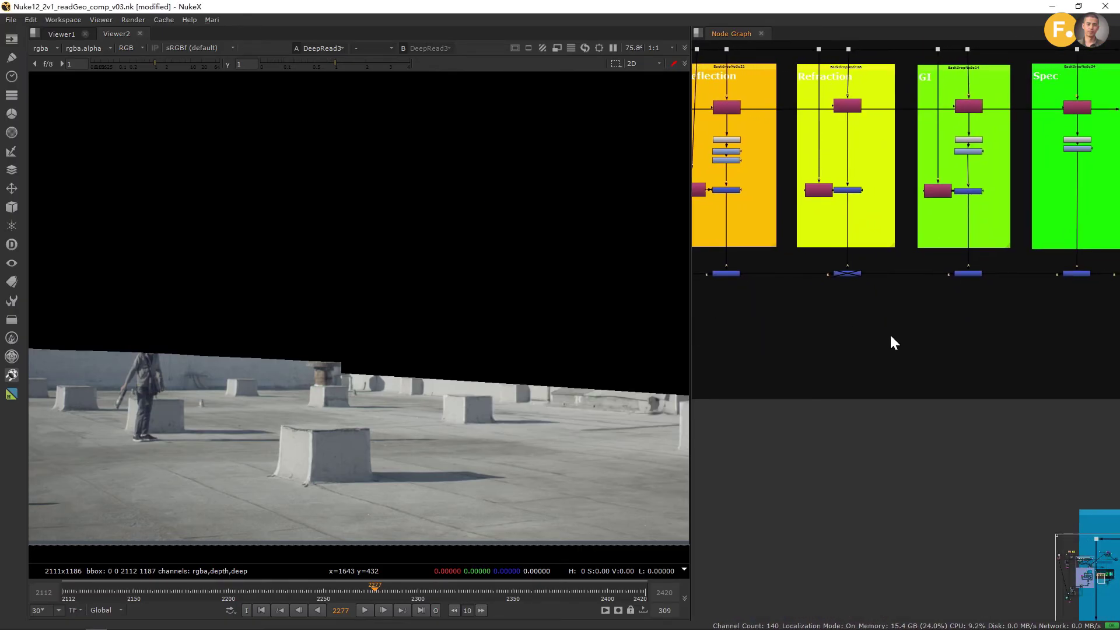
scroll(823, 318, down, 3)
scroll(929, 325, up, 5)
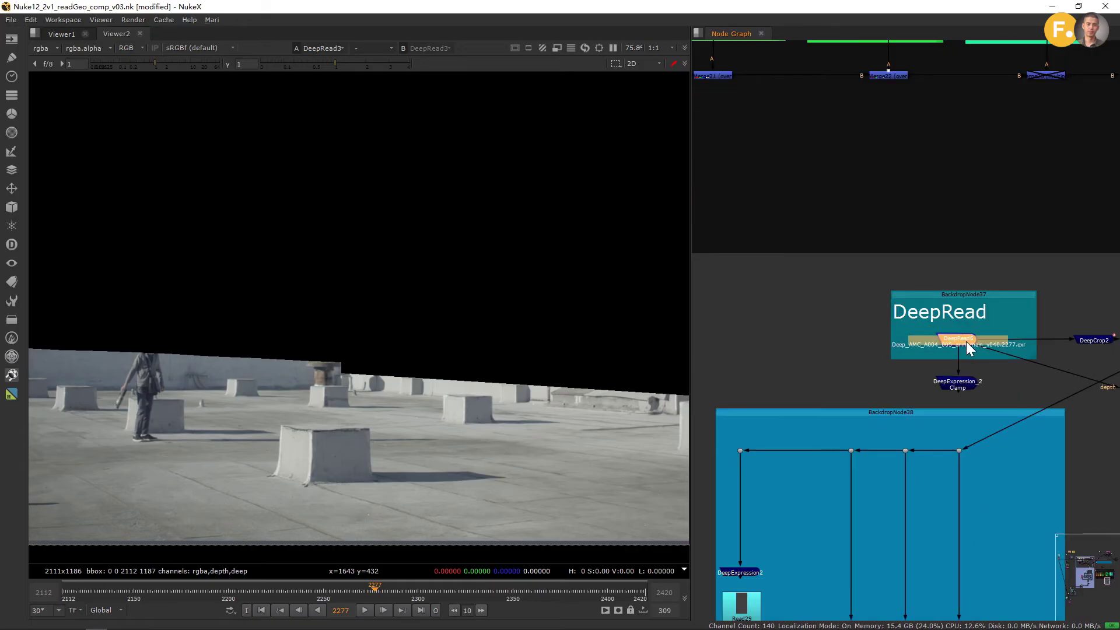
scroll(966, 341, down, 5)
middle_drag(873, 243, 954, 498)
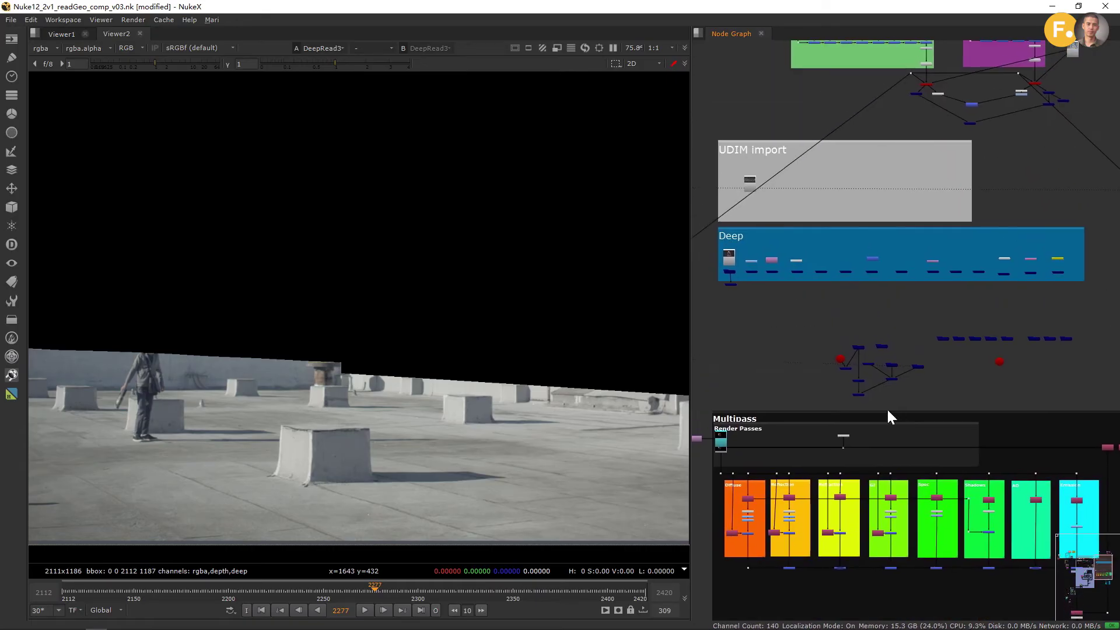
scroll(851, 369, up, 6)
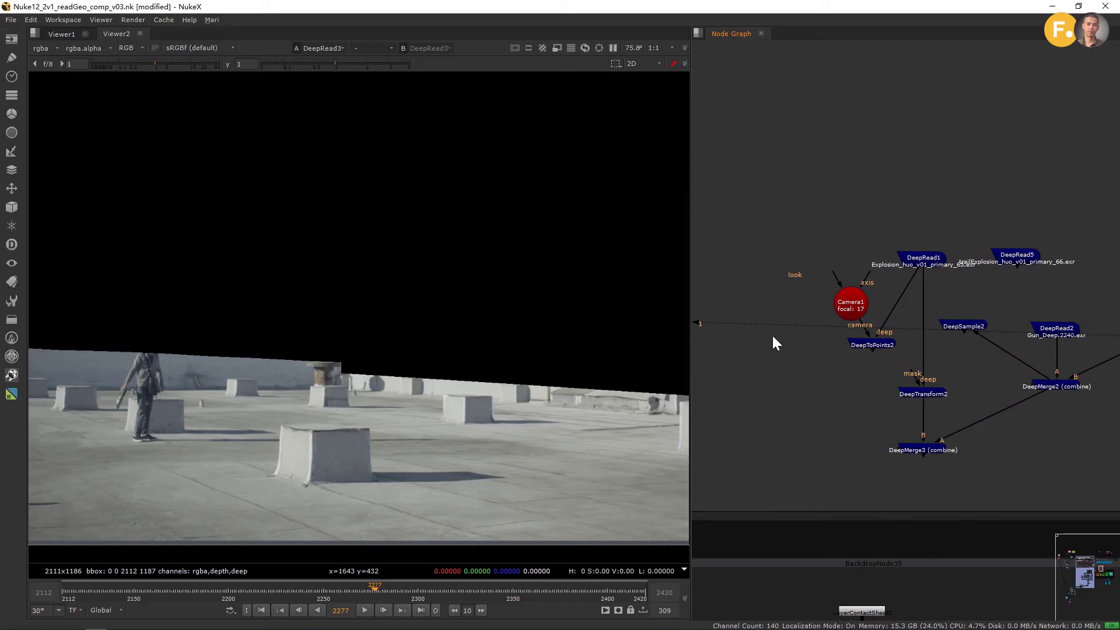
key(ctrl+v)
drag(768, 343, 736, 294)
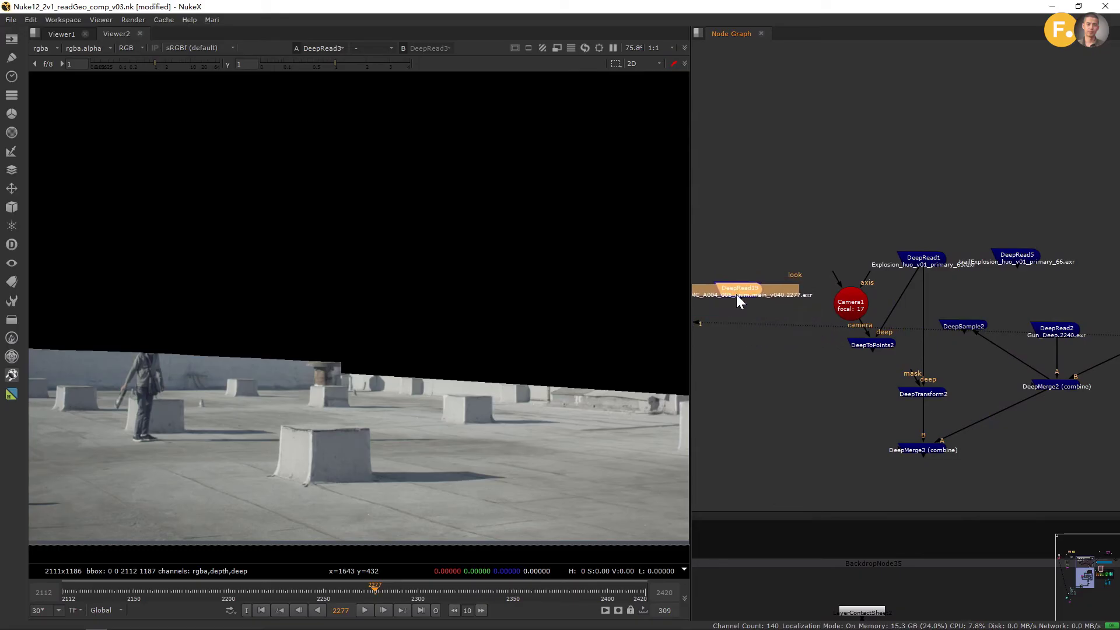
- Show the duplicated robot DeepRead node in the viewer
scroll(736, 294, up, 4)
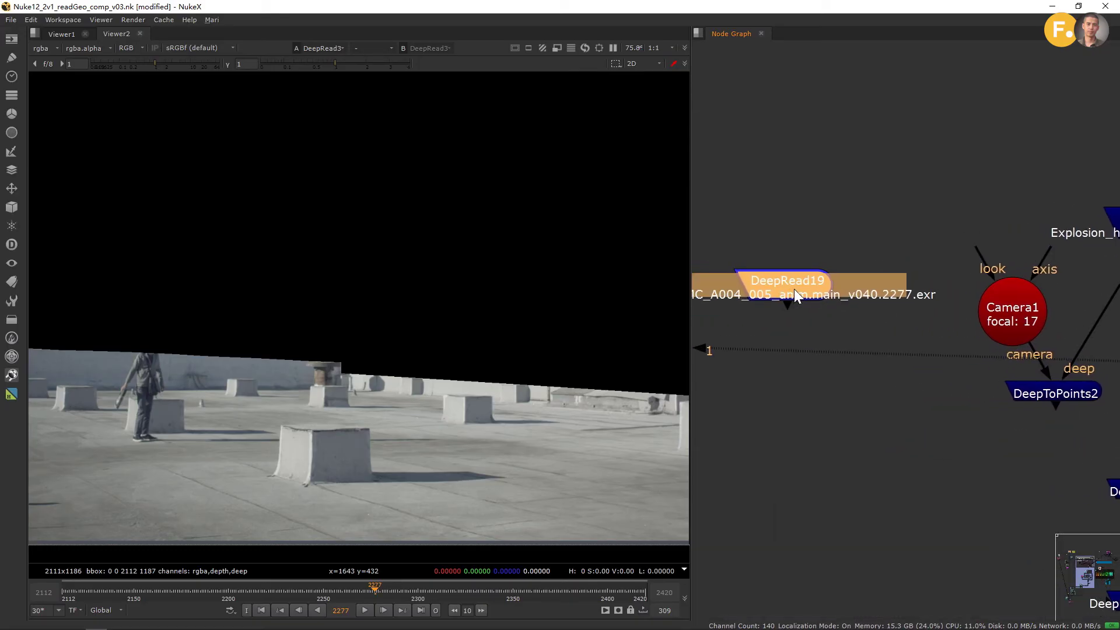
key(1)
scroll(971, 341, down, 3)
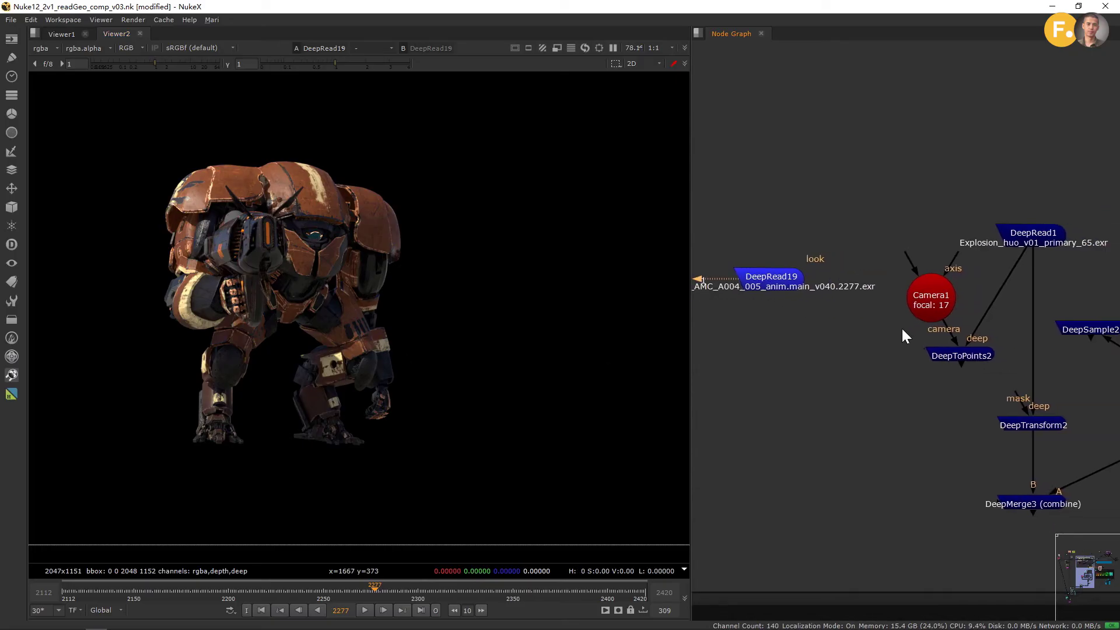
- Add a DeepMerge node and connect its A input to DeepRead19 and its B input to the DeepRead1 explosion
middle_drag(901, 328, 874, 321)
middle_drag(852, 477, 863, 475)
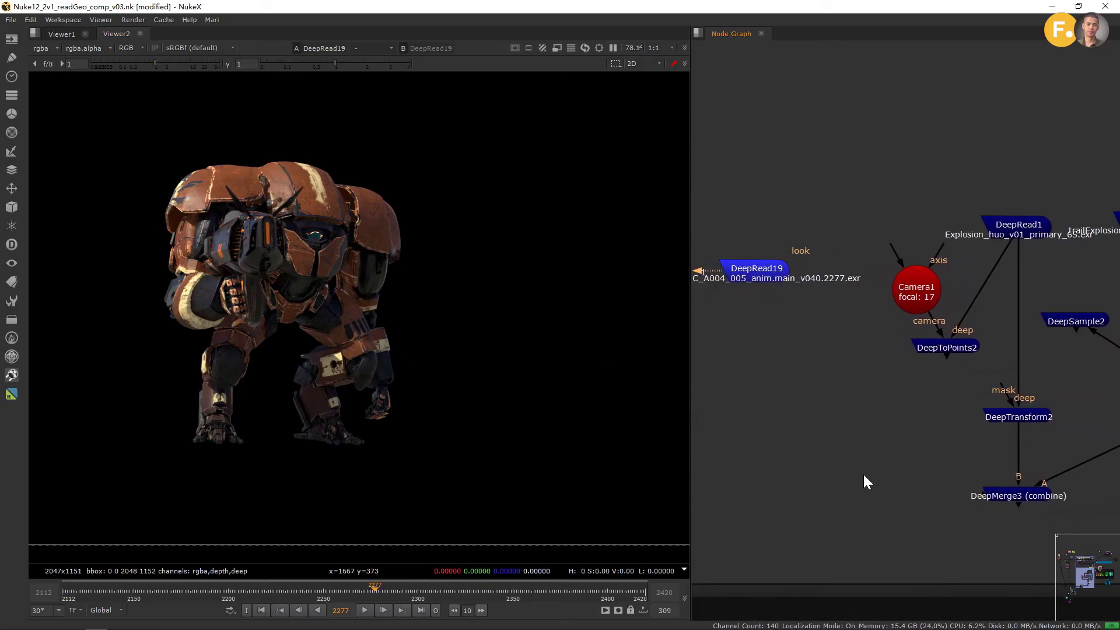
click(11, 246)
click(70, 326)
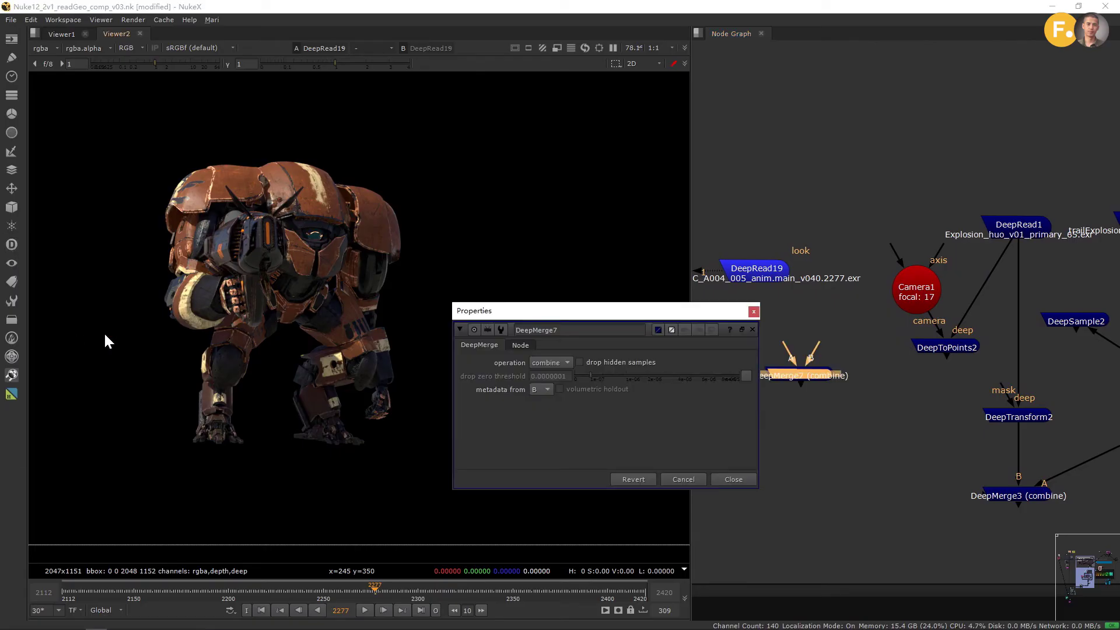
click(752, 329)
drag(775, 335, 751, 283)
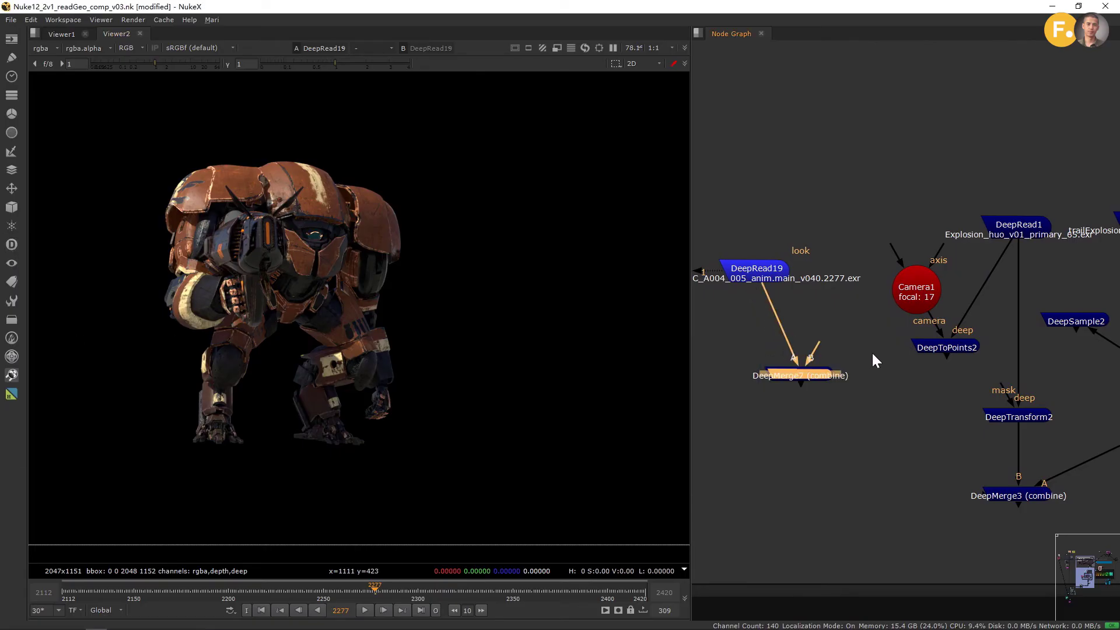
middle_drag(871, 351, 854, 372)
drag(926, 253, 998, 247)
middle_drag(998, 247, 1040, 206)
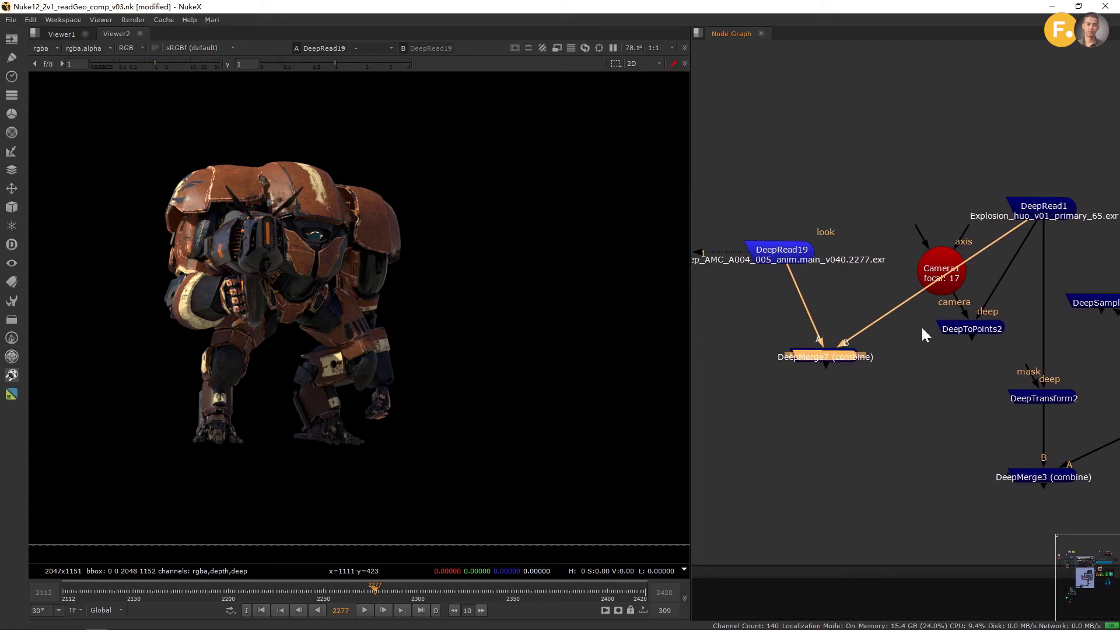
- Show the combined robot and explosion from the new DeepMerge in the viewer and examine it up close
key(1)
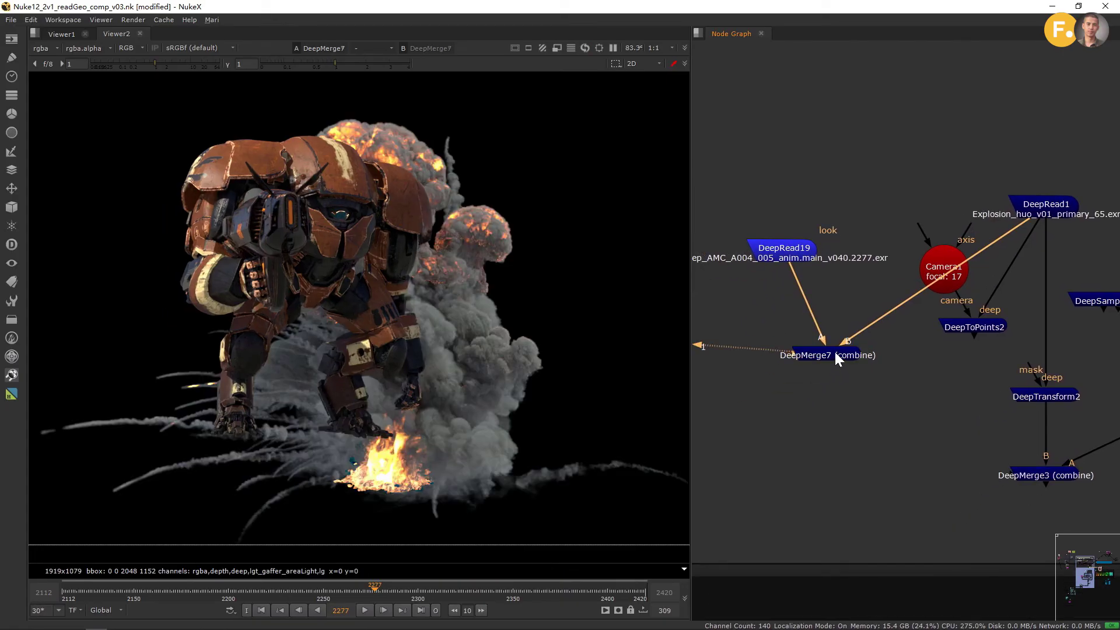
scroll(346, 243, up, 3)
middle_drag(869, 357, 873, 349)
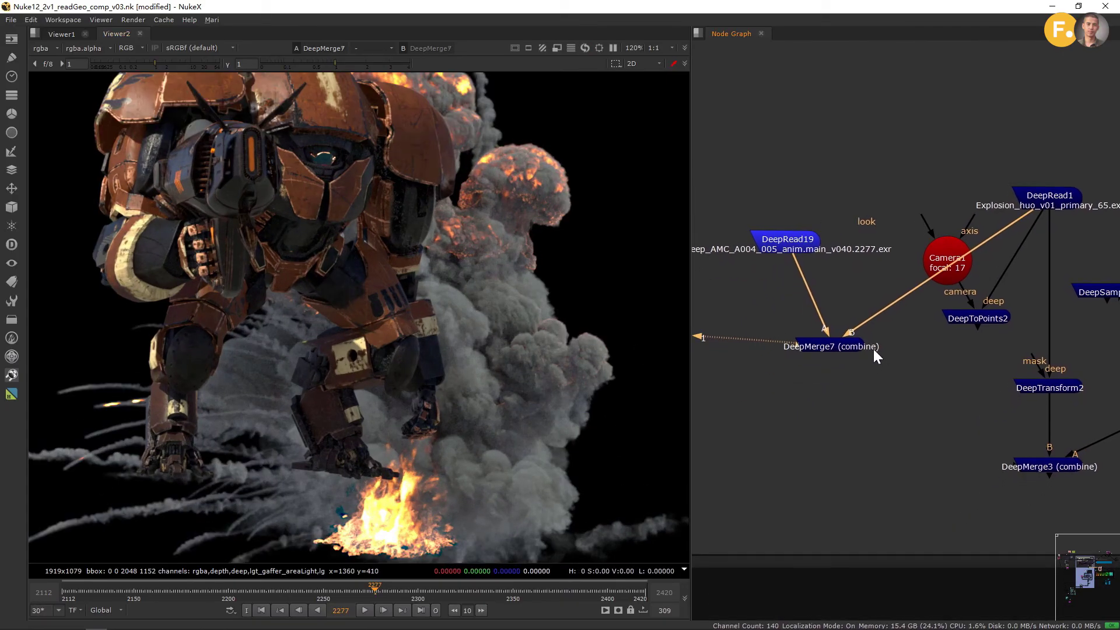
- Feed DeepMerge7 into the deep input of DeepToPoints2 and show the combined point cloud in the 3D viewer
drag(992, 319, 984, 353)
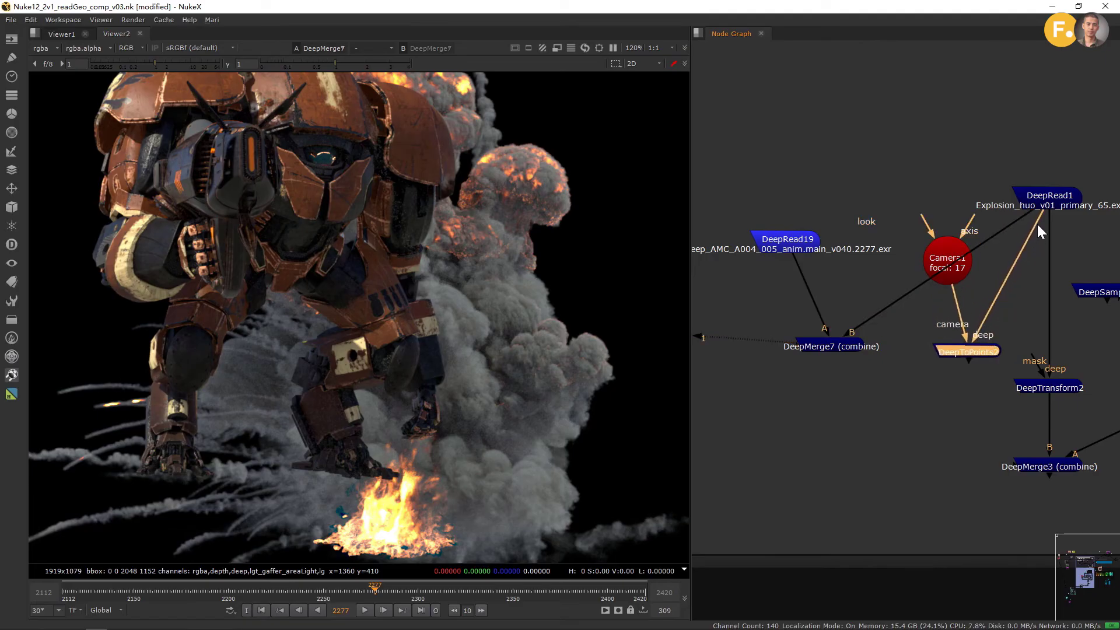
drag(1037, 223, 849, 348)
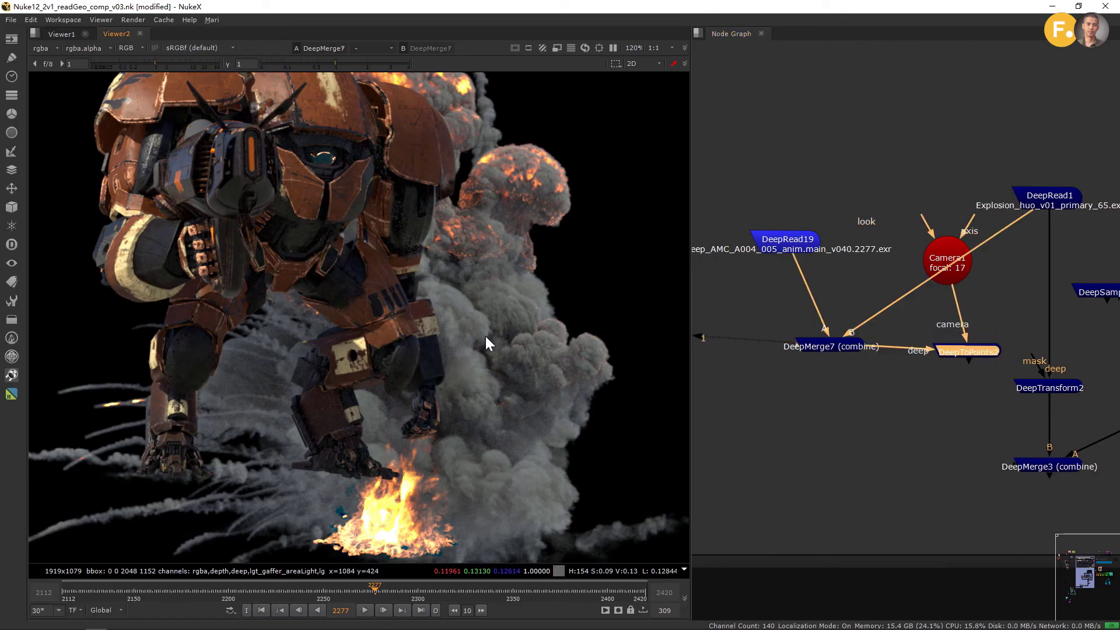
key(Tab)
click(495, 357)
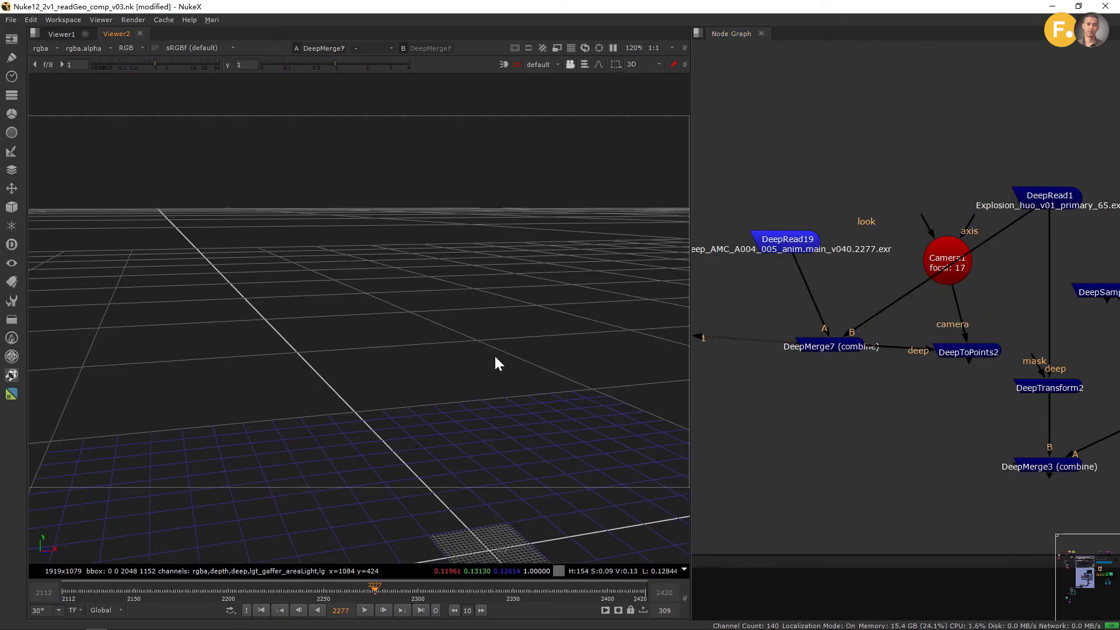
key(f)
ctrl+drag(429, 361, 461, 398)
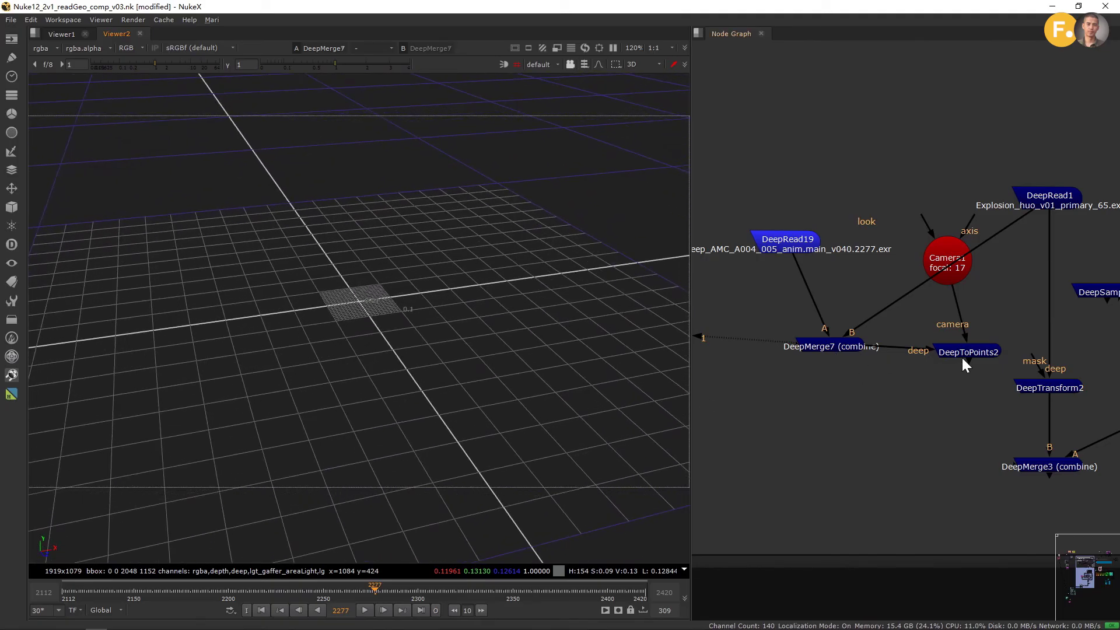
drag(963, 353, 943, 426)
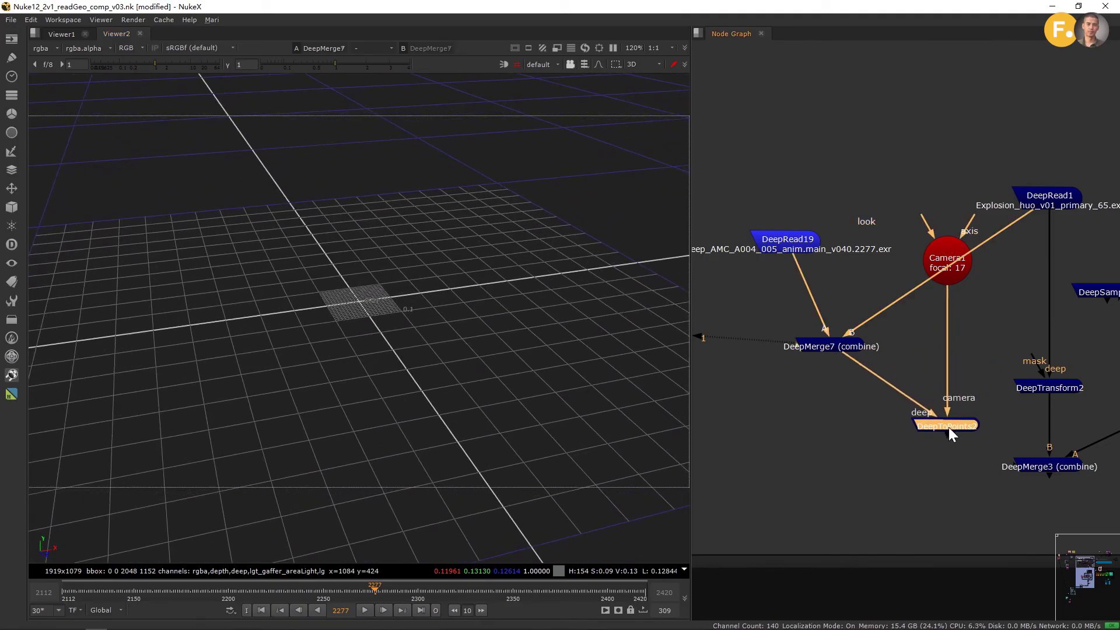
drag(968, 274, 932, 208)
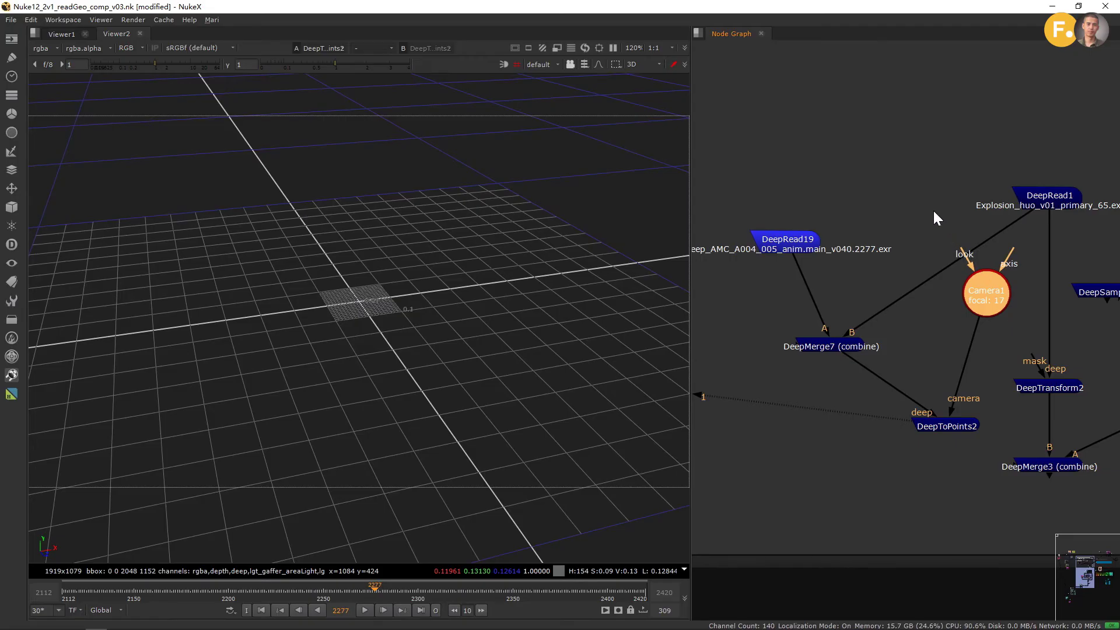
ctrl+drag(470, 299, 435, 366)
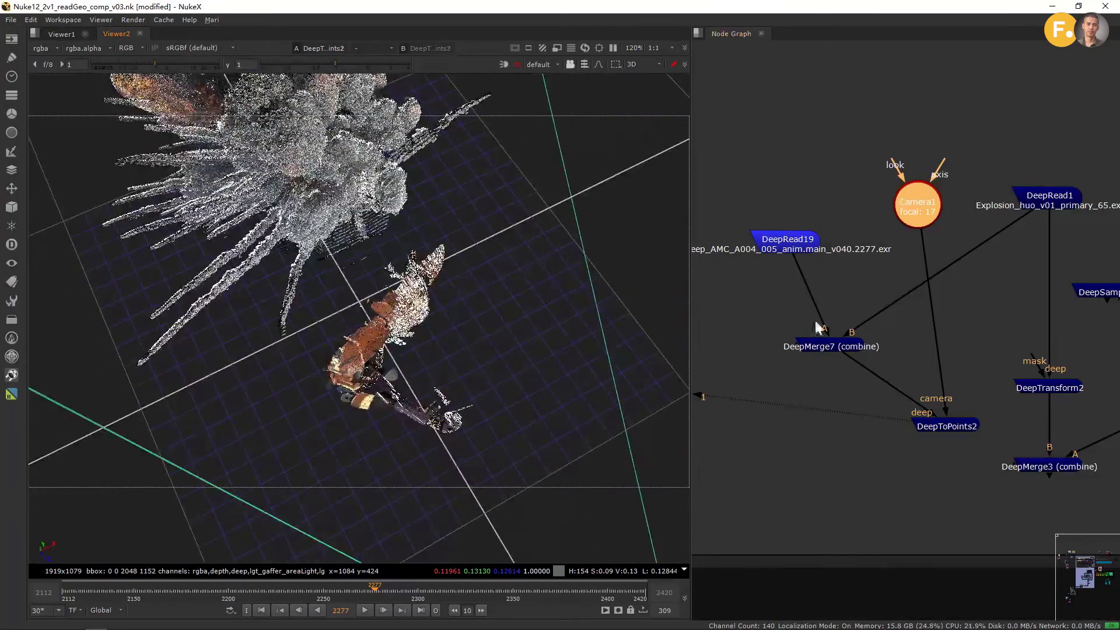
- Insert a DeepTransform node between DeepRead19 and DeepMerge7
scroll(855, 331, up, 3)
click(806, 273)
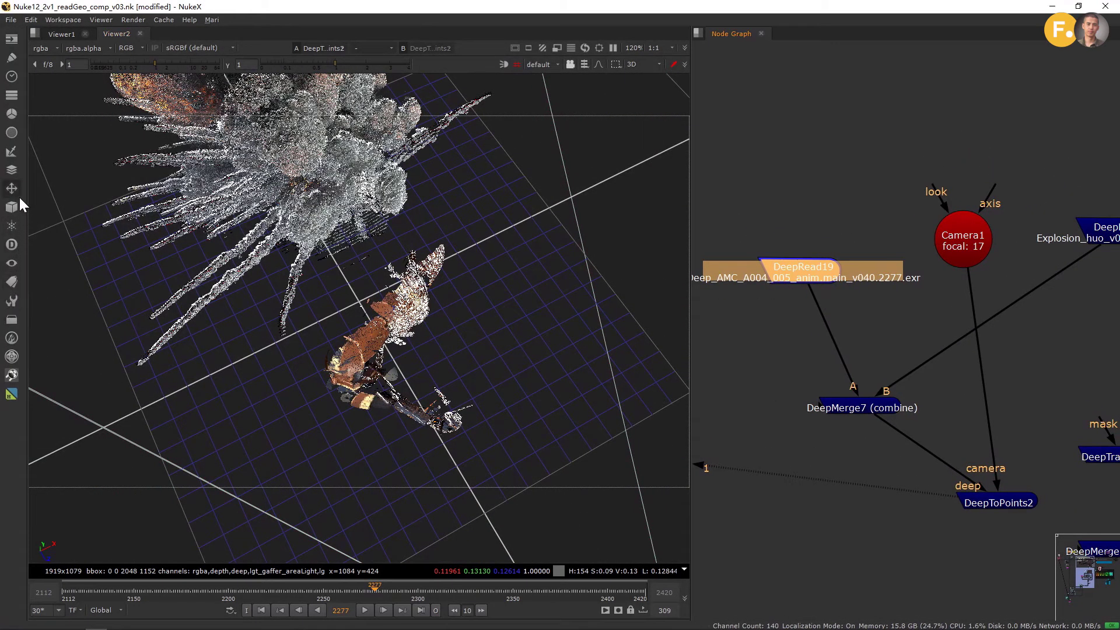
click(12, 245)
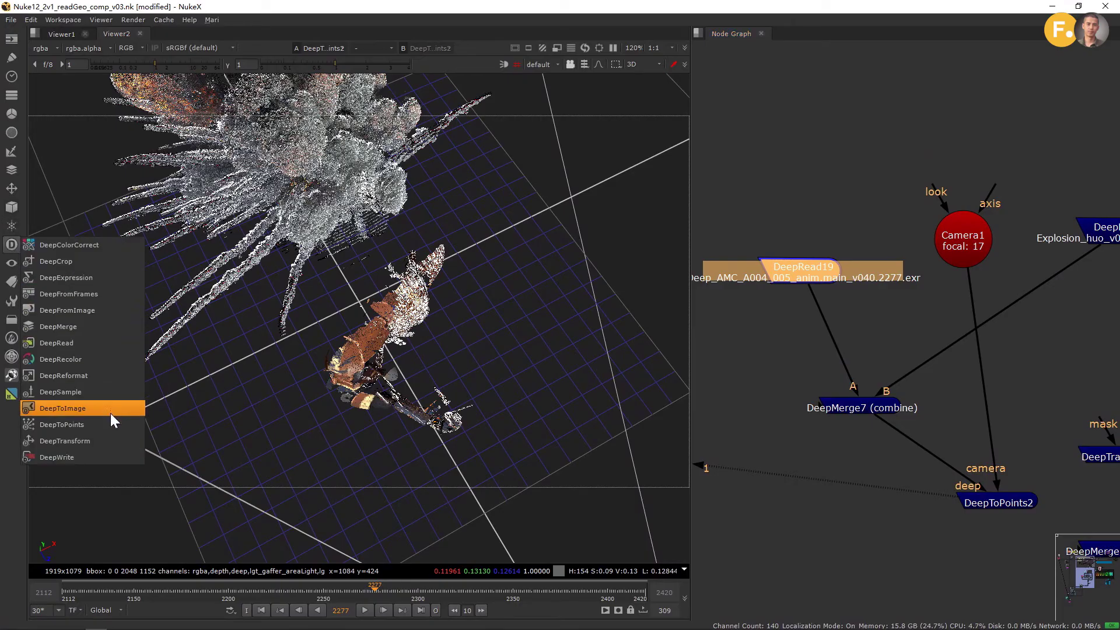
click(107, 441)
drag(804, 301, 803, 350)
drag(642, 229, 829, 74)
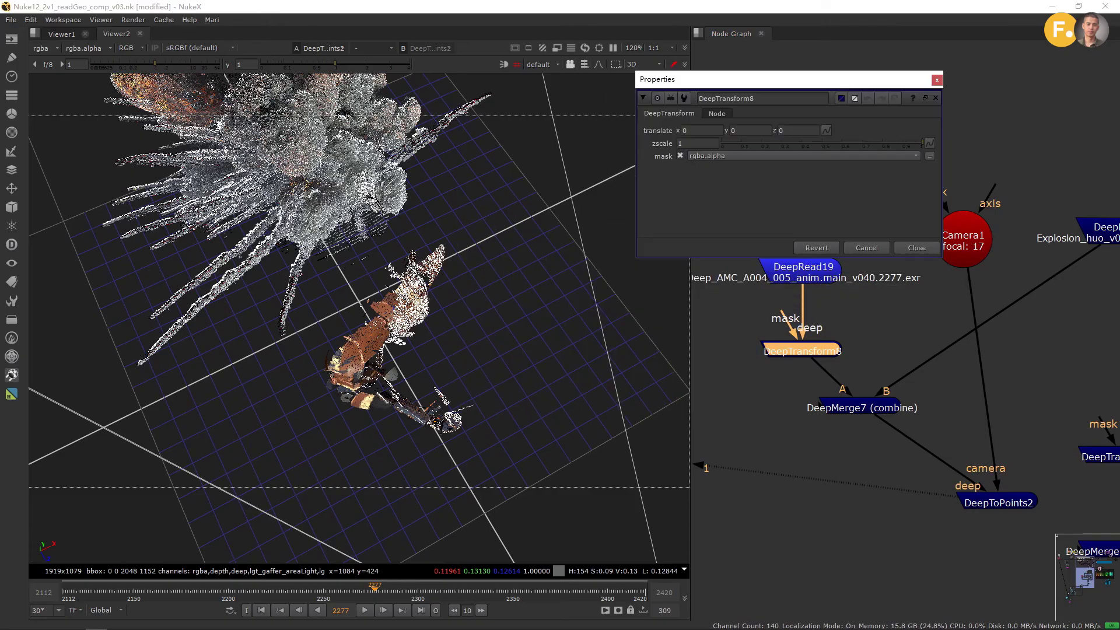
- Move the robot's points in depth by setting the DeepTransform's translate z to 4 and raising it to 6
ctrl+drag(388, 280, 415, 330)
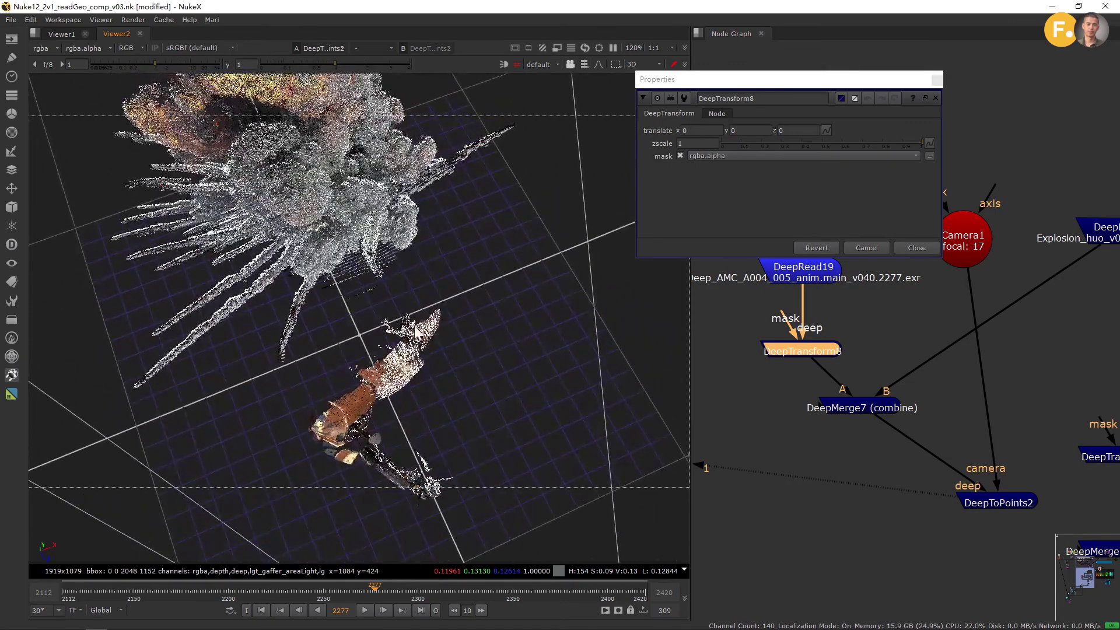
double_click(783, 131)
text(4)
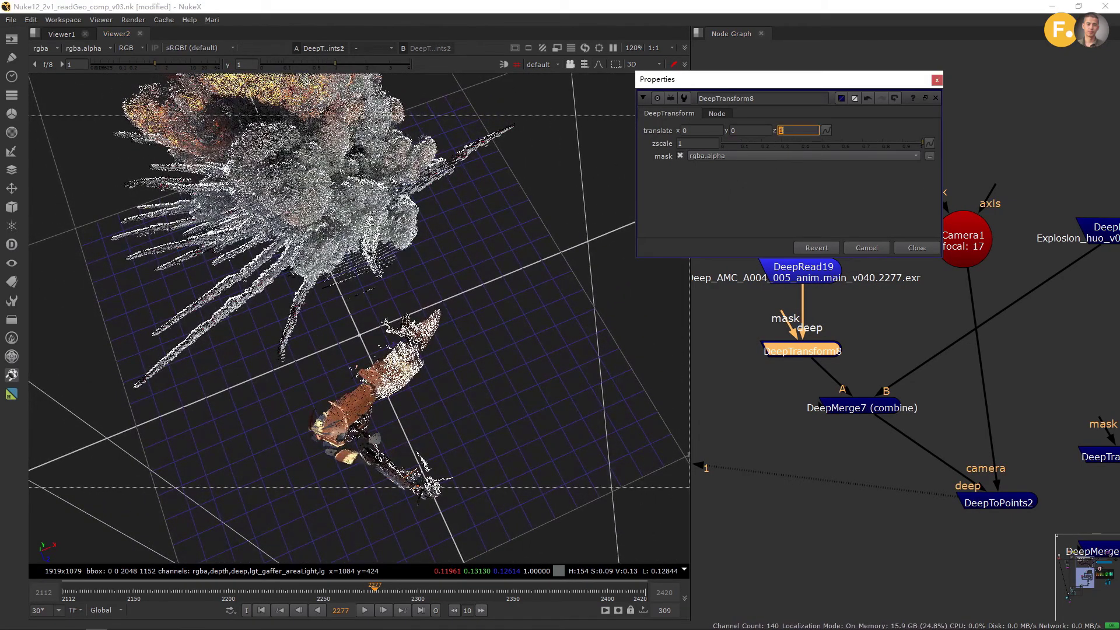
key(Return)
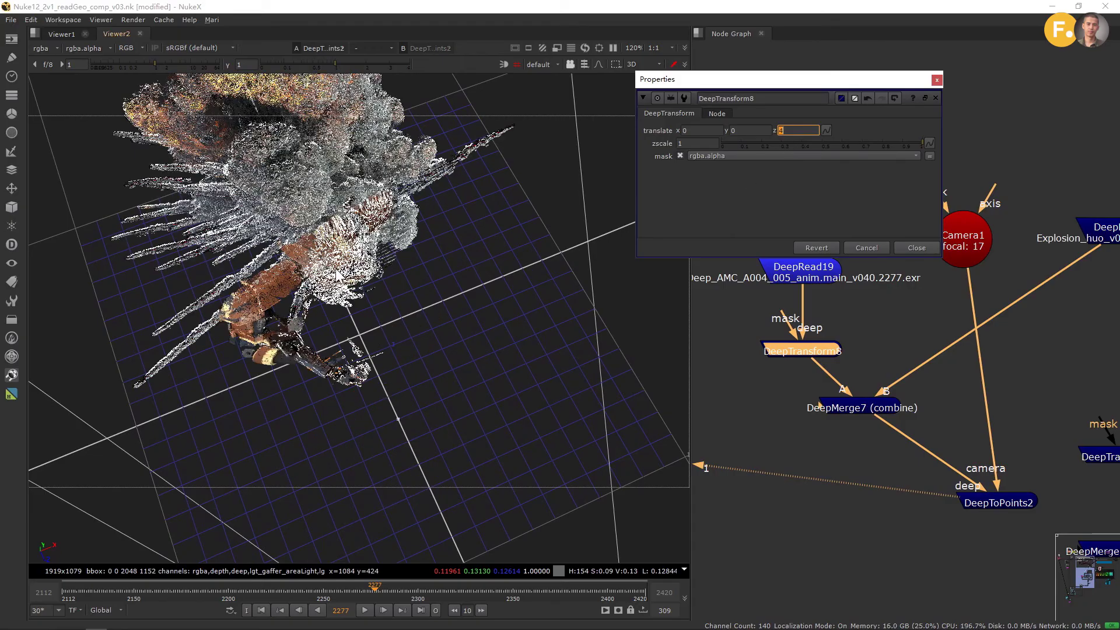
ctrl+drag(337, 274, 324, 428)
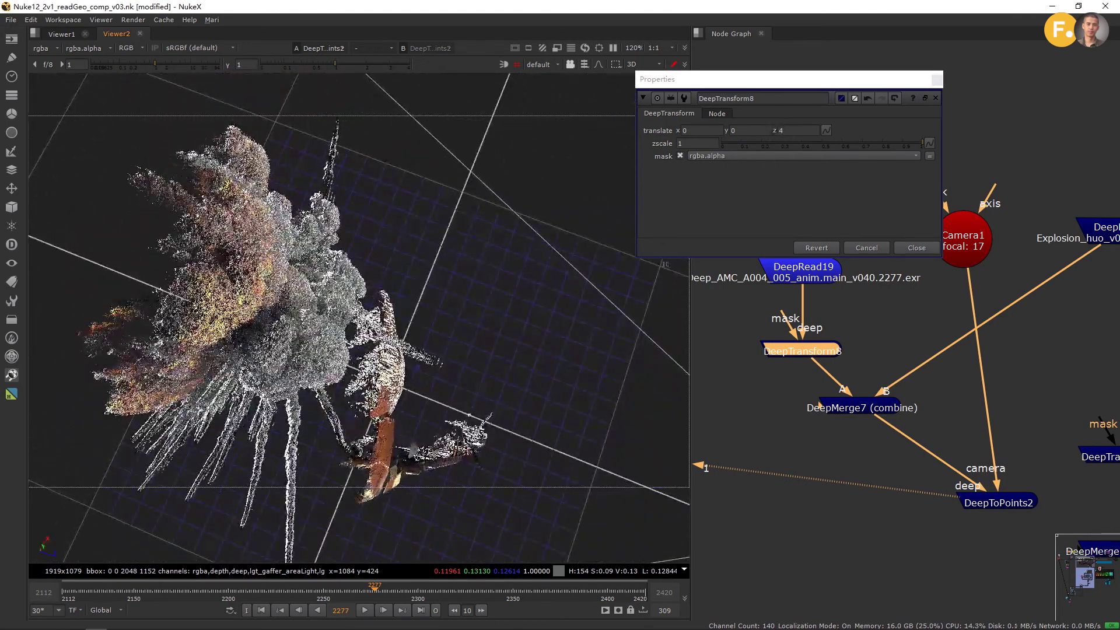
click(779, 130)
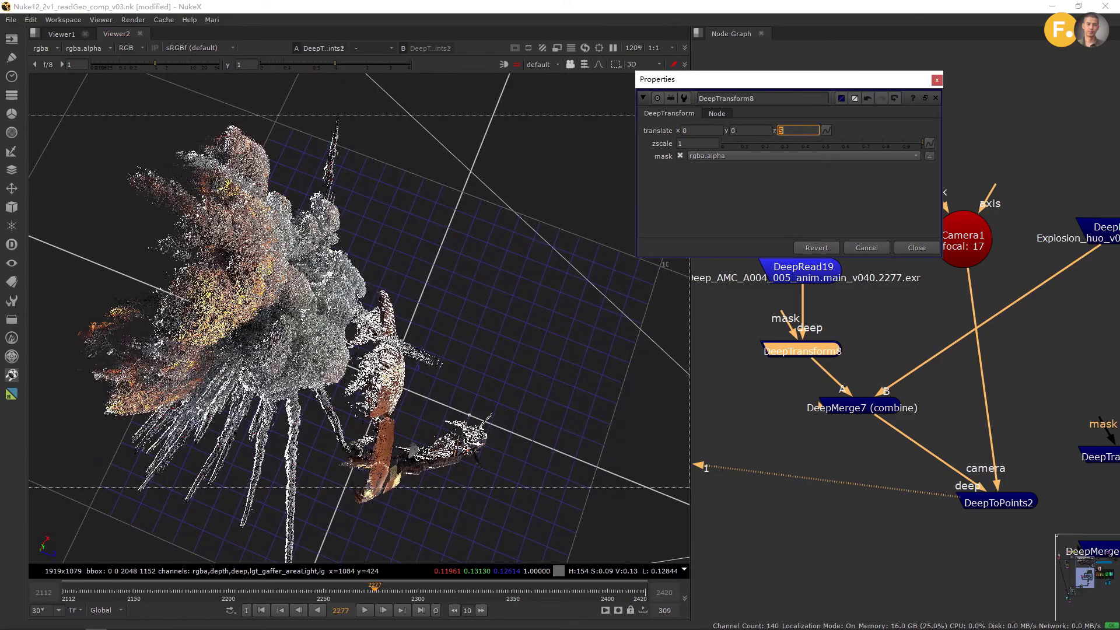
key(Up)
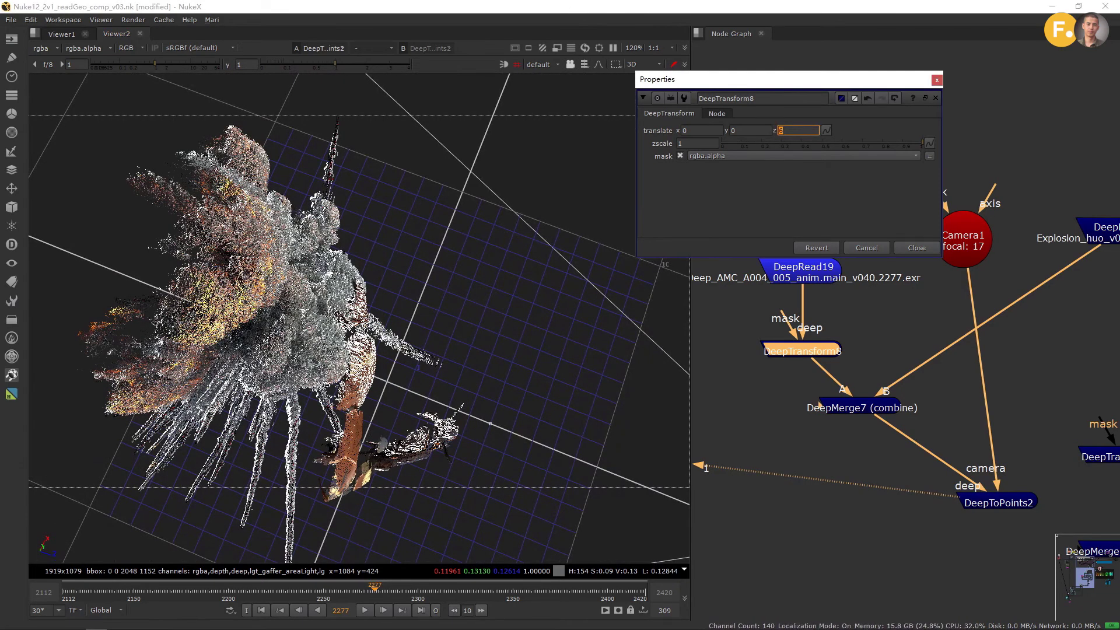
ctrl+drag(534, 344, 301, 265)
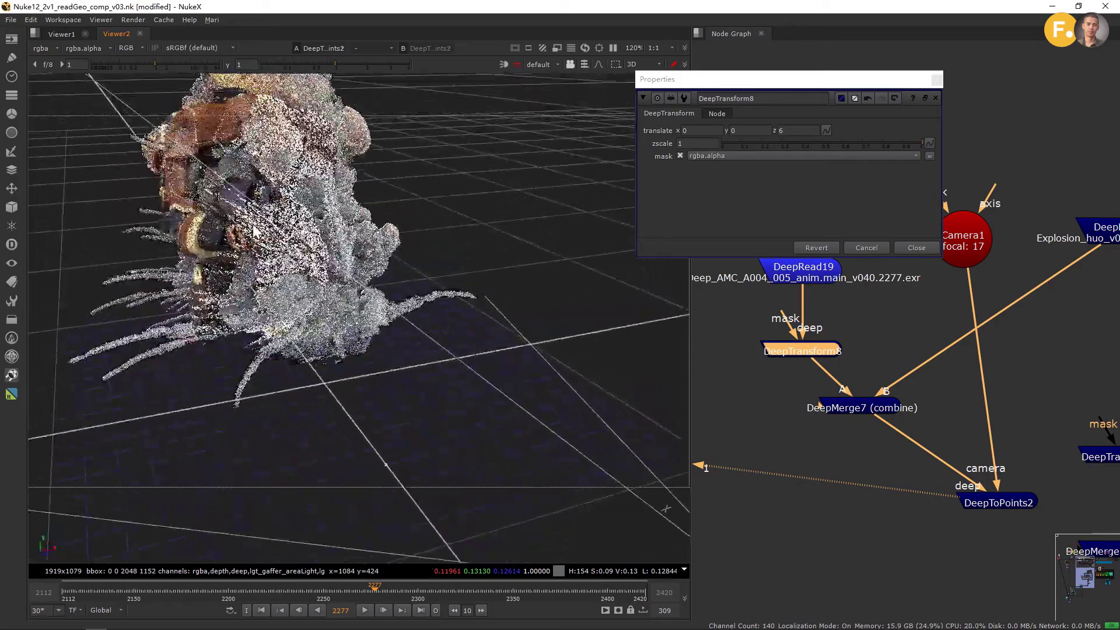
- Close the DeepTransform properties and show DeepMerge7 in the viewer to examine the smoke around the robot's head
click(925, 243)
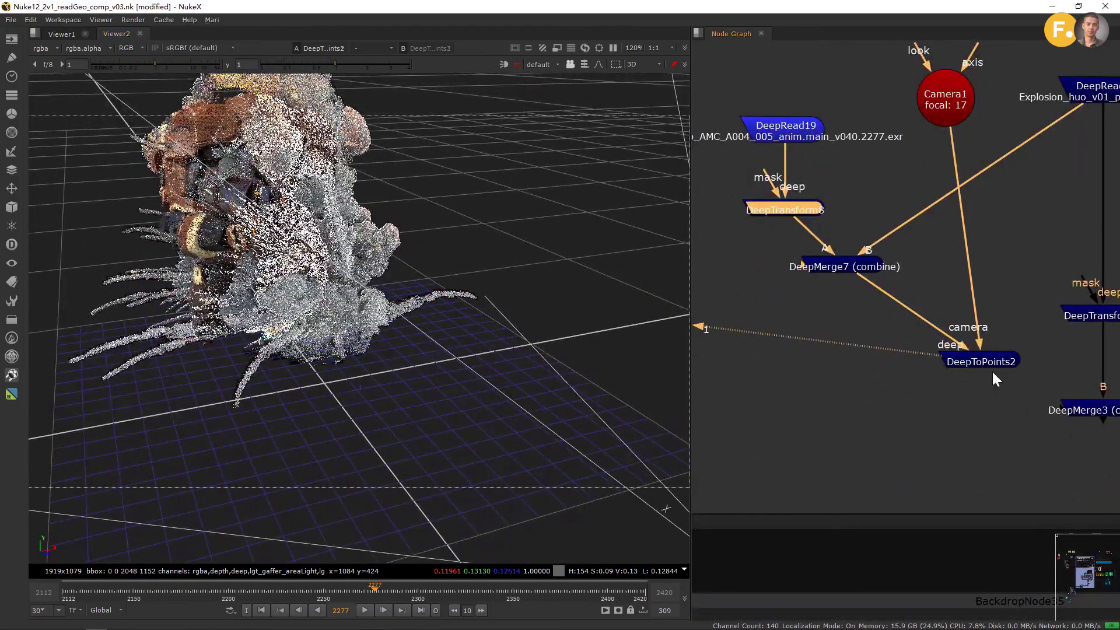
click(994, 361)
click(835, 266)
key(1)
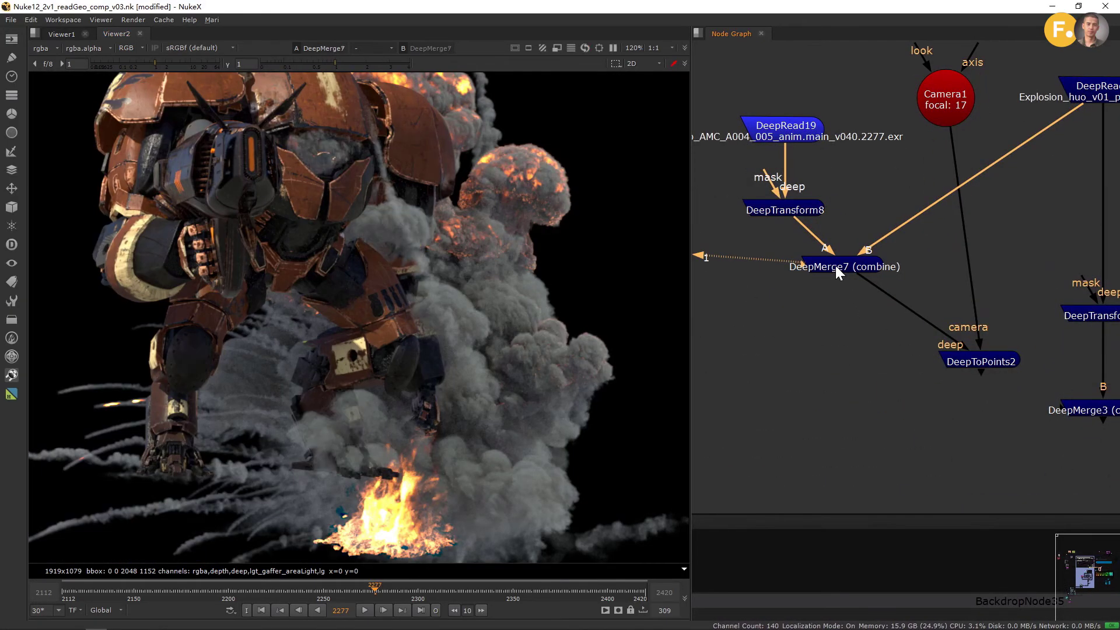
scroll(337, 377, up, 3)
middle_drag(393, 295, 425, 488)
middle_drag(432, 261, 453, 411)
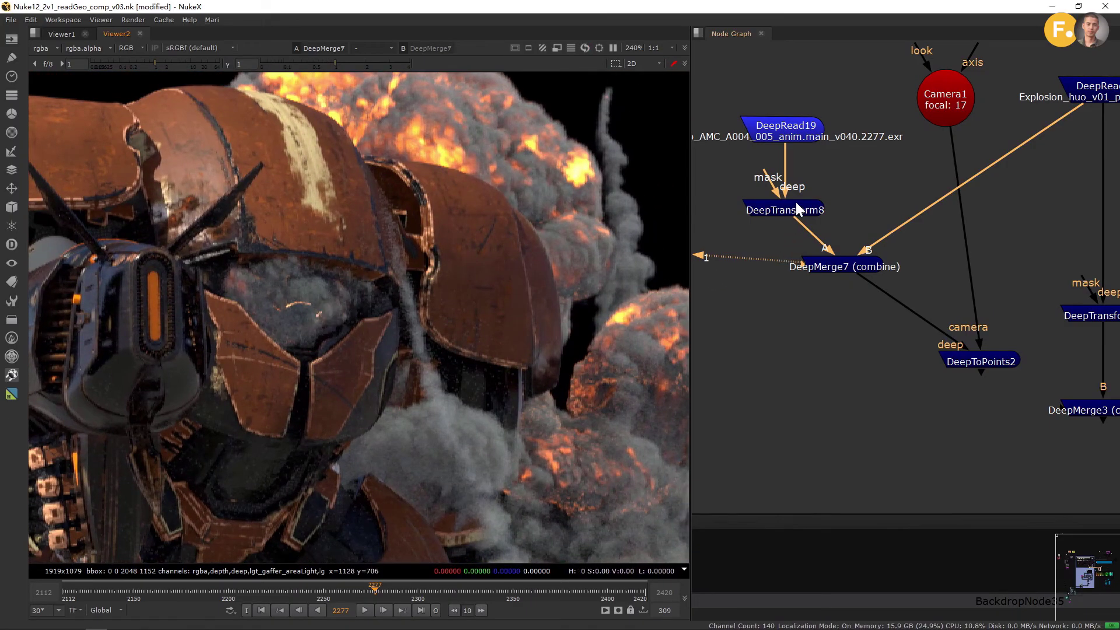
- Reopen the DeepTransform8 properties and raise translate z in 0.2 increments to 6.8
double_click(798, 209)
drag(834, 82, 864, 174)
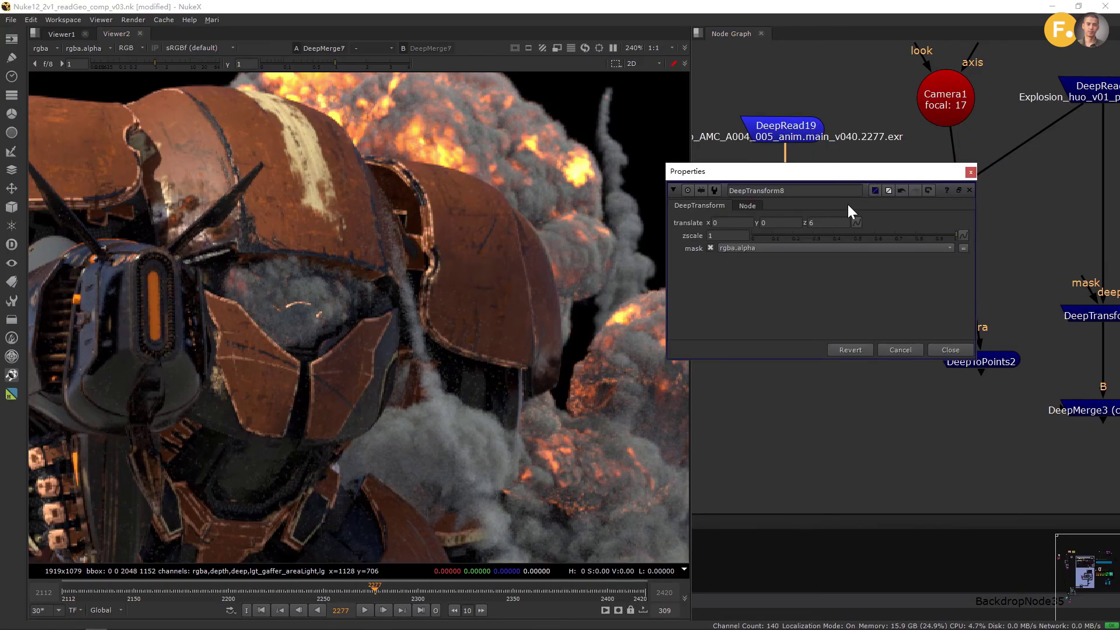
key(Up)
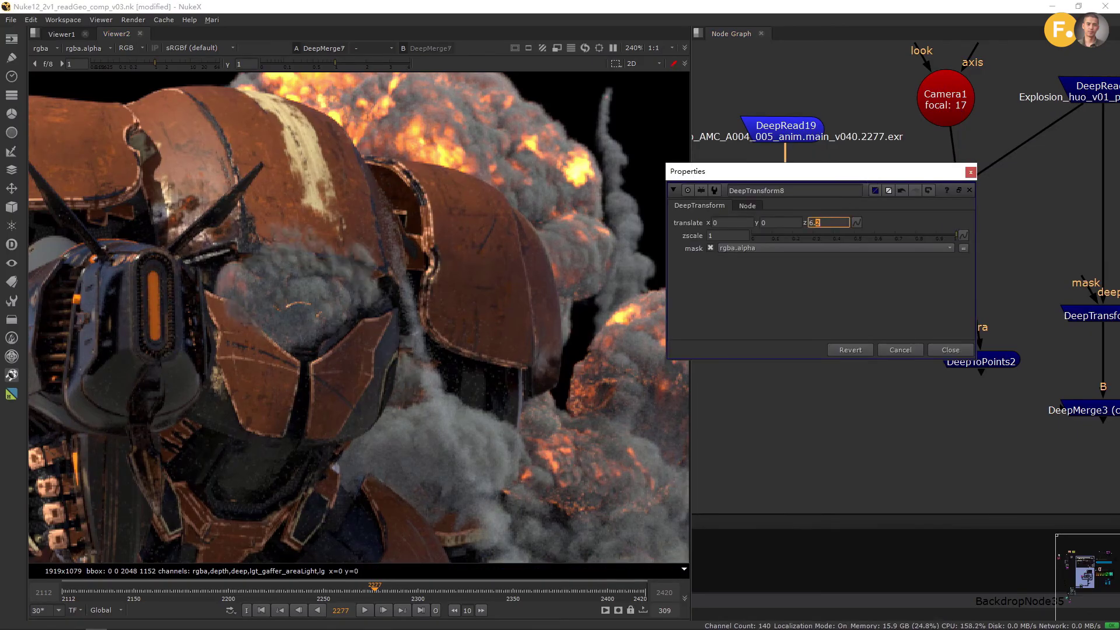
key(Up)
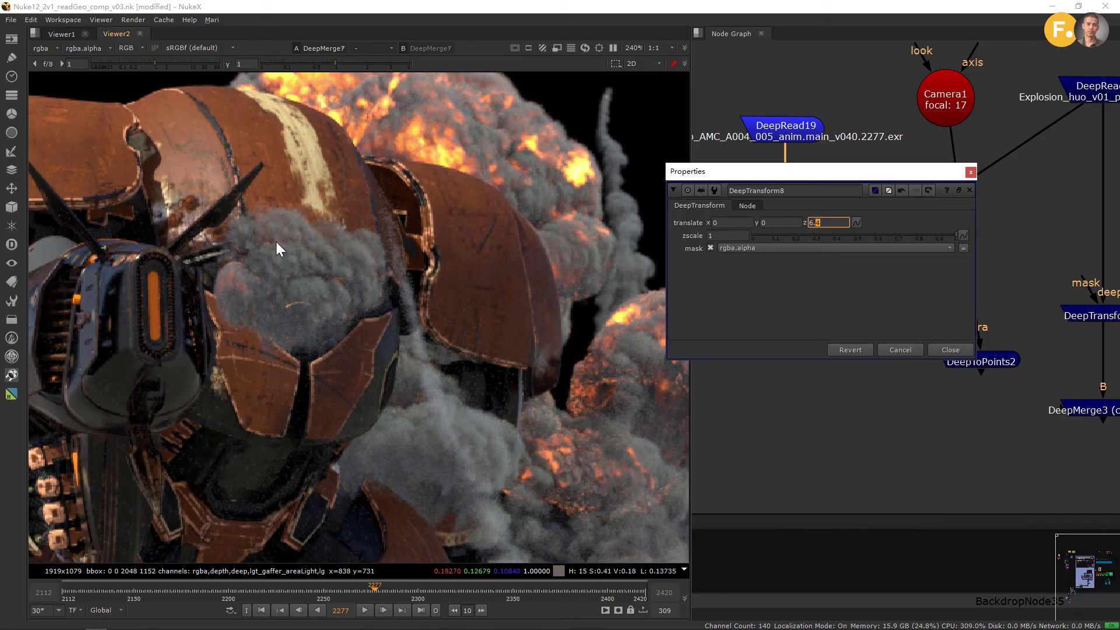
key(Up)
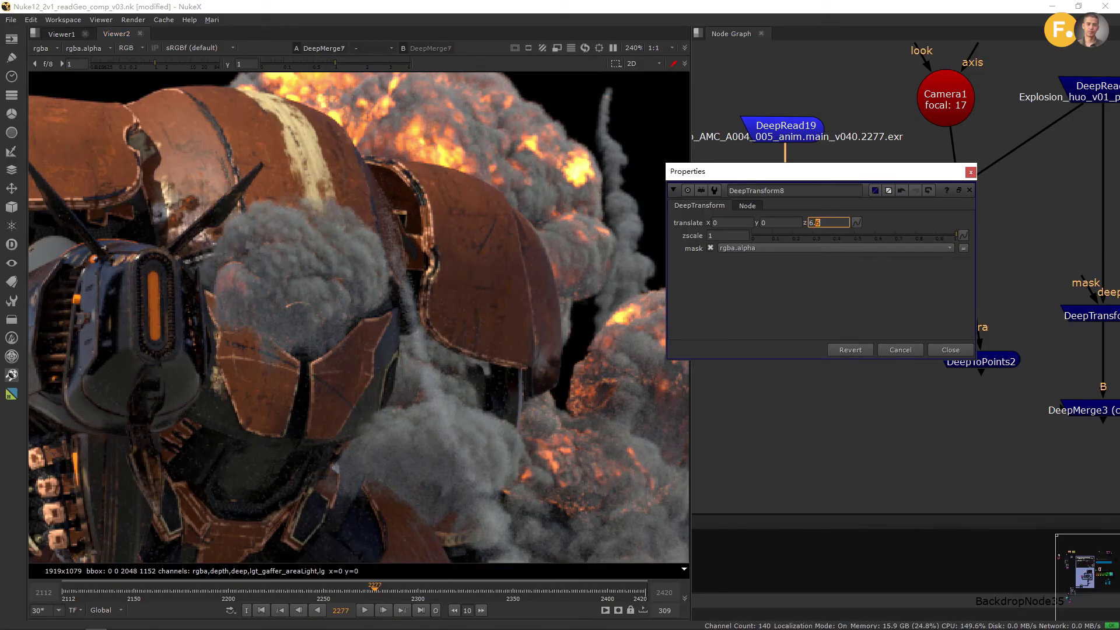
key(Up)
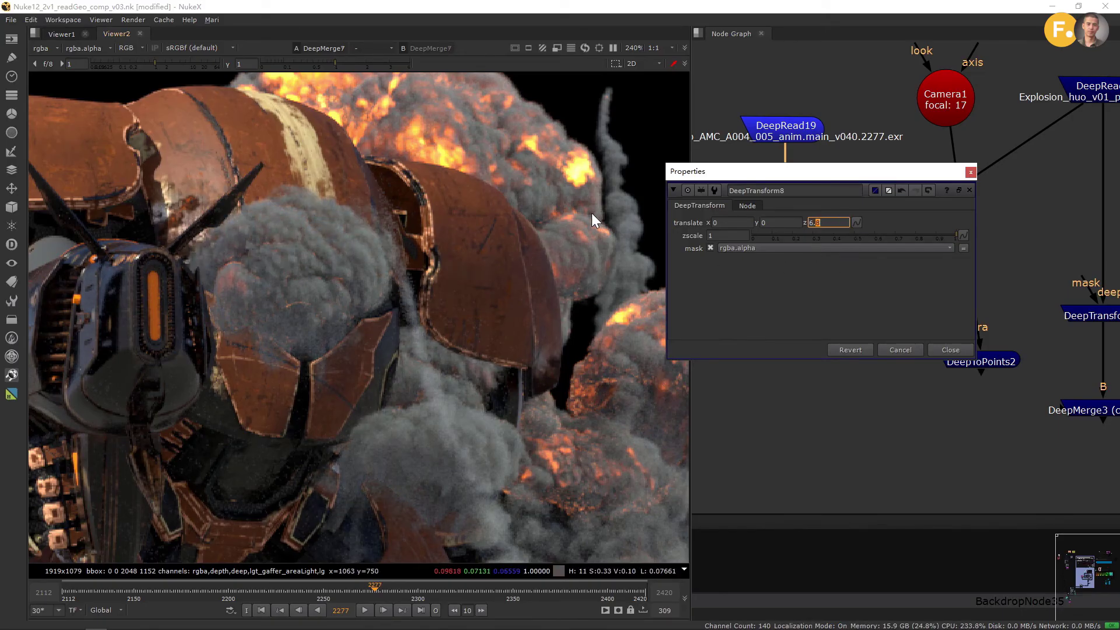
- Examine the smoke over the robot's face and raise DeepTransform8's translate z in 0.1 increments to 7.7
scroll(317, 252, up, 6)
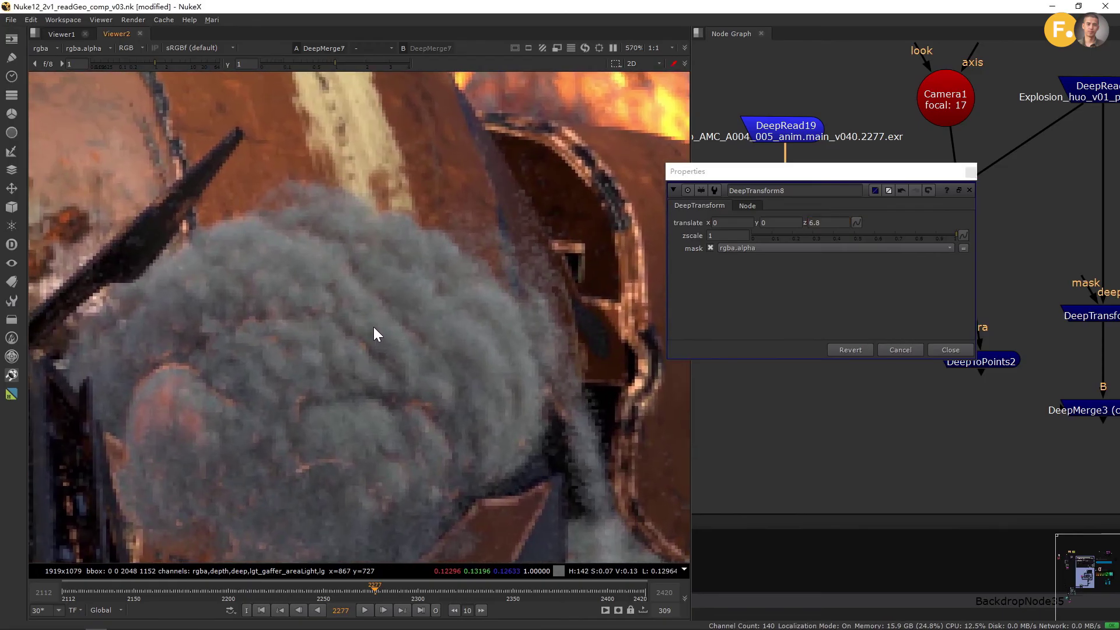
scroll(375, 334, down, 3)
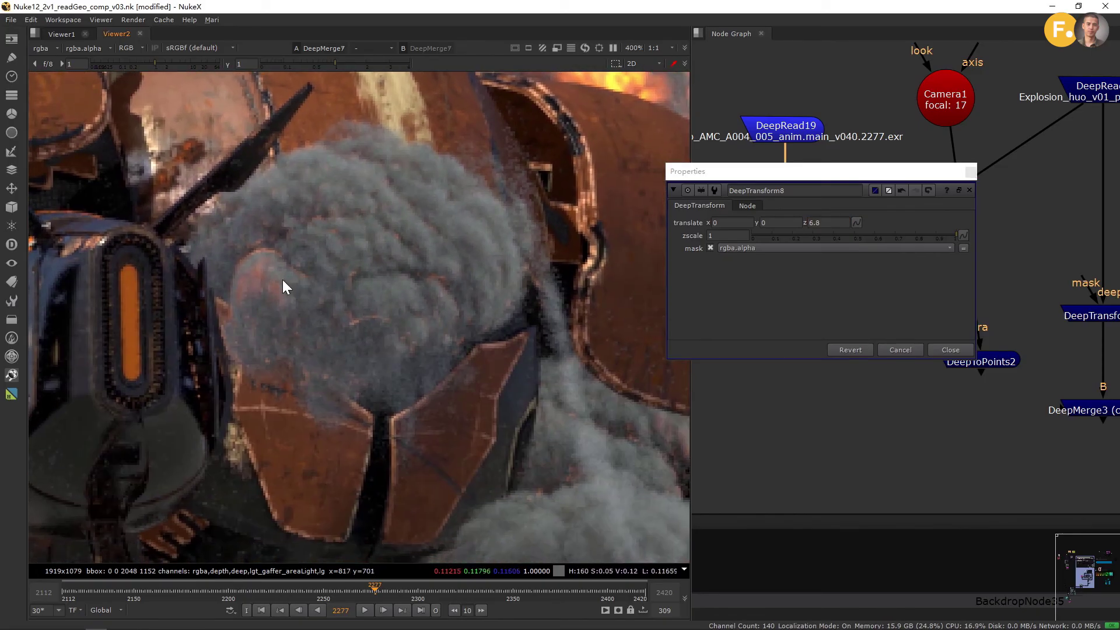
click(816, 222)
key(Up)
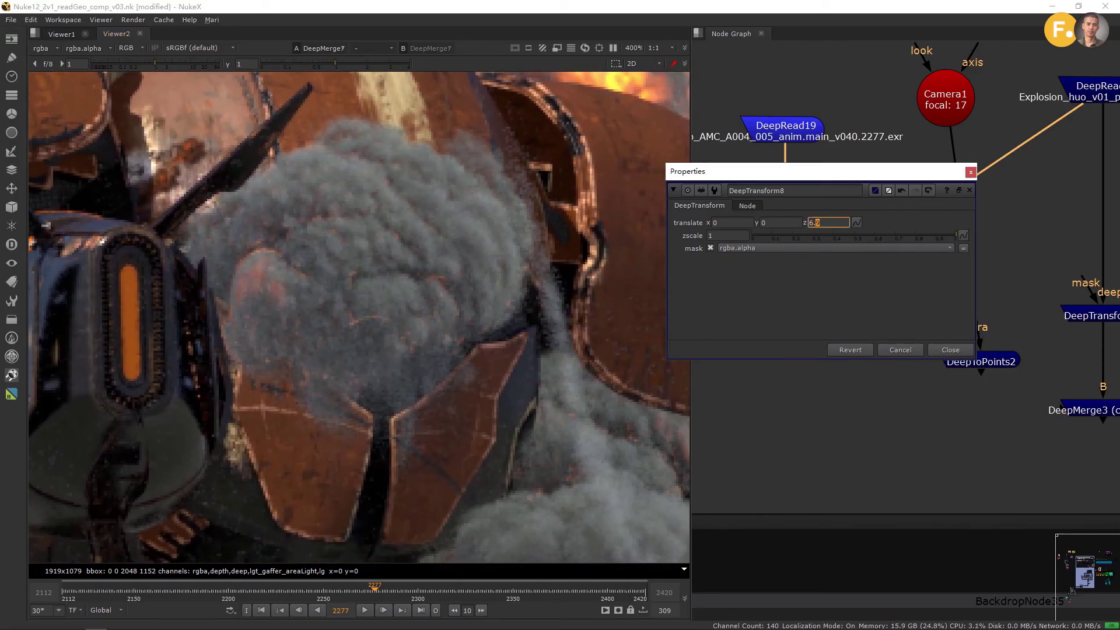
key(Up)
key(Up)
key(Up)
key(Up)
key(Up)
key(Up)
key(Up)
key(Up)
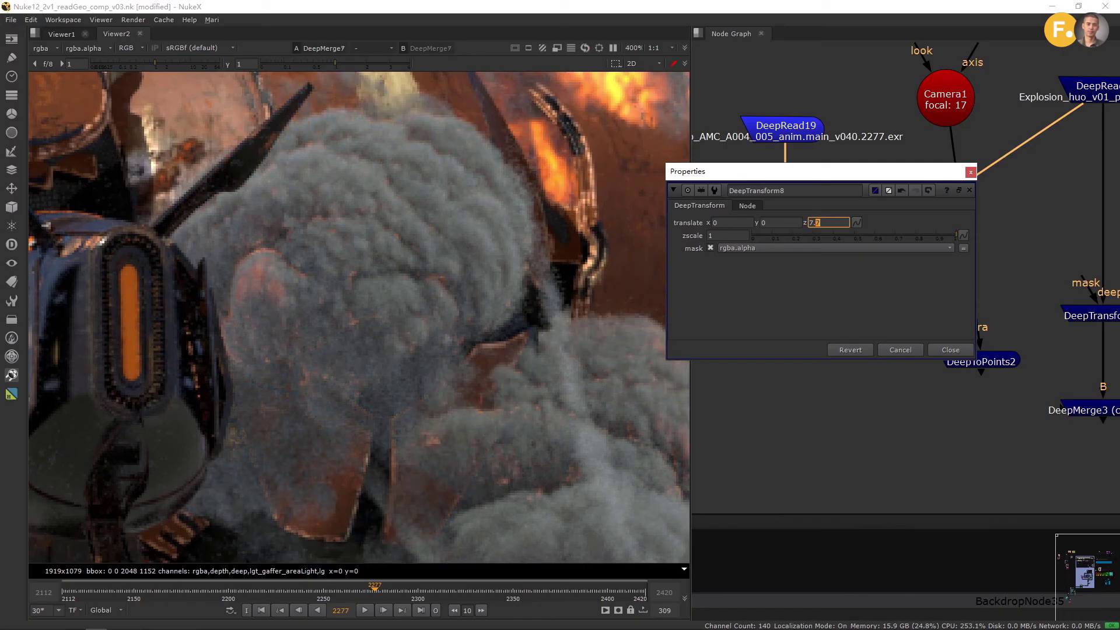
- Raise DeepTransform8's translate z in 0.1 increments to 11.3, checking how the explosion covers the robot
key(Up)
key(Up)
scroll(380, 307, down, 5)
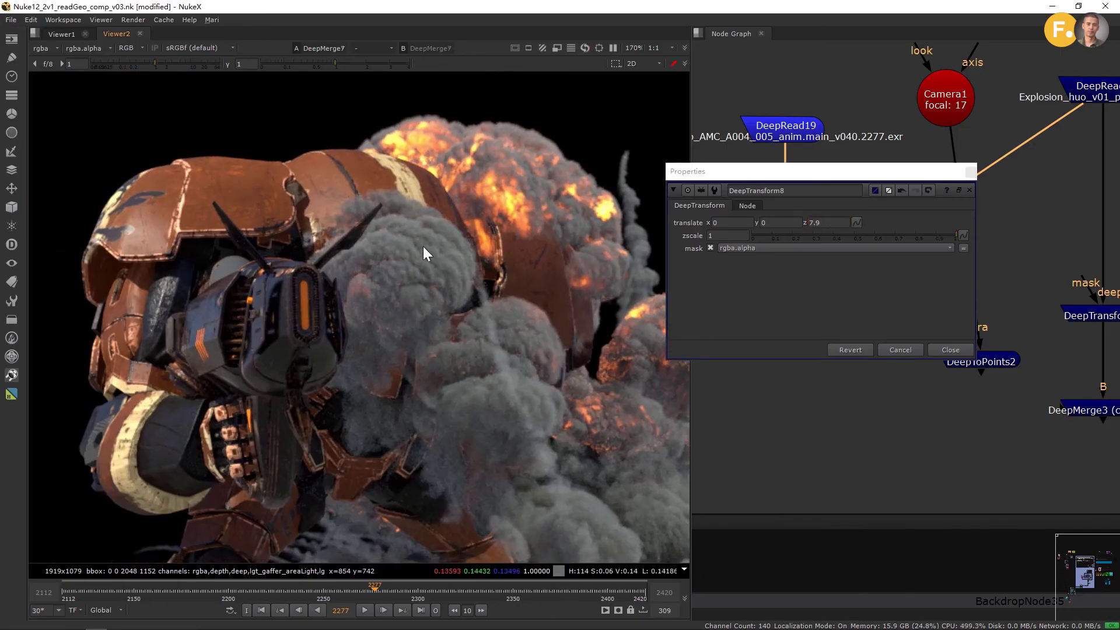
click(815, 223)
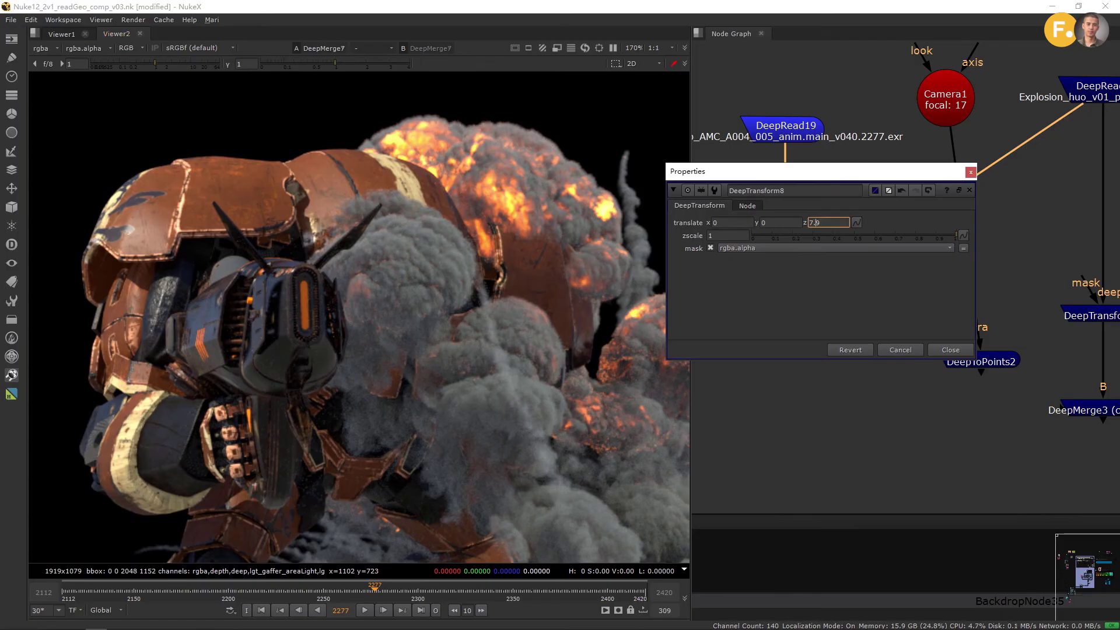
key(Up)
key(Up)
key(Up)
key(Up)
key(Up)
key(Up)
key(Up)
key(Up)
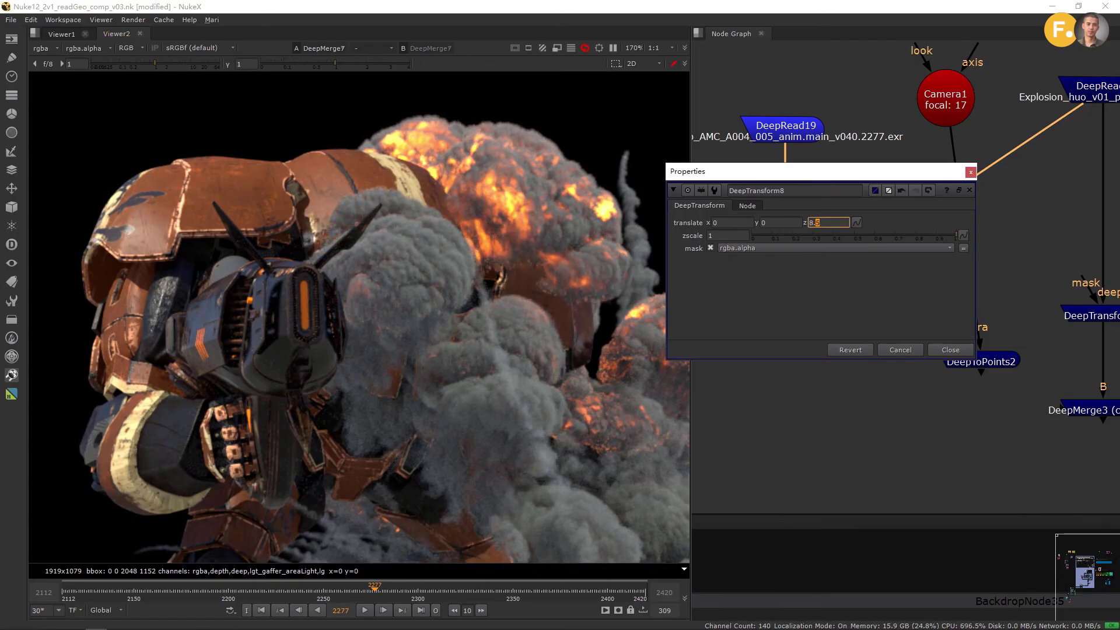
key(Up)
key(Up)
key(Up)
key(Up)
key(Up)
key(Up)
key(Up)
key(Up)
key(Up)
key(Up)
key(Up)
key(Up)
key(Up)
key(Up)
key(Up)
key(Up)
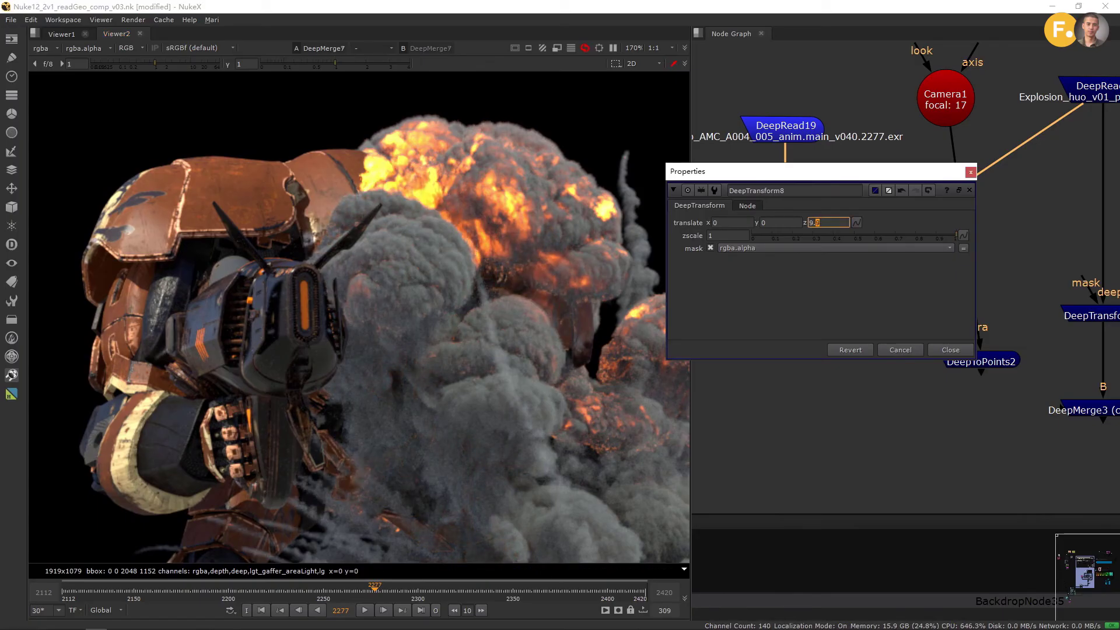
key(Up)
key(Up)
key(Up)
key(Up)
key(Up)
key(Up)
key(Up)
key(Up)
key(Up)
key(Up)
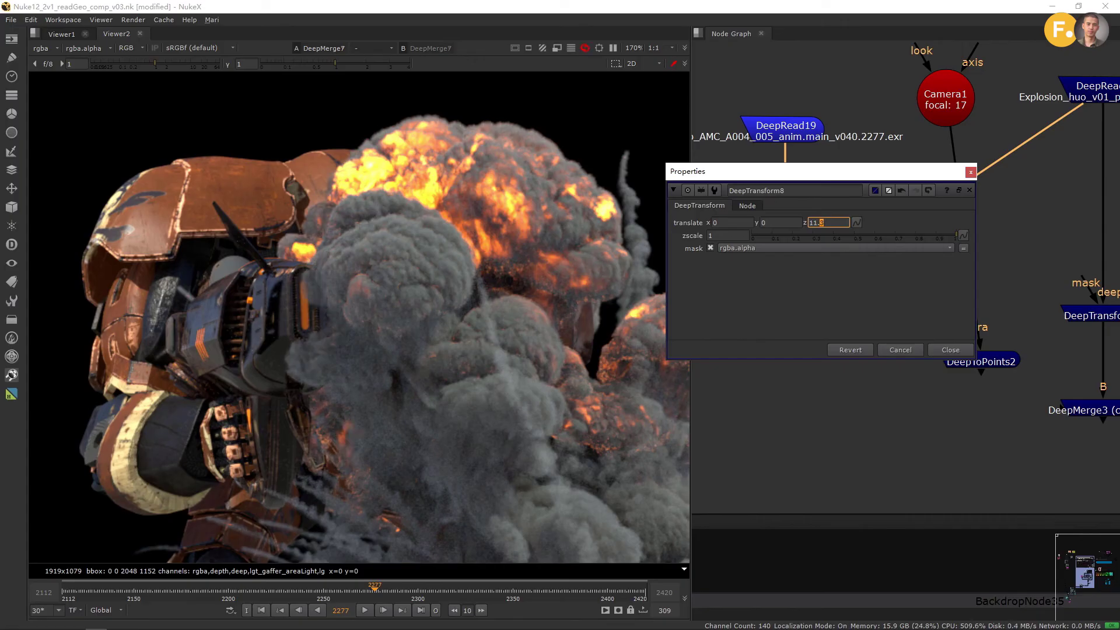
- Raise DeepTransform8's translate z to 13.2, examine the smoke trails around the robot, and close the node's properties
scroll(257, 365, up, 5)
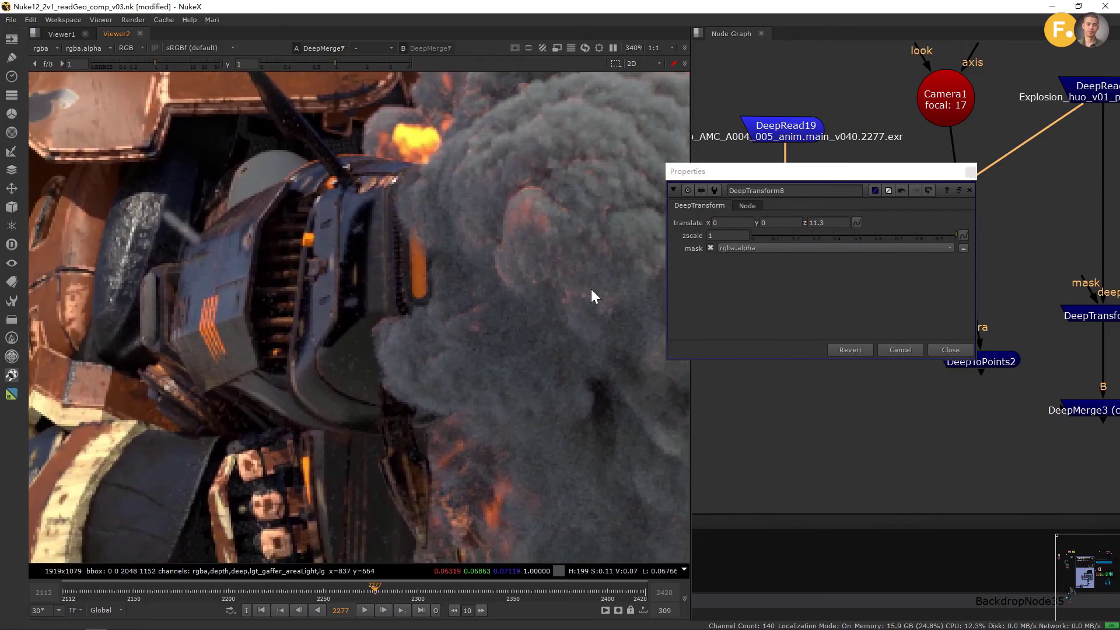
click(826, 223)
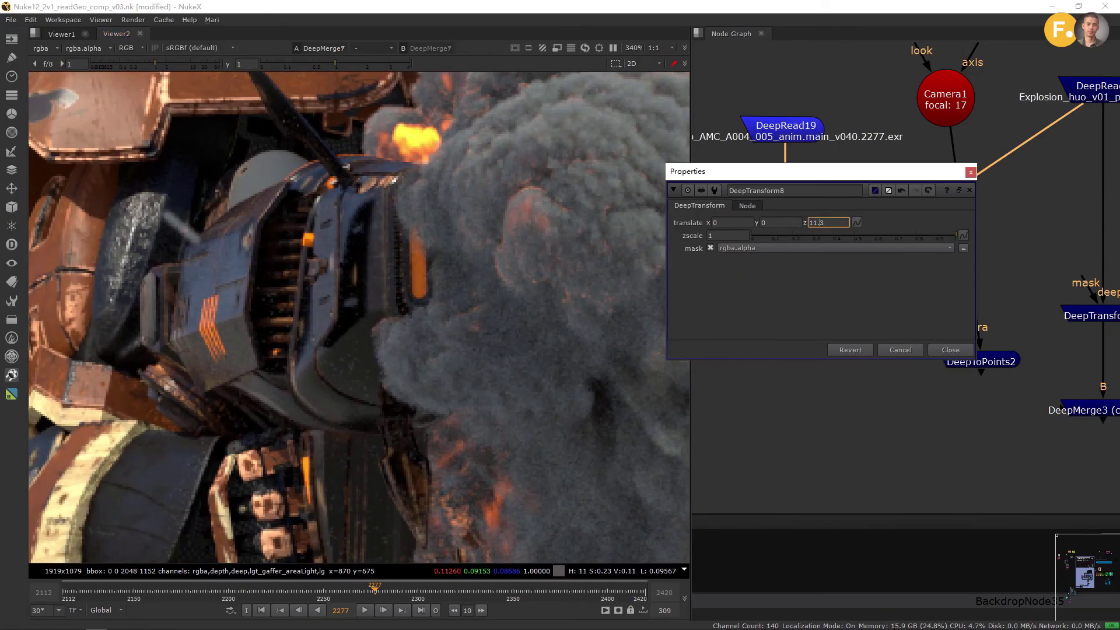
key(Up)
key(Up)
key(Up)
key(Up)
key(Up)
key(Up)
key(Up)
key(Up)
key(Up)
key(Up)
key(Up)
key(Up)
key(Up)
key(Up)
key(Up)
key(Up)
key(Up)
key(Up)
key(Up)
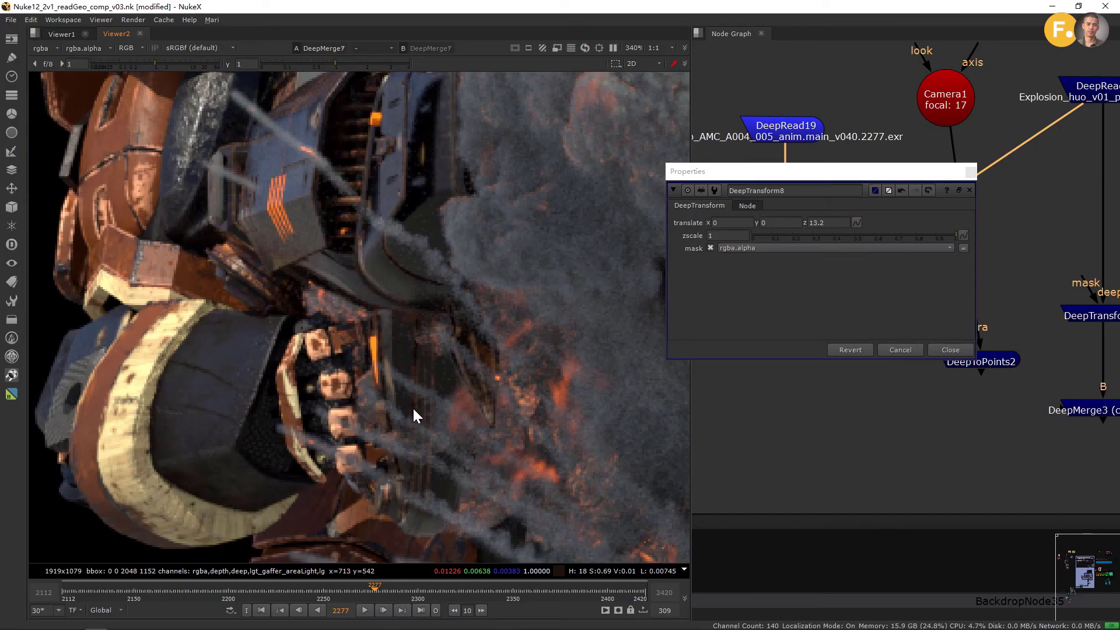
scroll(414, 409, down, 8)
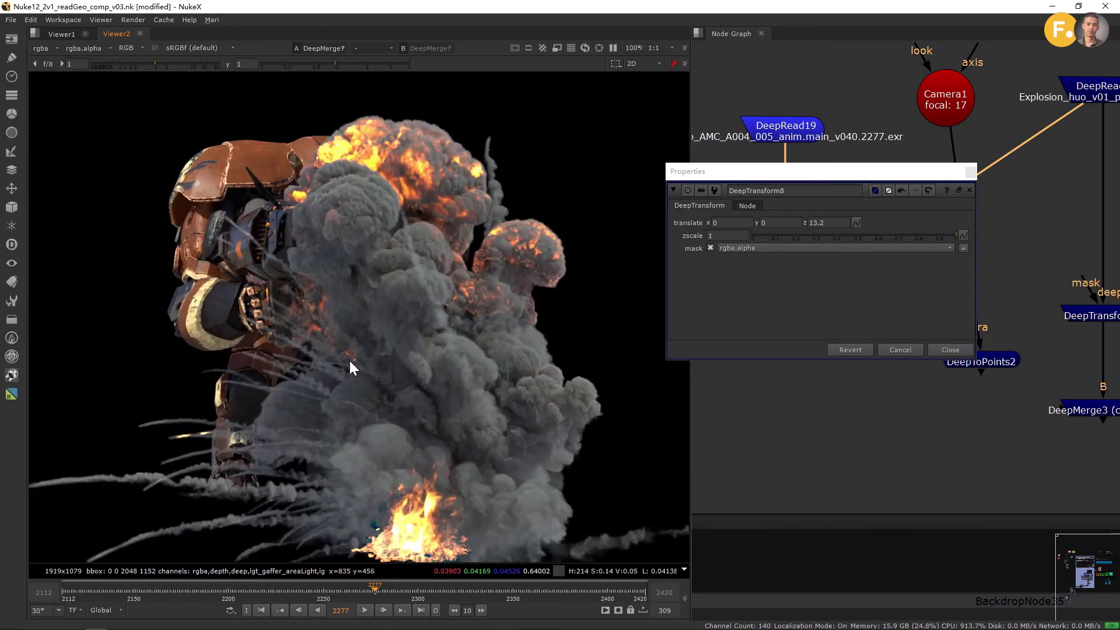
scroll(350, 367, up, 1)
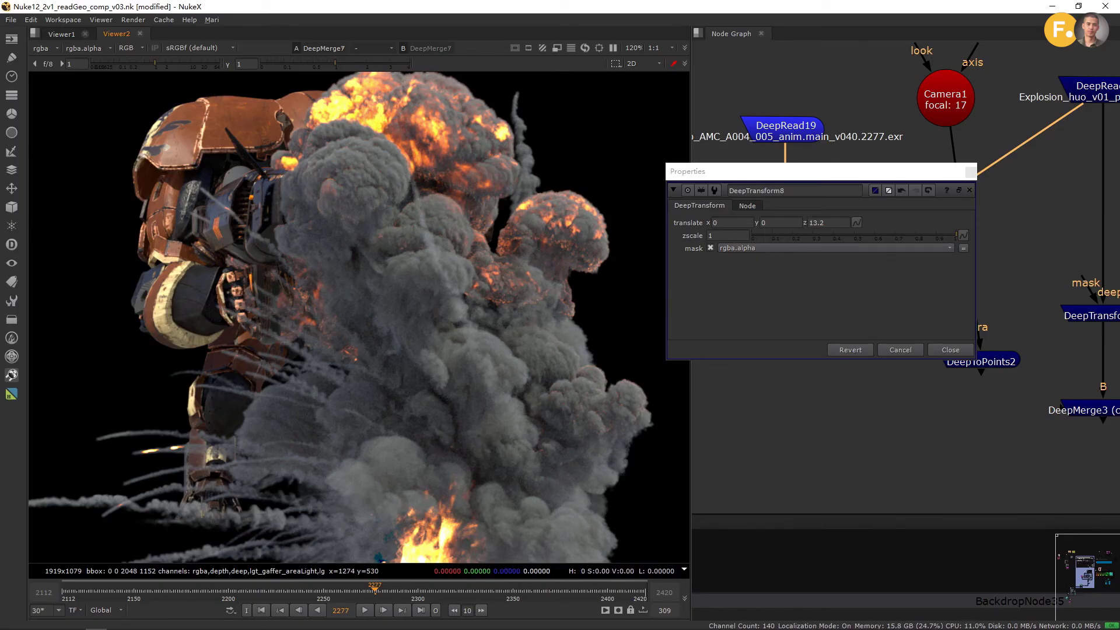
scroll(250, 243, up, 5)
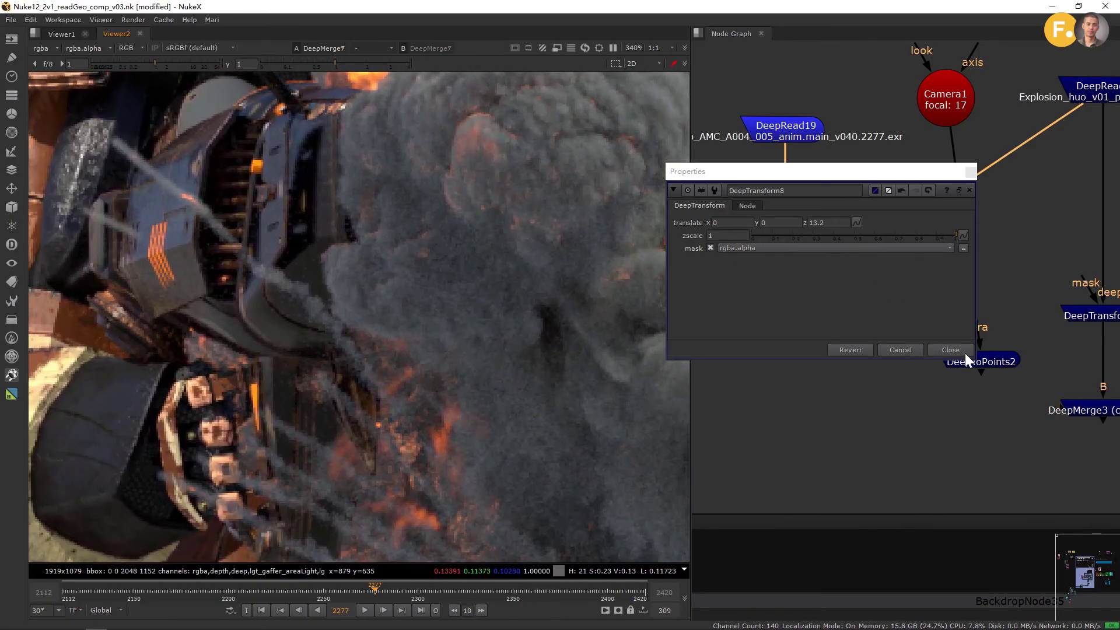
click(964, 349)
- View the deep_array.exr, deep_dof.exr and deep_fur.exr DeepRead nodes one after another in the viewer
scroll(912, 286, down, 5)
scroll(821, 314, up, 3)
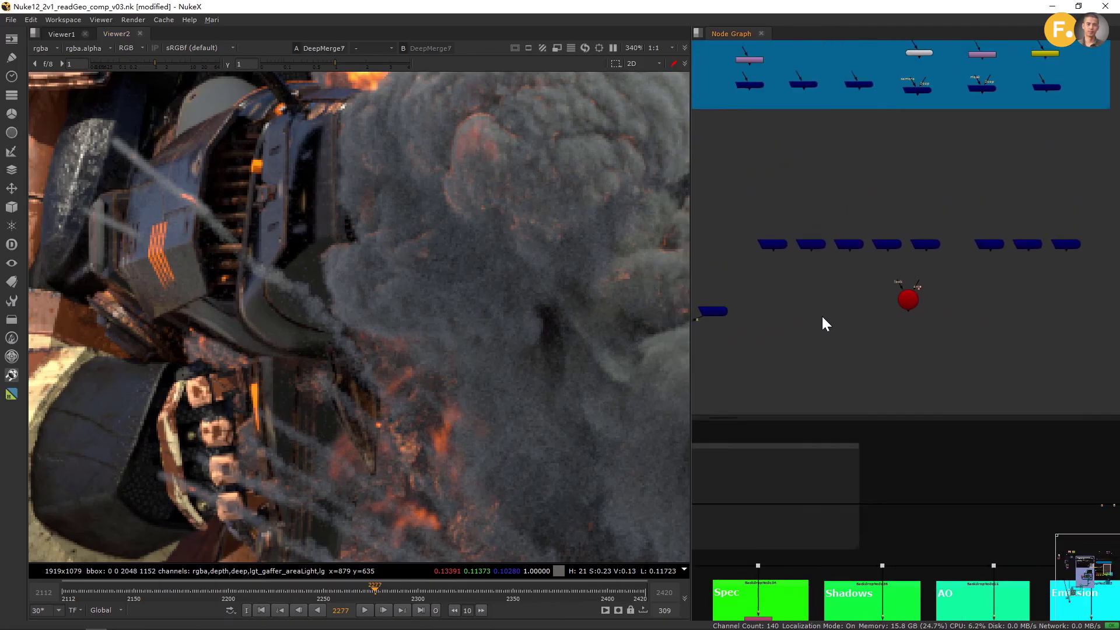
scroll(900, 325, up, 5)
click(863, 286)
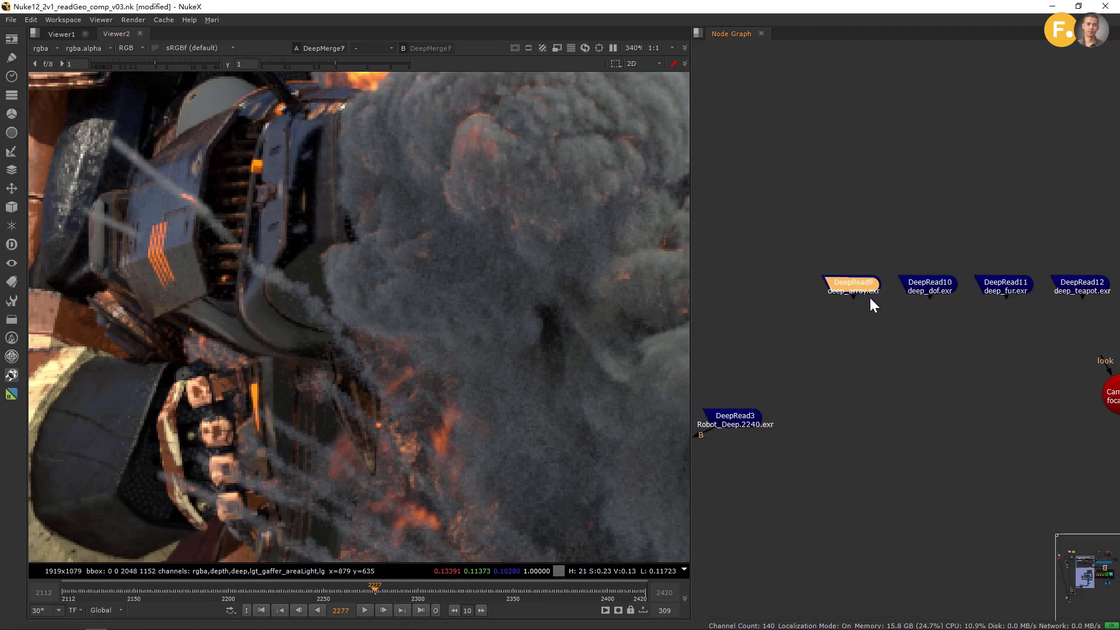
key(1)
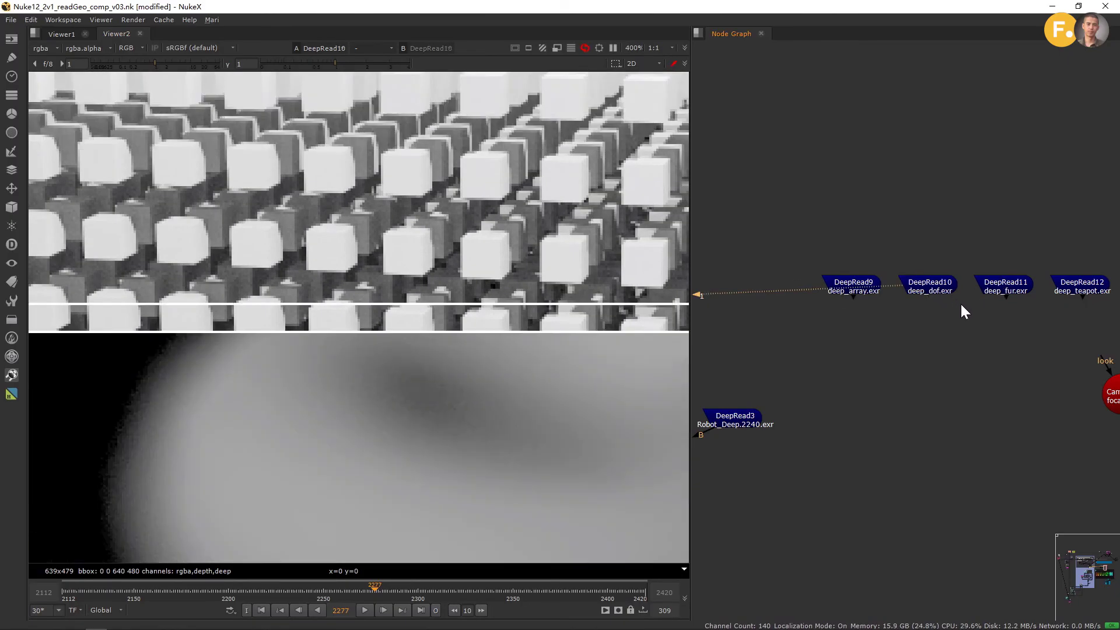
scroll(502, 302, down, 3)
click(1020, 285)
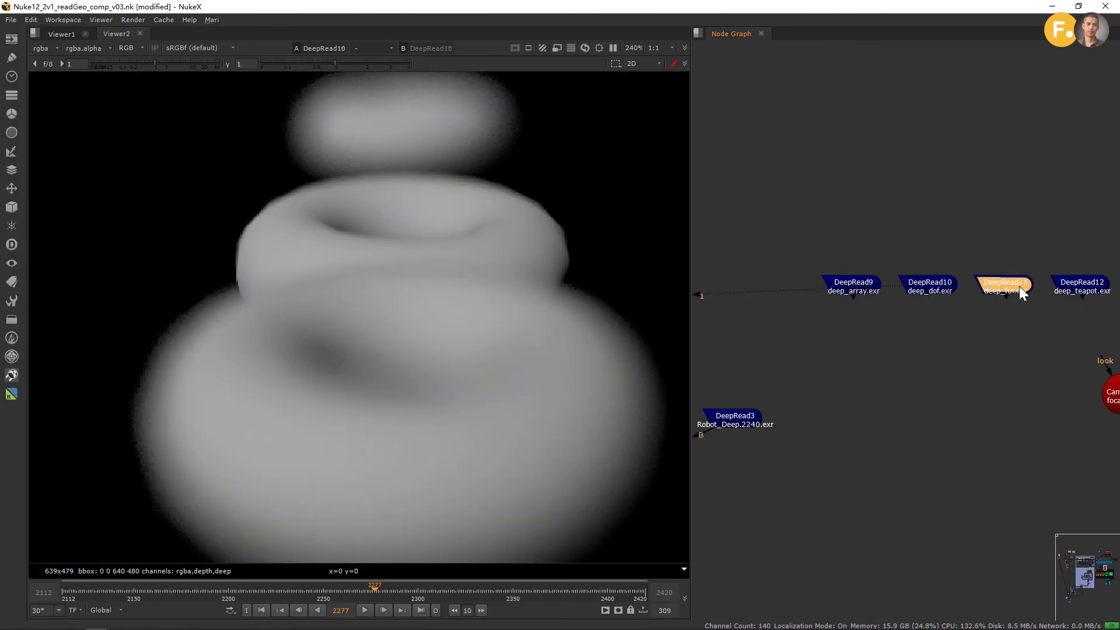
key(1)
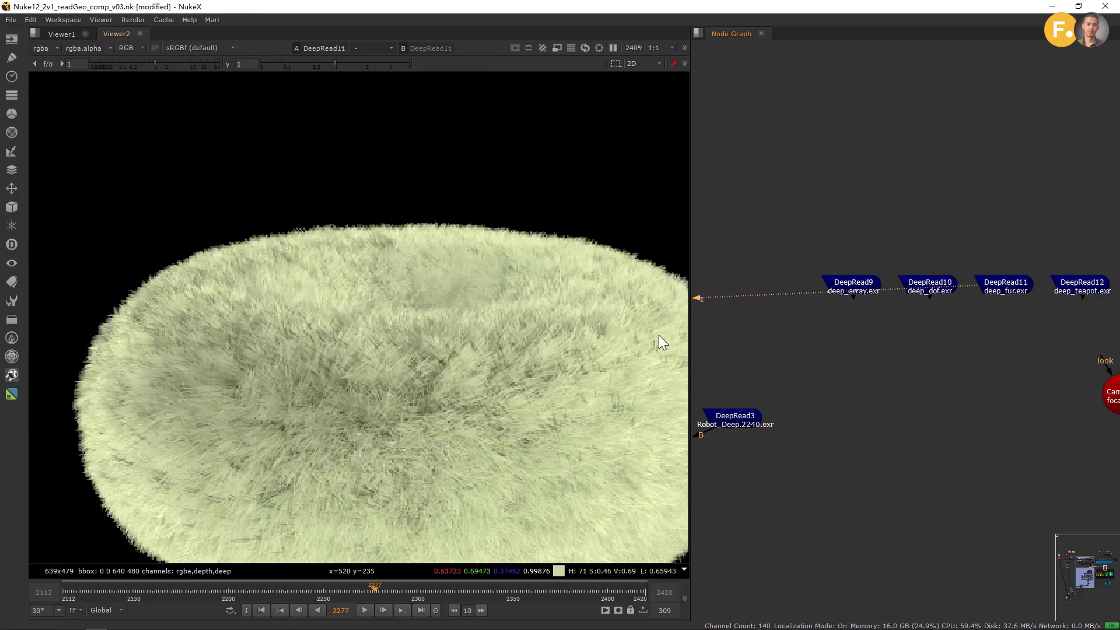
scroll(527, 317, down, 2)
- Move the deep_fur.exr DeepRead node across the node graph and place it beside DeepRead19, the robot render
drag(994, 286, 911, 227)
drag(860, 176, 807, 154)
scroll(821, 248, down, 3)
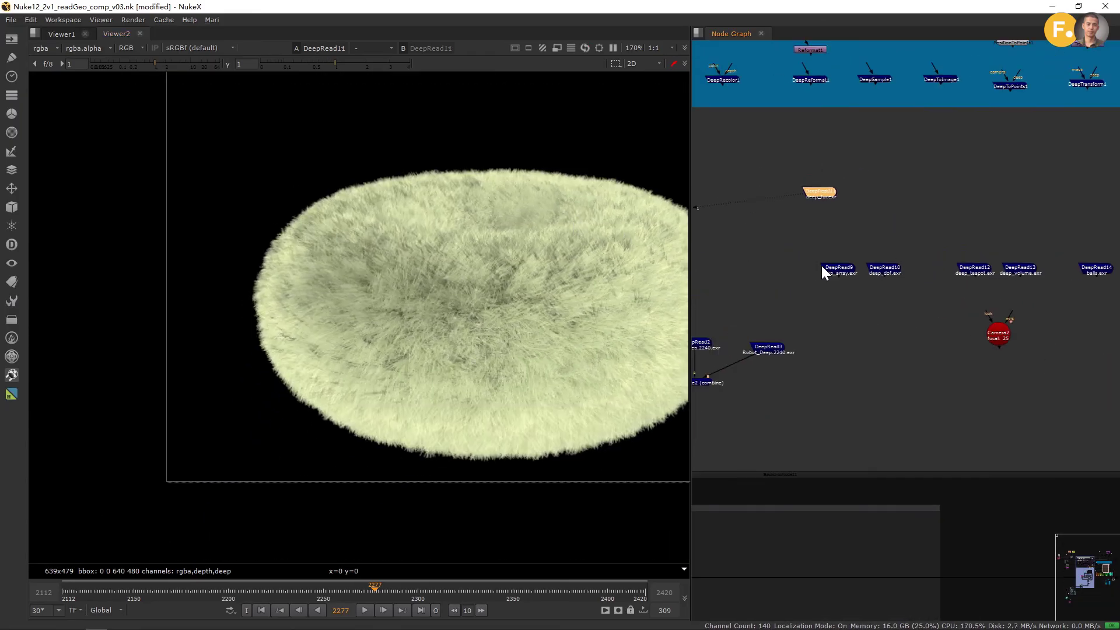
middle_drag(821, 265, 1074, 321)
drag(1069, 256, 748, 273)
middle_drag(736, 275, 961, 202)
drag(961, 203, 906, 222)
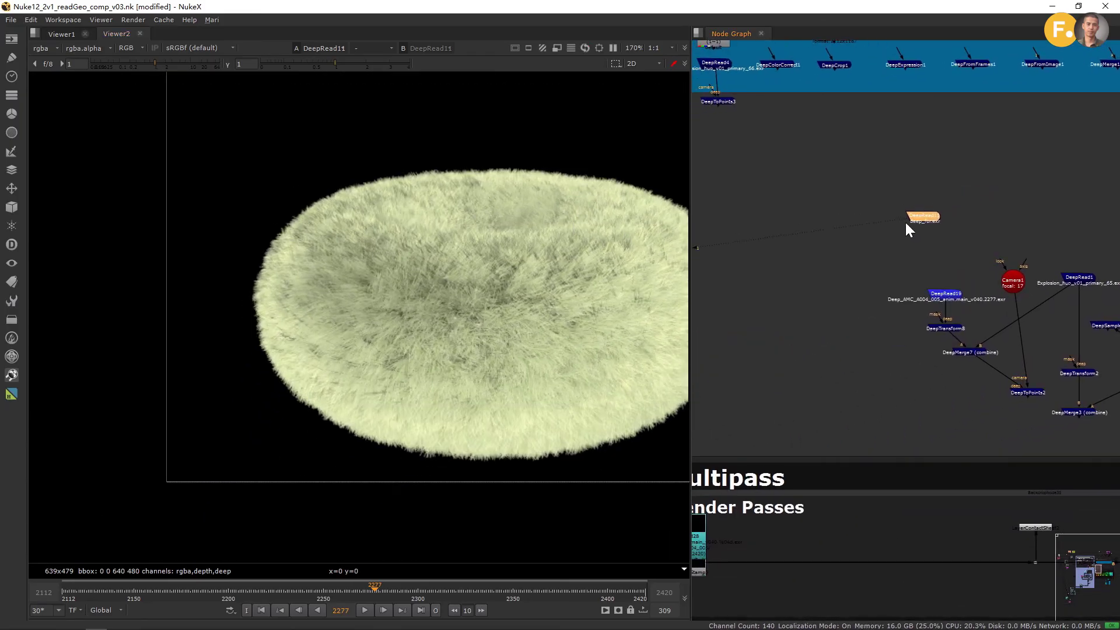
scroll(910, 289, up, 5)
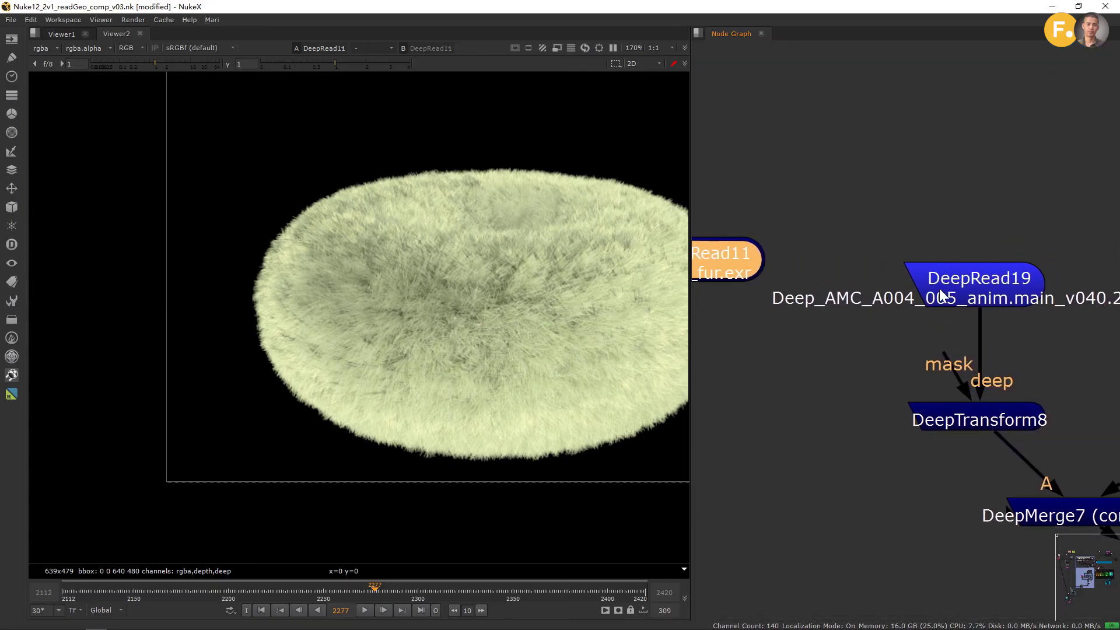
drag(939, 288, 887, 257)
middle_drag(894, 280, 1045, 282)
drag(842, 259, 735, 259)
drag(1045, 259, 972, 267)
- Duplicate DeepMerge7 and connect the copy's A input to the deep_fur.exr node and B input to DeepRead19
scroll(941, 271, down, 3)
scroll(903, 279, down, 2)
click(980, 385)
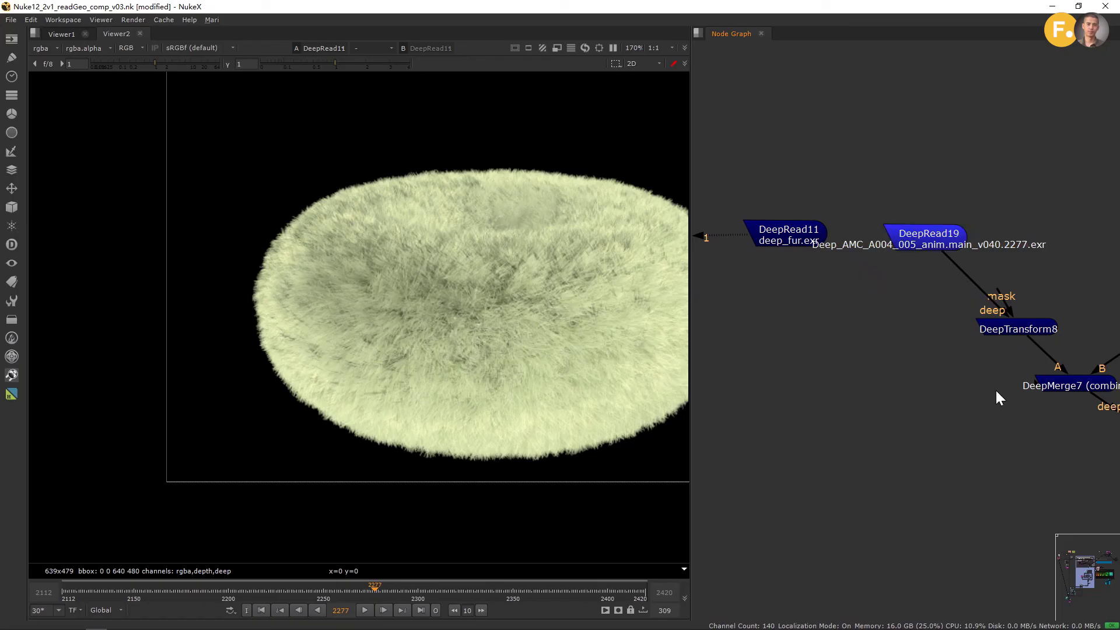
click(1078, 391)
key(ctrl+c)
key(ctrl+v)
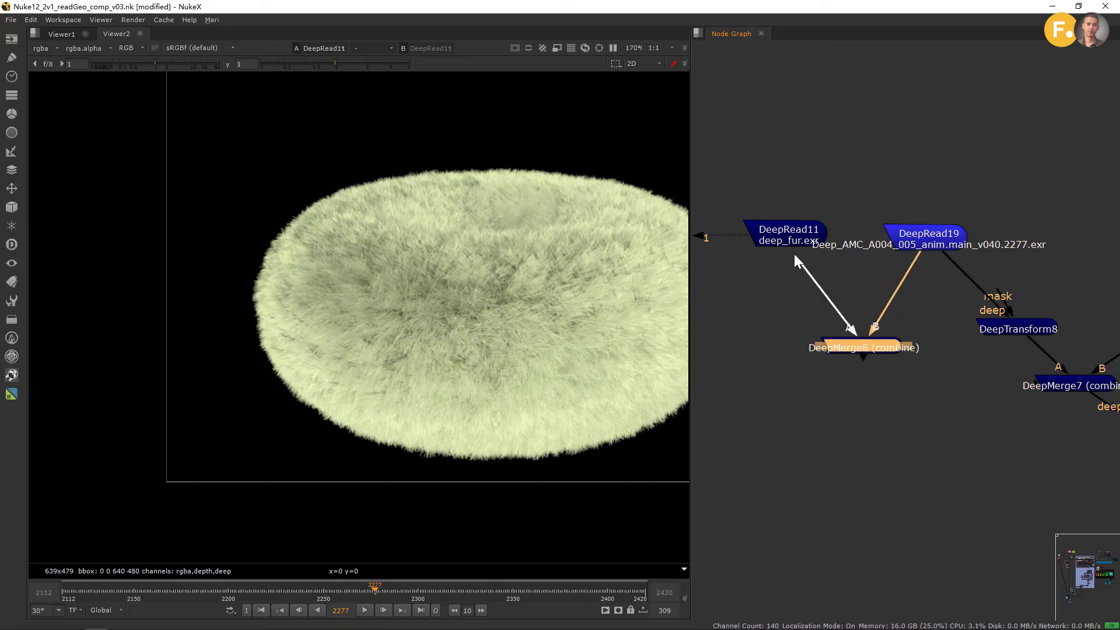
drag(793, 254, 790, 242)
drag(856, 354, 853, 392)
- Compare the frame format of the fur render with that of DeepRead19 in the viewer
scroll(466, 273, down, 3)
middle_drag(465, 271, 357, 307)
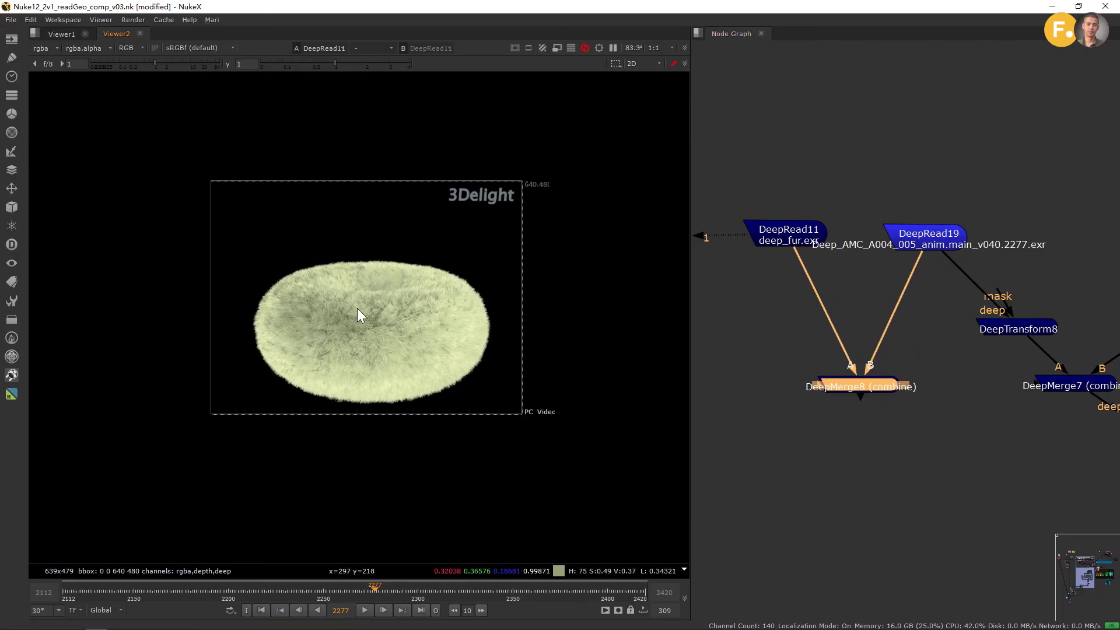
scroll(503, 192, up, 3)
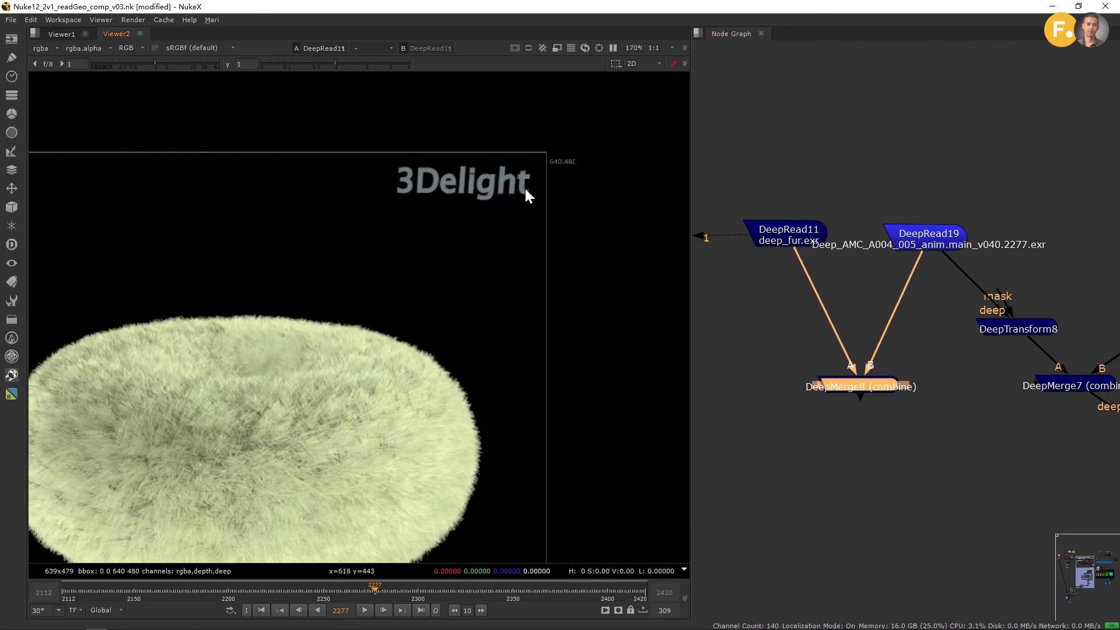
click(923, 237)
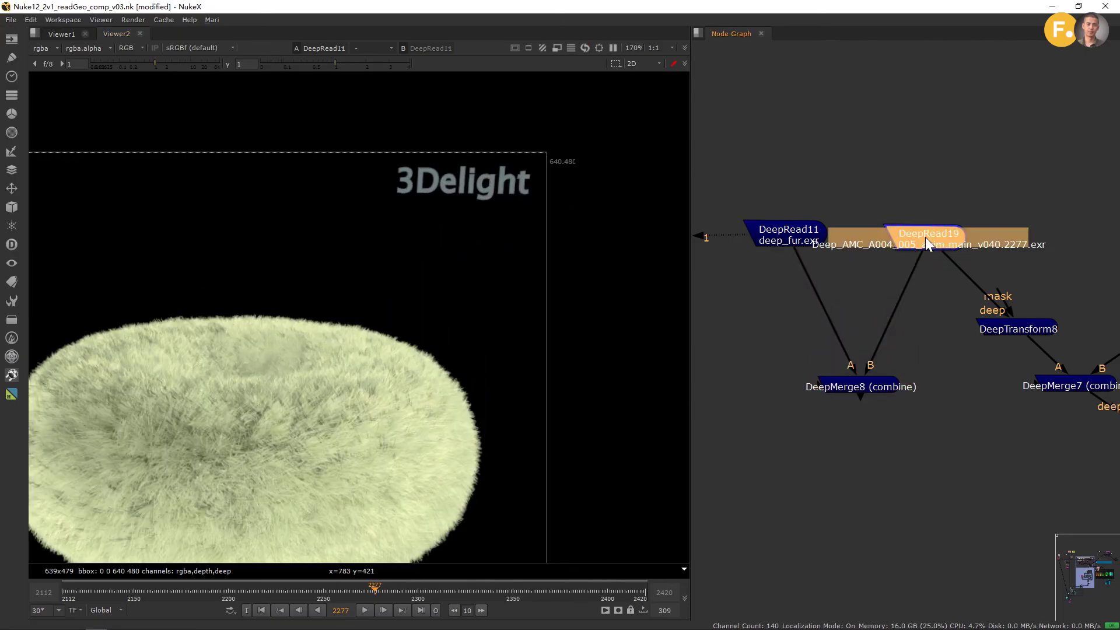
key(1)
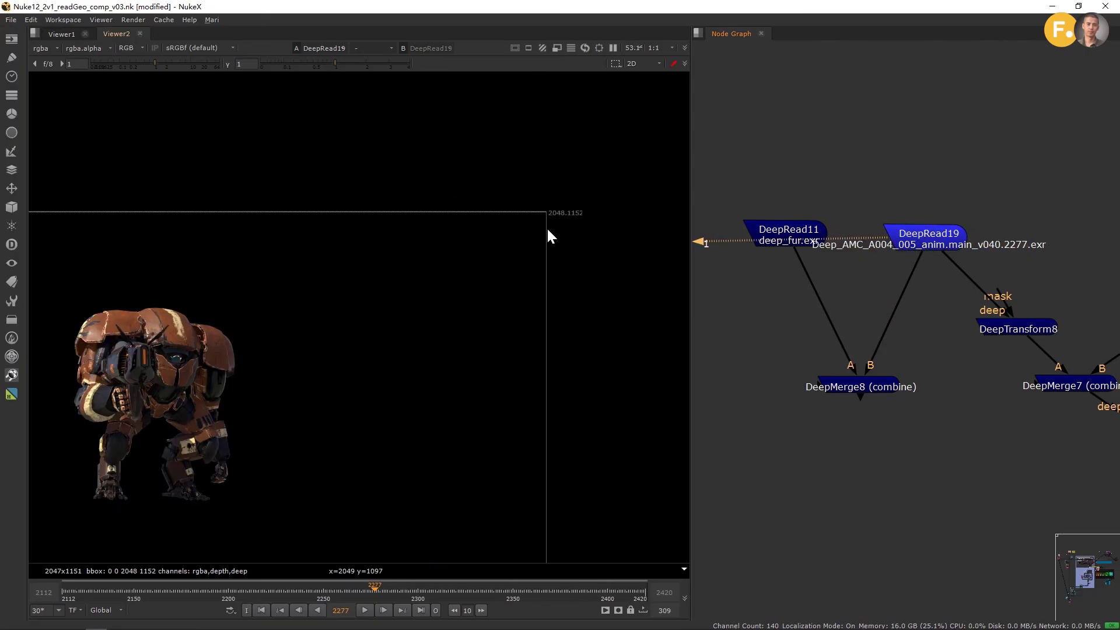
- Make room around the deep_fur.exr node and add a DeepReformat between it and the new DeepMerge
middle_drag(838, 211, 969, 170)
drag(922, 192, 882, 219)
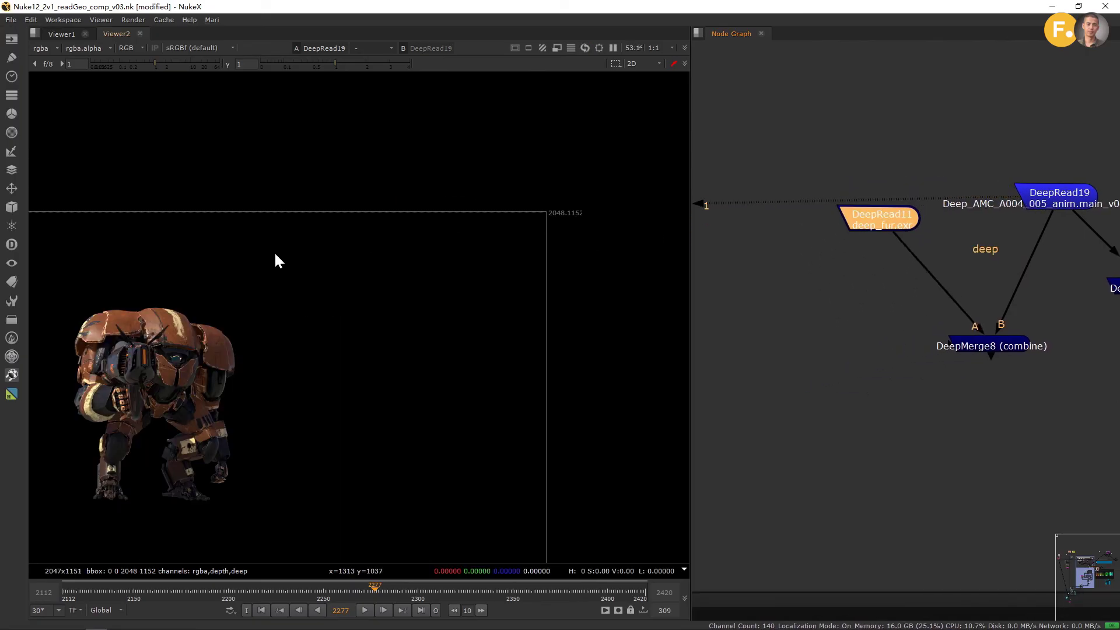
click(12, 246)
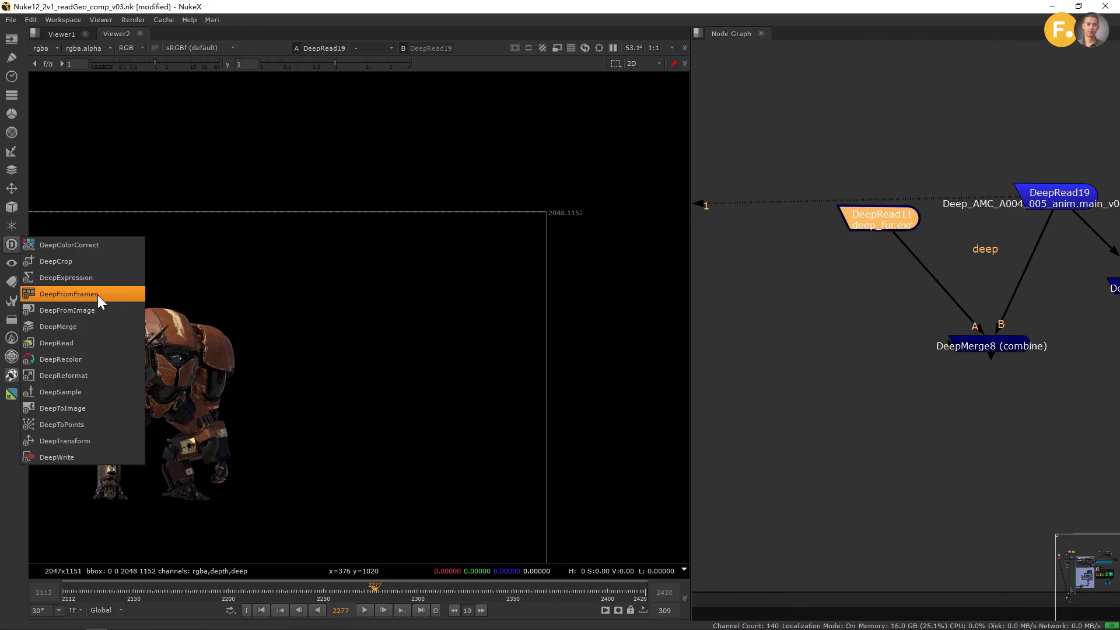
click(87, 376)
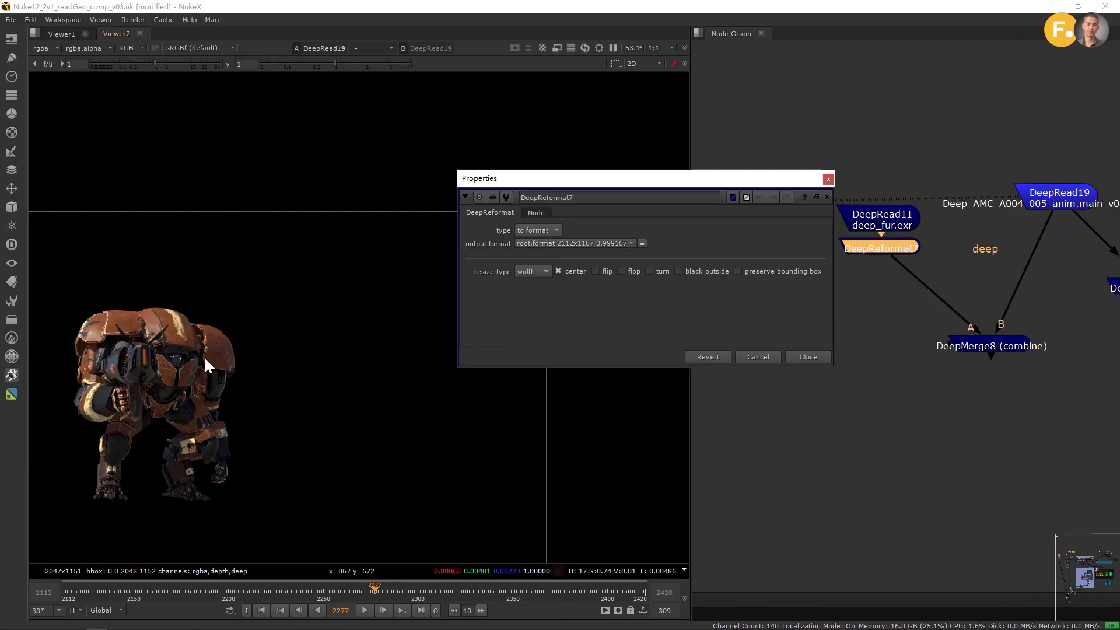
- Check DeepRead19's format, set the DeepReformat's output format to AMC_2K 2048x1152, and close the properties
double_click(1059, 196)
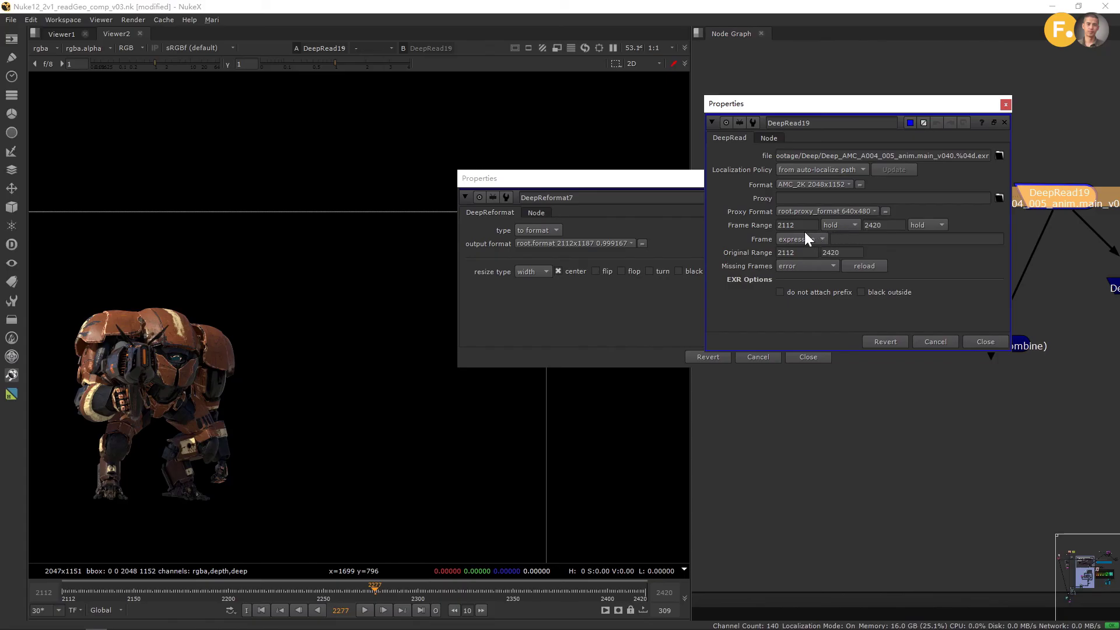
click(977, 339)
click(584, 242)
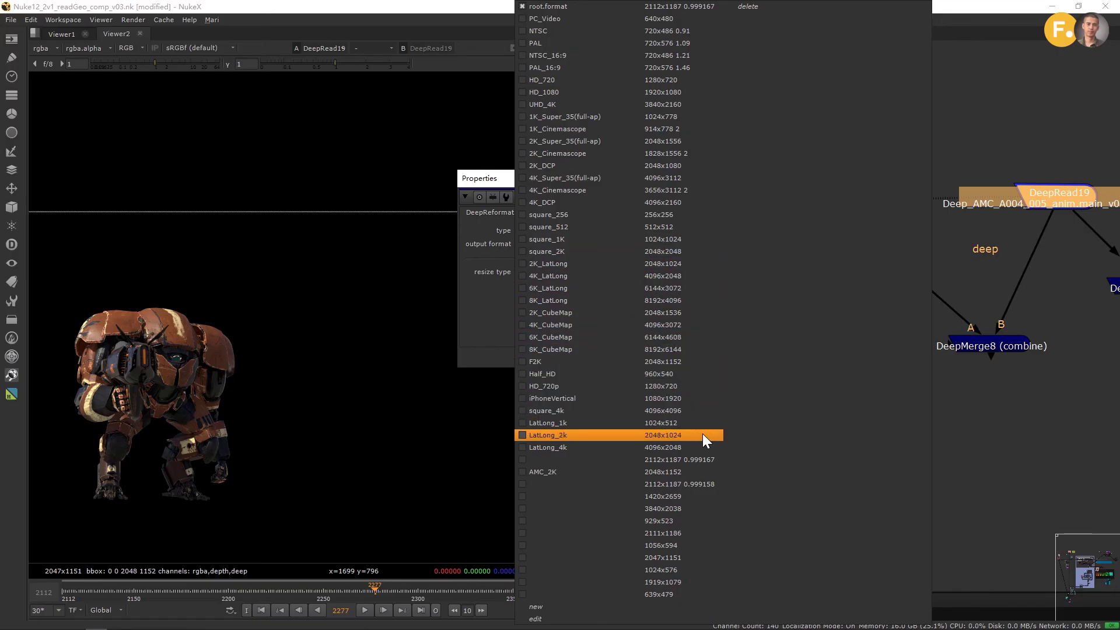
click(677, 470)
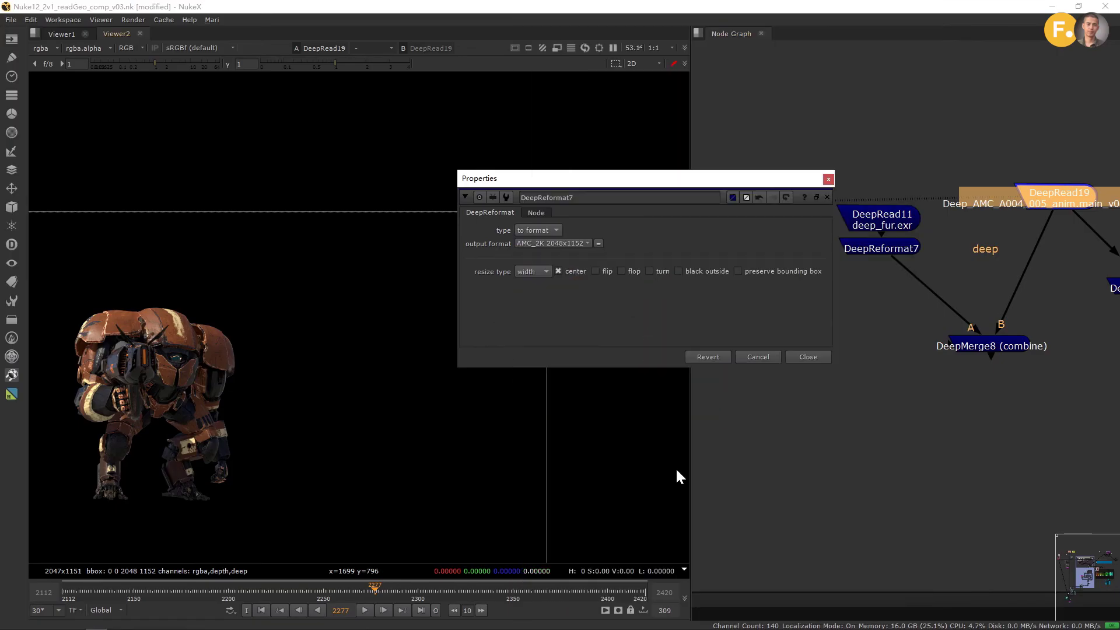
click(827, 180)
- Show the new DeepMerge in the viewer and frame the image to examine the fur combined with the robot
click(963, 276)
key(1)
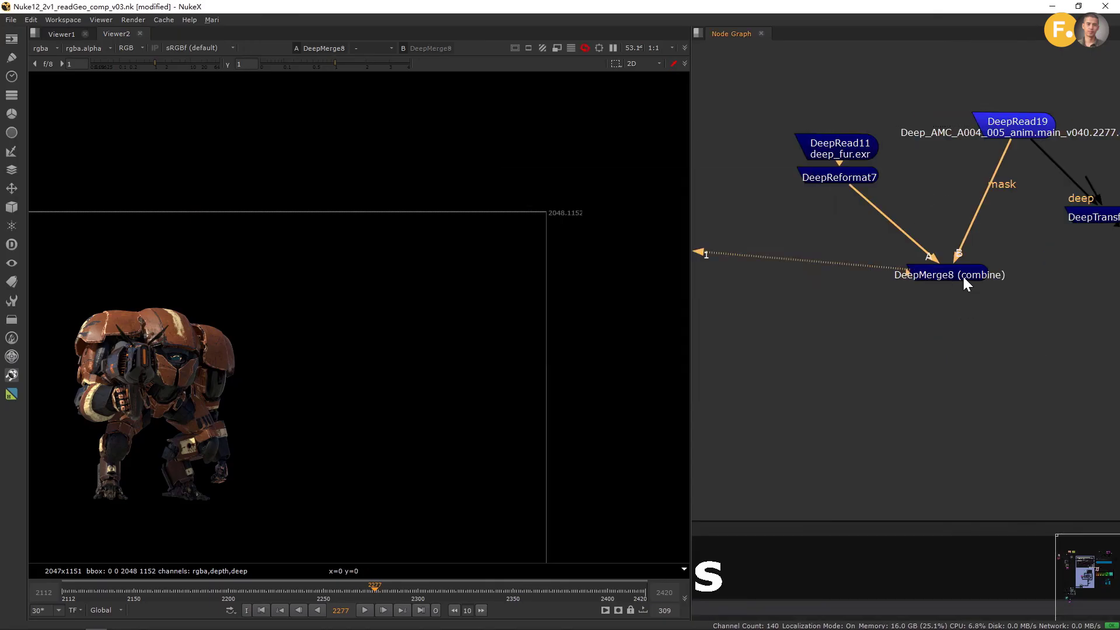
key(f)
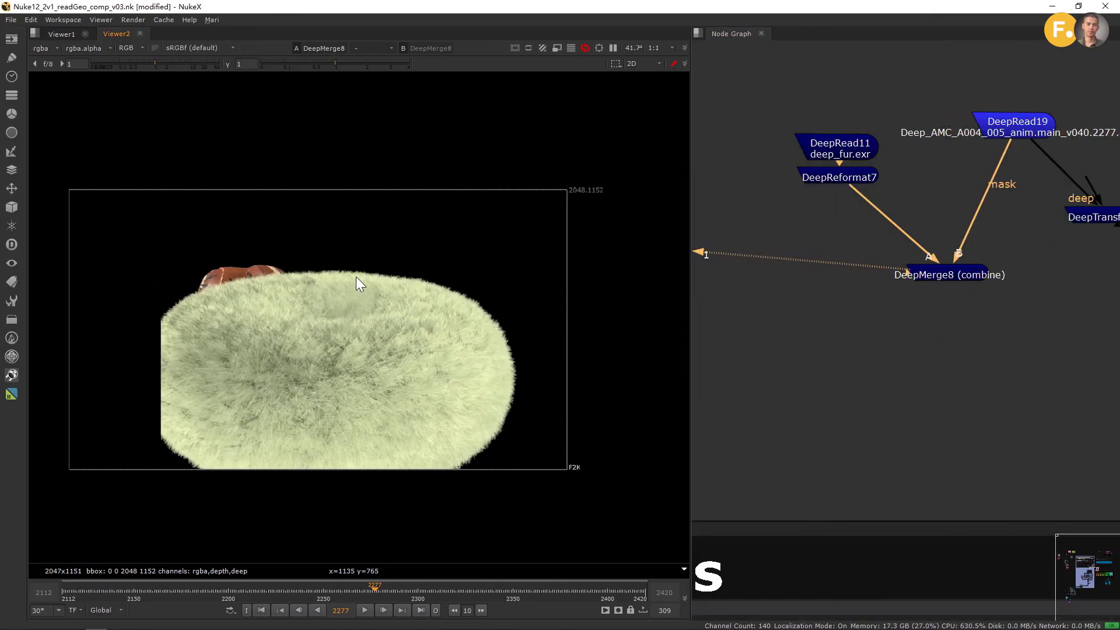
scroll(373, 292, up, 3)
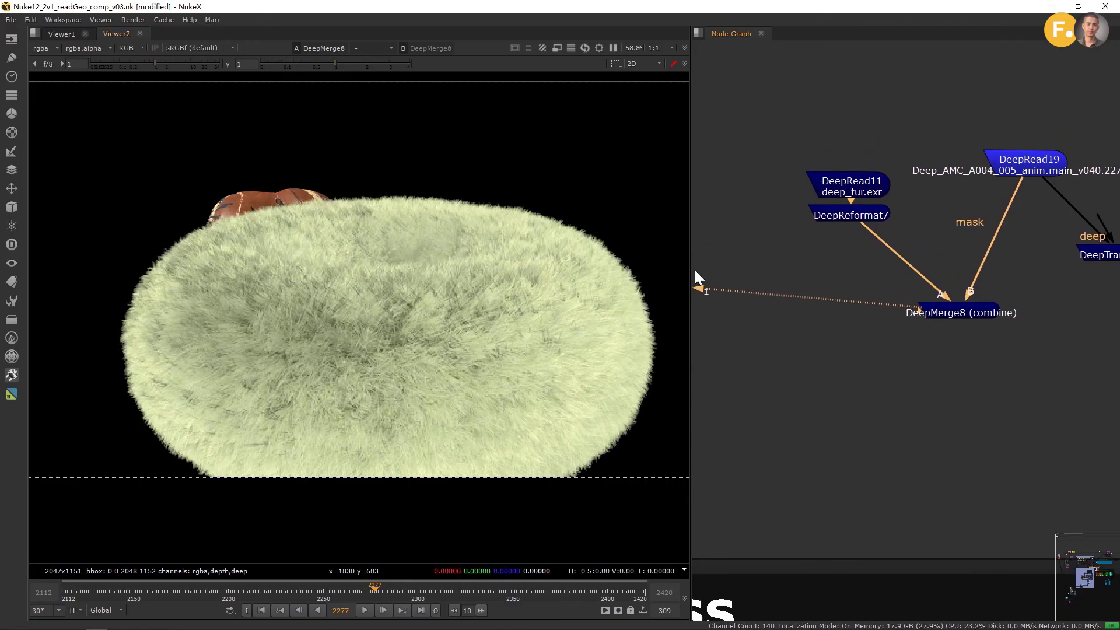
- Insert a DeepTransform between the fur's DeepReformat and the DeepMerge, and move its properties window clear of the viewer
click(816, 257)
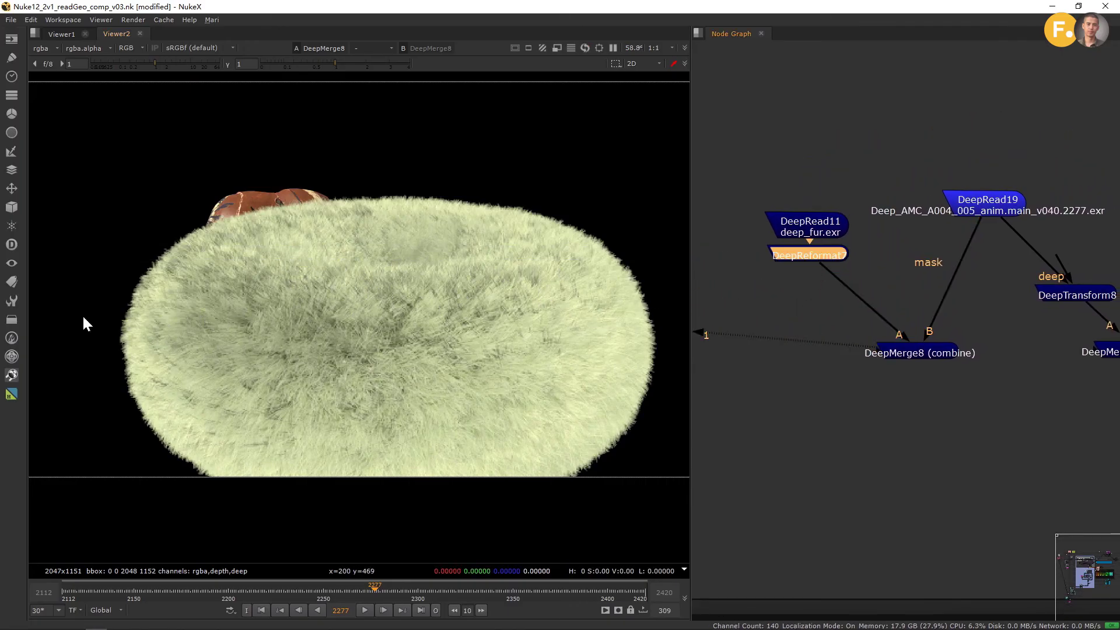
click(9, 242)
click(82, 439)
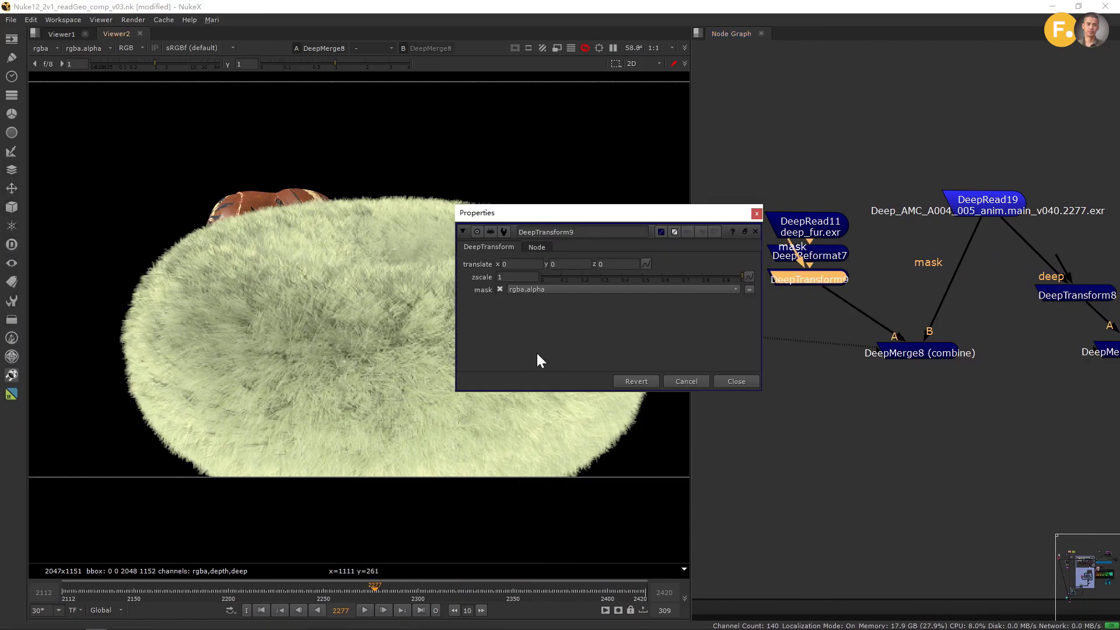
drag(708, 212, 957, 141)
- Raise the new DeepTransform's z translate to 19 and examine the robot against the fur up close
click(867, 192)
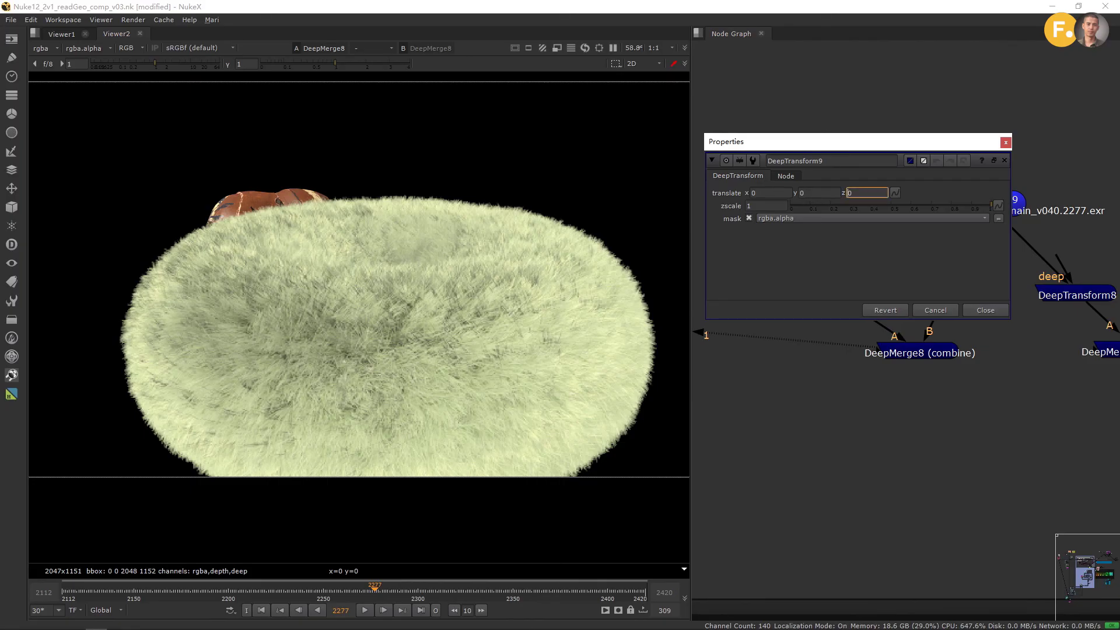
scroll(867, 192, up, 3)
key(Up)
key(Up)
key(Up)
key(Up)
key(Up)
key(Up)
key(Up)
key(Up)
key(Up)
key(Up)
key(Up)
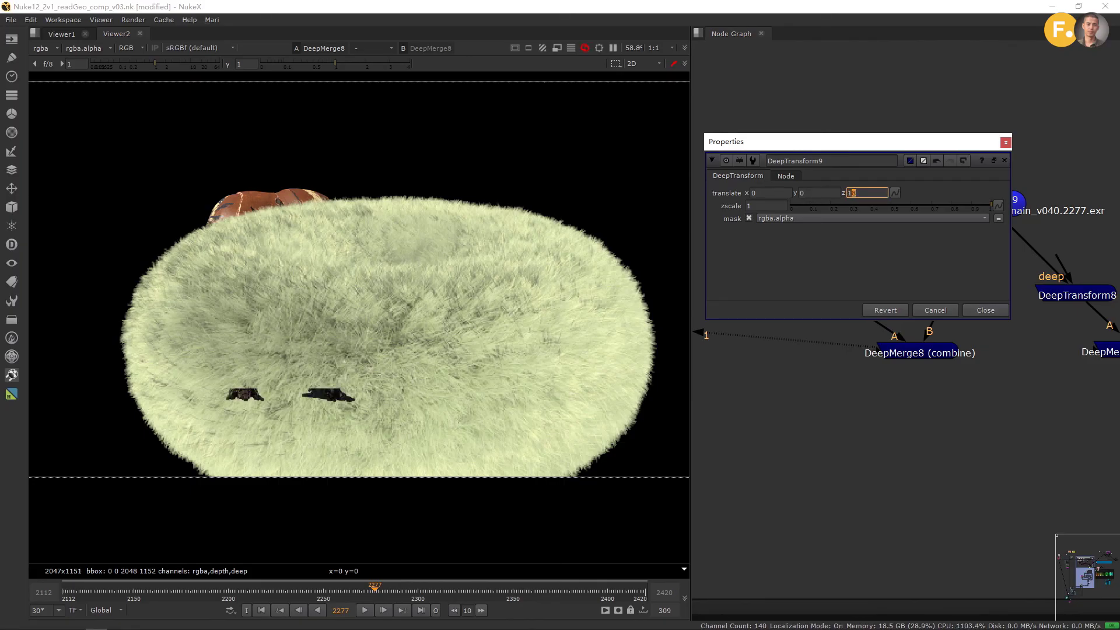
scroll(240, 384, up, 2)
scroll(261, 359, up, 4)
middle_drag(260, 170, 293, 338)
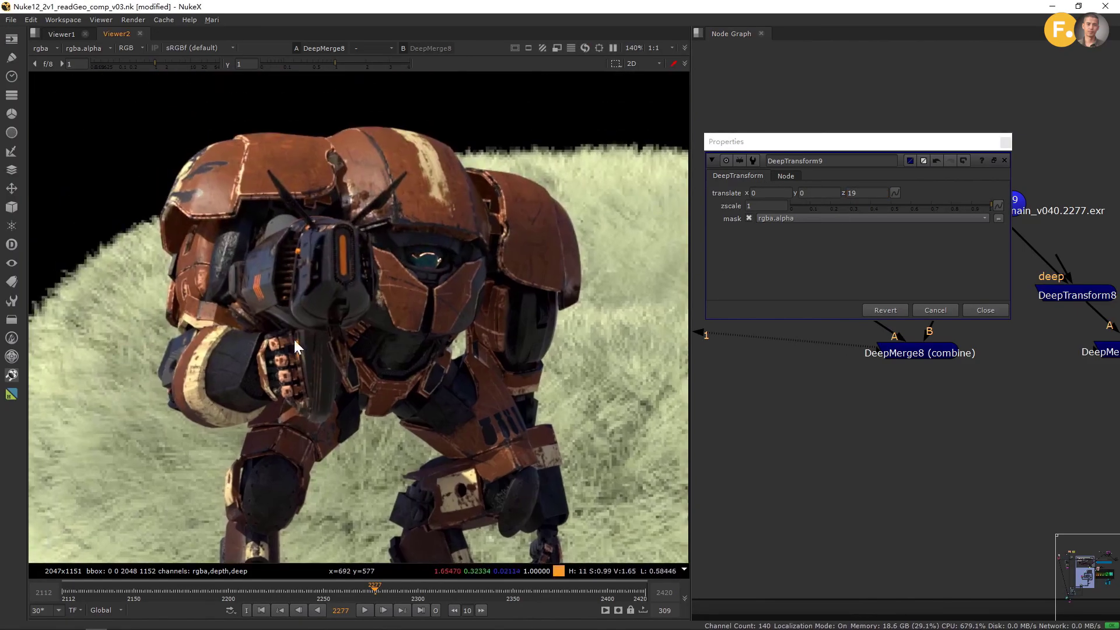
scroll(317, 300, up, 2)
middle_drag(317, 300, 391, 322)
- Lower the fur DeepTransform's z translate gradually to 9.1
click(863, 196)
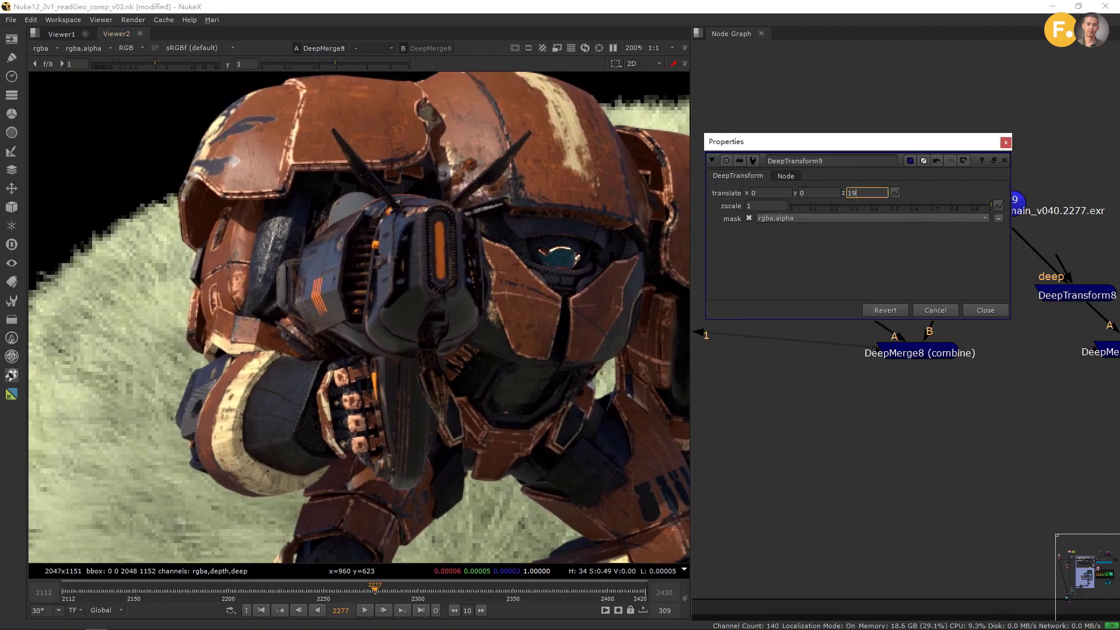
text(.)
key(Down)
key(Down)
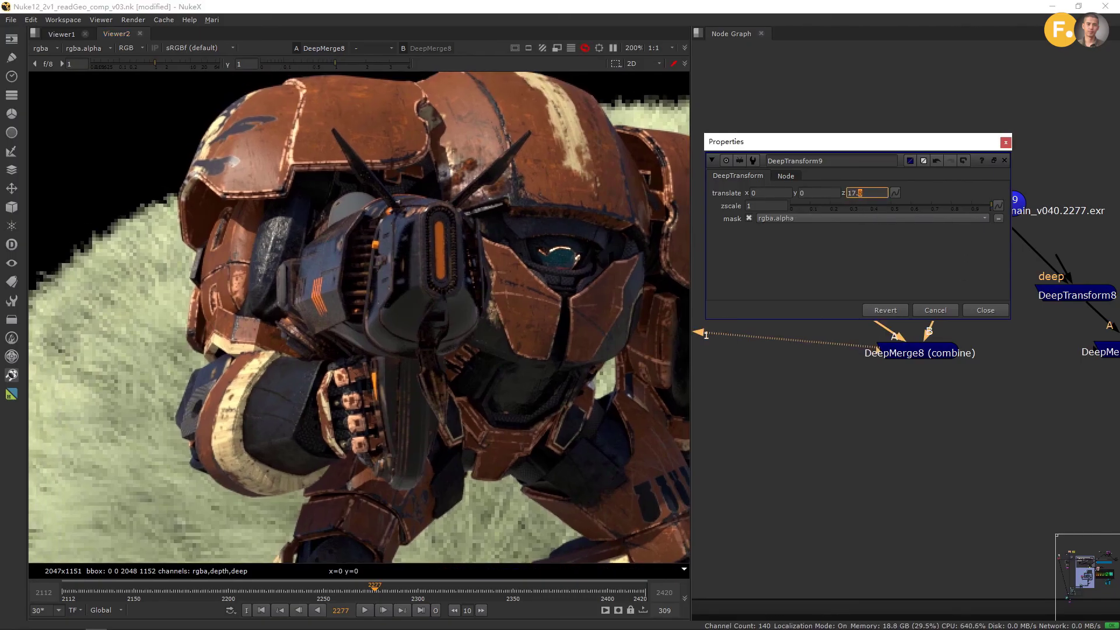
key(Down)
key(Down)
key(Down)
key(Down)
key(Down)
key(Down)
key(Down)
key(Down)
key(Down)
key(Down)
key(Down)
key(Down)
key(Left)
key(Left)
key(Down)
key(Down)
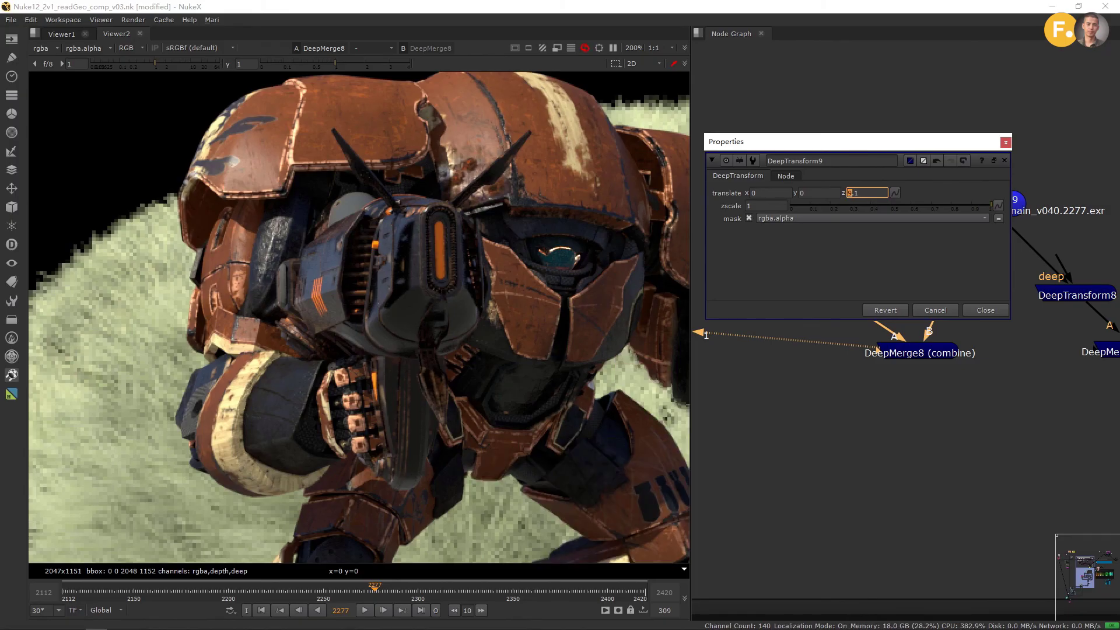
- Inspect where the fur meets the robot's legs and lower the fur's z translate in 0.1 steps to 7.9
middle_drag(578, 350, 462, 142)
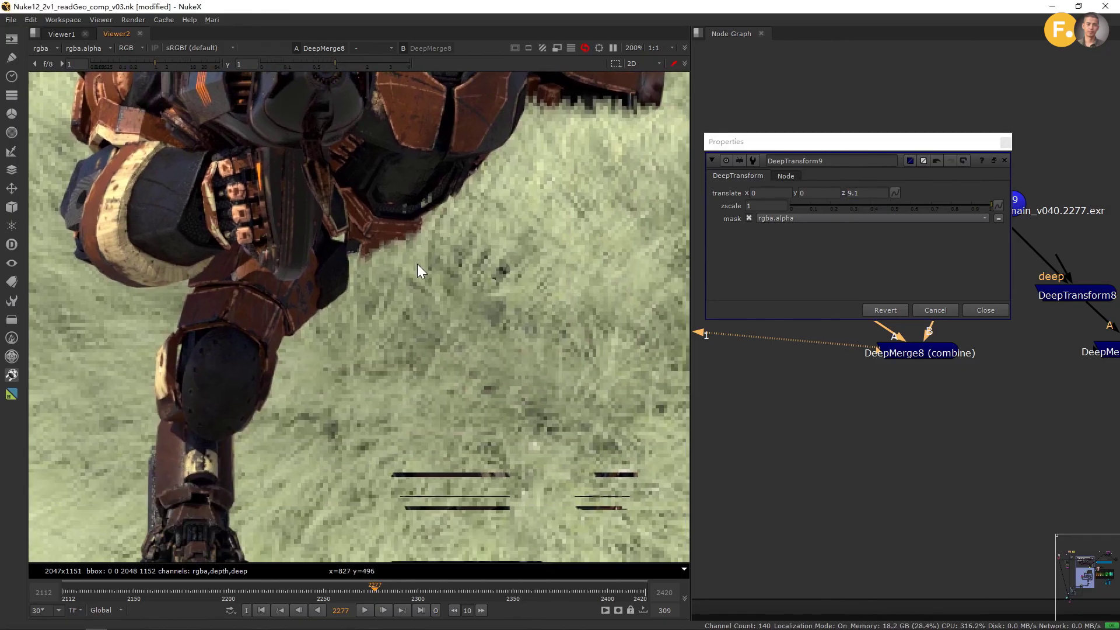
scroll(466, 373, down, 3)
middle_drag(467, 373, 460, 244)
scroll(408, 198, up, 3)
middle_drag(408, 198, 451, 388)
scroll(460, 326, up, 3)
middle_drag(517, 287, 503, 373)
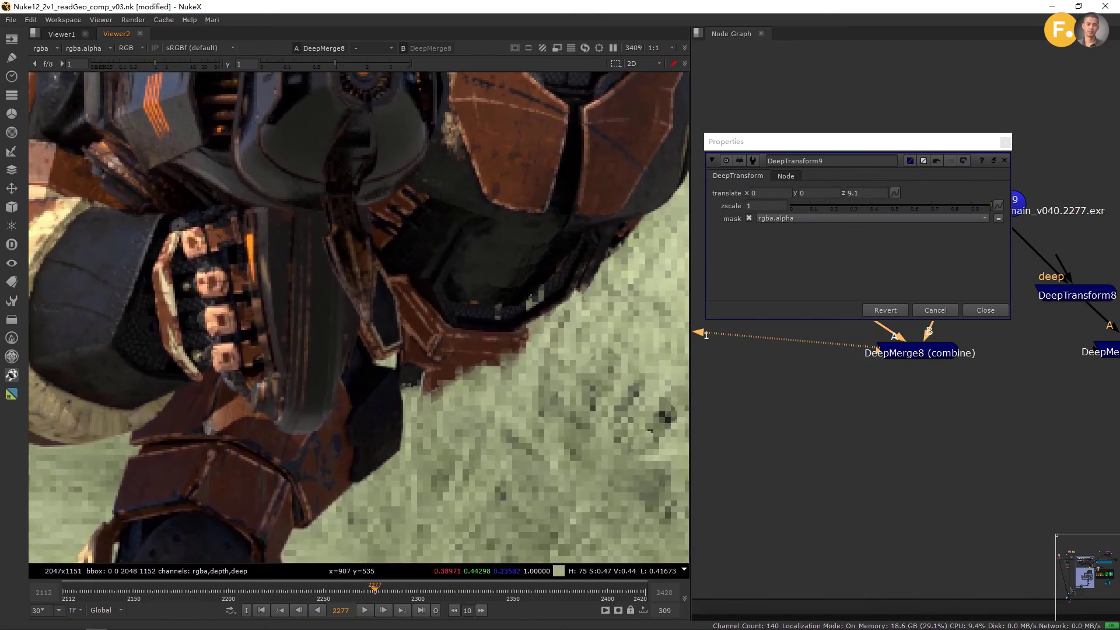
click(852, 193)
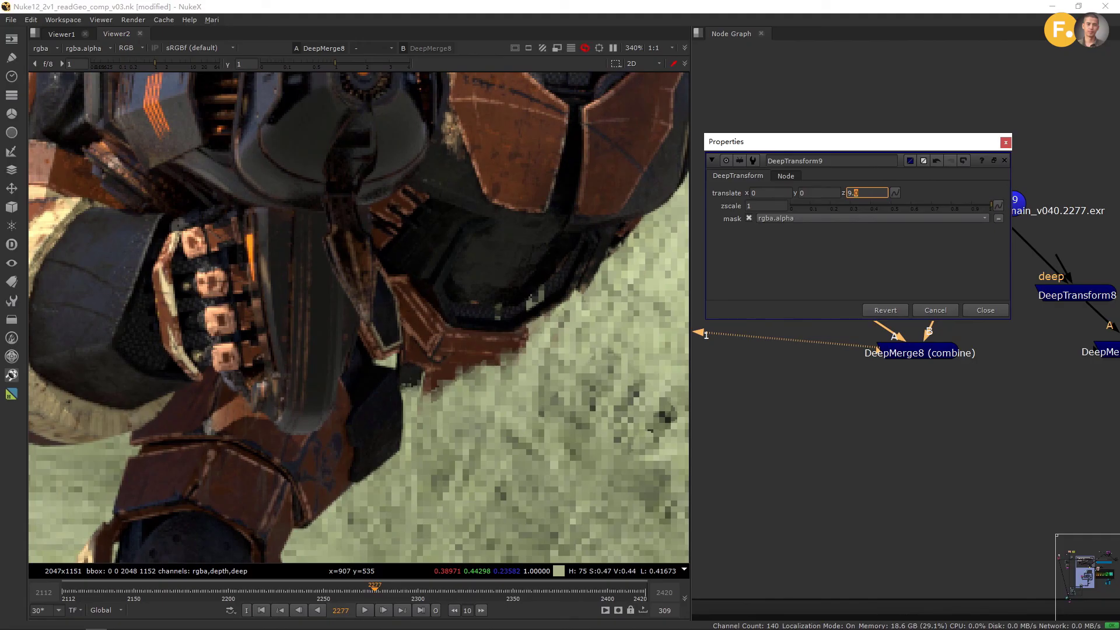
key(Down)
key(Down)
key(Down)
key(Down)
key(Down)
key(Down)
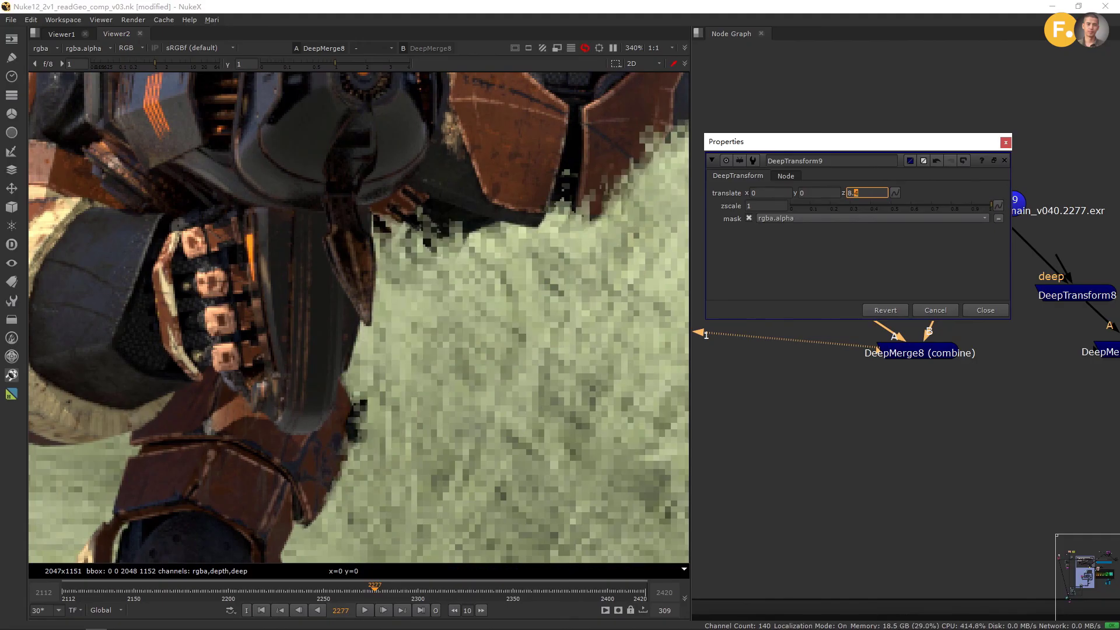
key(Down)
key(Down)
key(Down)
key(Down)
middle_drag(161, 530, 407, 354)
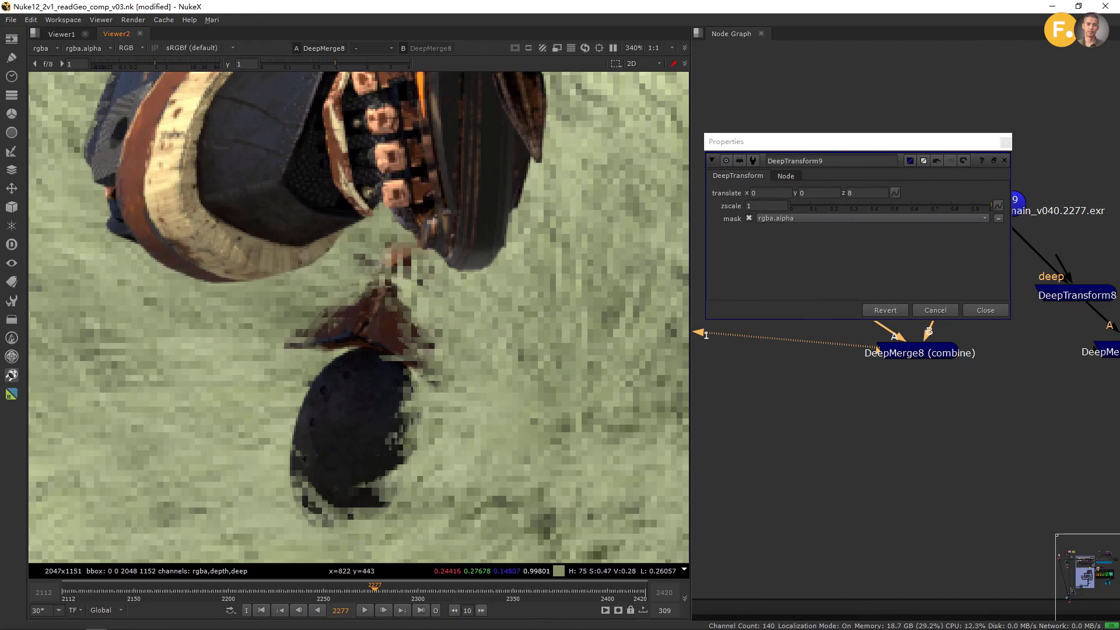
key(Down)
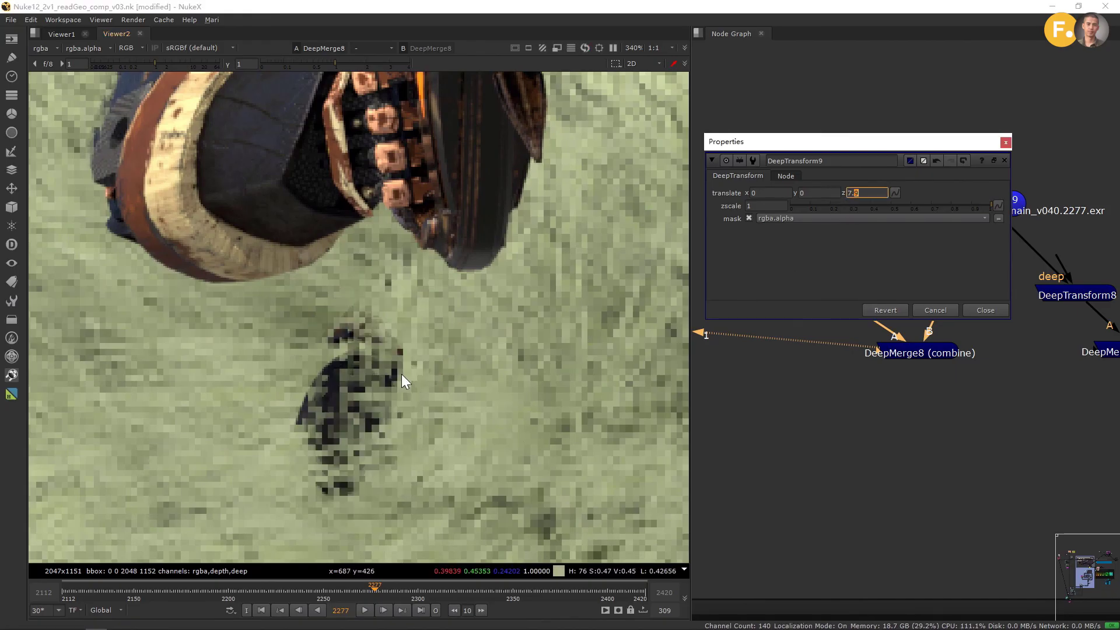
- Frame the robot's head and shoulders and lower the fur's z translate in fine 0.01 steps to 7.03
scroll(401, 374, down, 8)
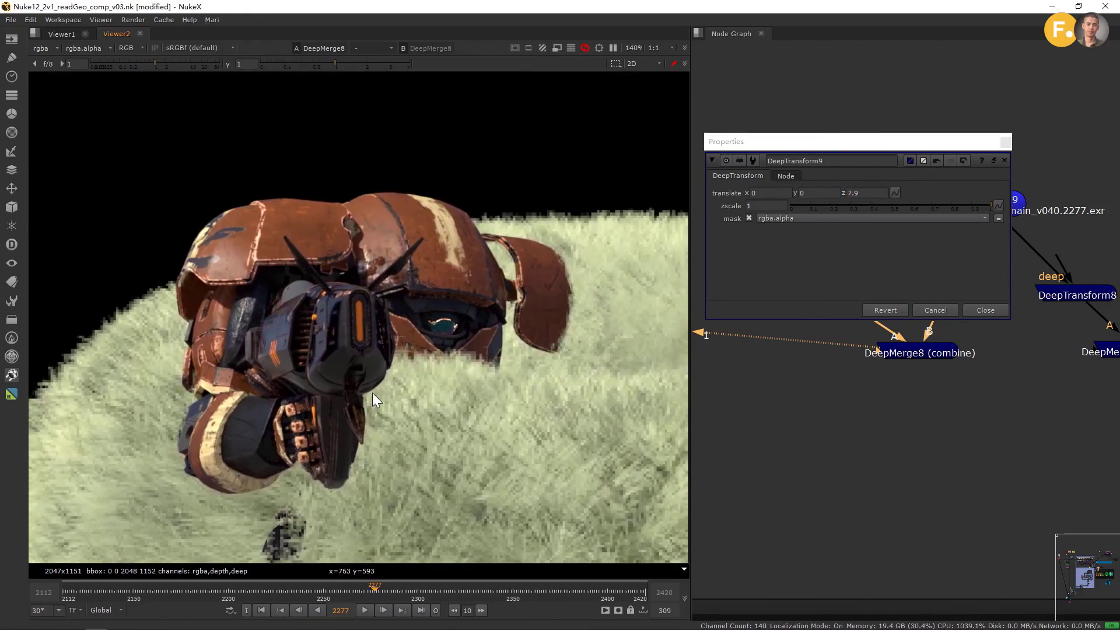
scroll(513, 318, up, 2)
middle_drag(512, 318, 496, 370)
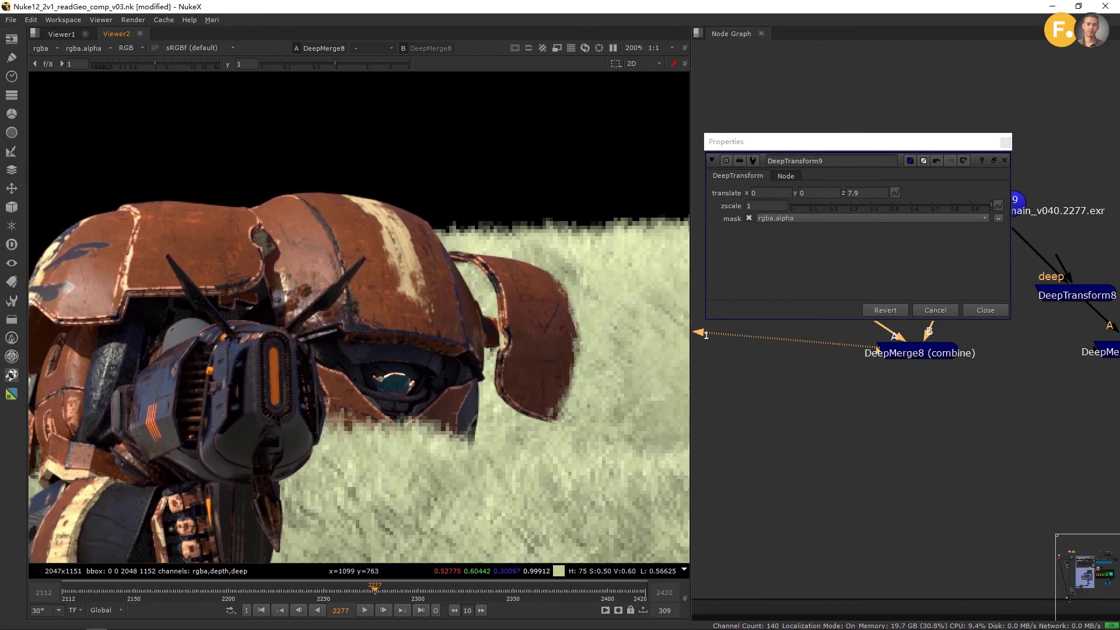
click(869, 193)
key(Down)
key(Down)
key(Down)
key(Down)
key(Down)
key(Down)
key(Down)
key(Down)
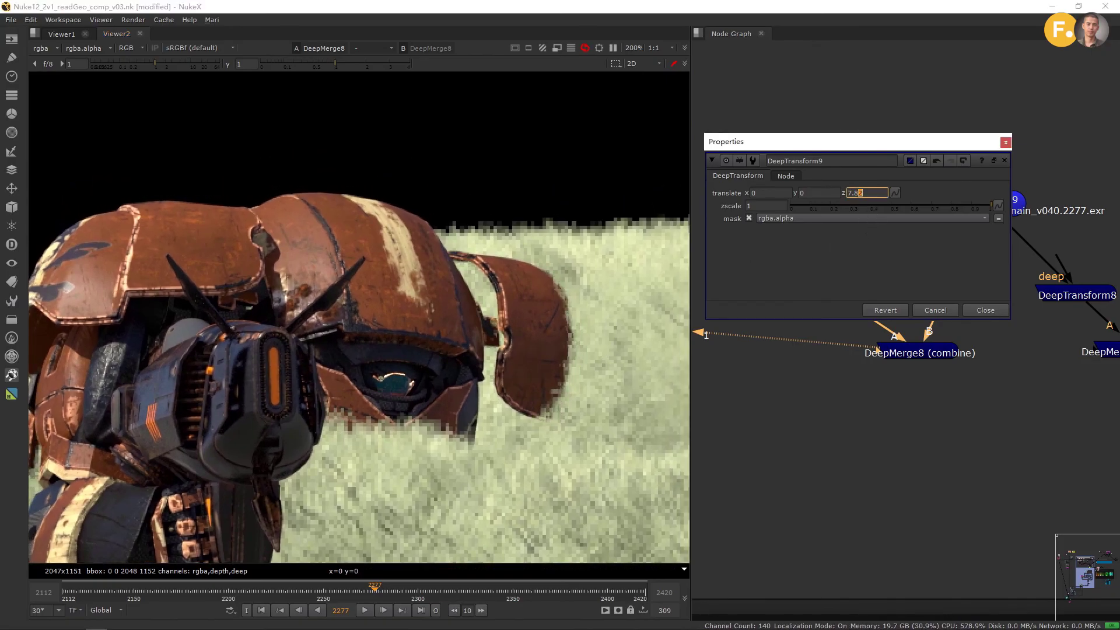
key(Down)
key(Down)
key(Down)
key(Down)
key(Down)
key(Down)
key(Down)
key(Down)
key(Down)
key(Down)
key(Down)
key(Down)
key(Down)
key(Down)
key(Down)
key(Down)
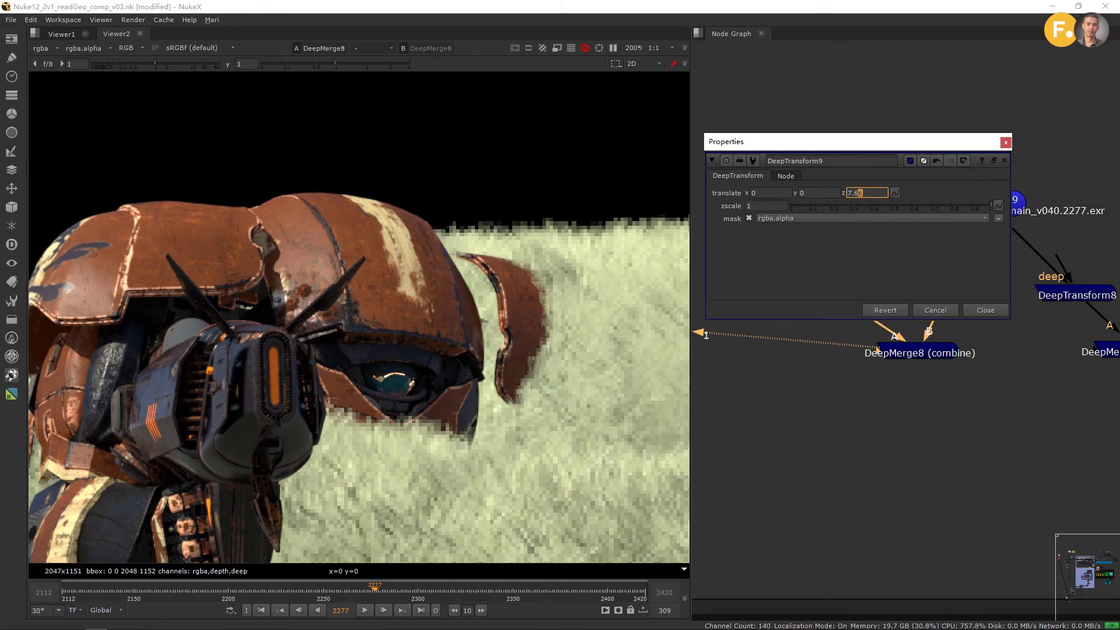
key(Down)
key(Down)
key(Down)
key(Down)
key(Down)
key(Down)
key(Down)
key(Down)
key(Down)
key(Down)
key(Down)
key(Down)
key(Down)
key(Down)
key(Down)
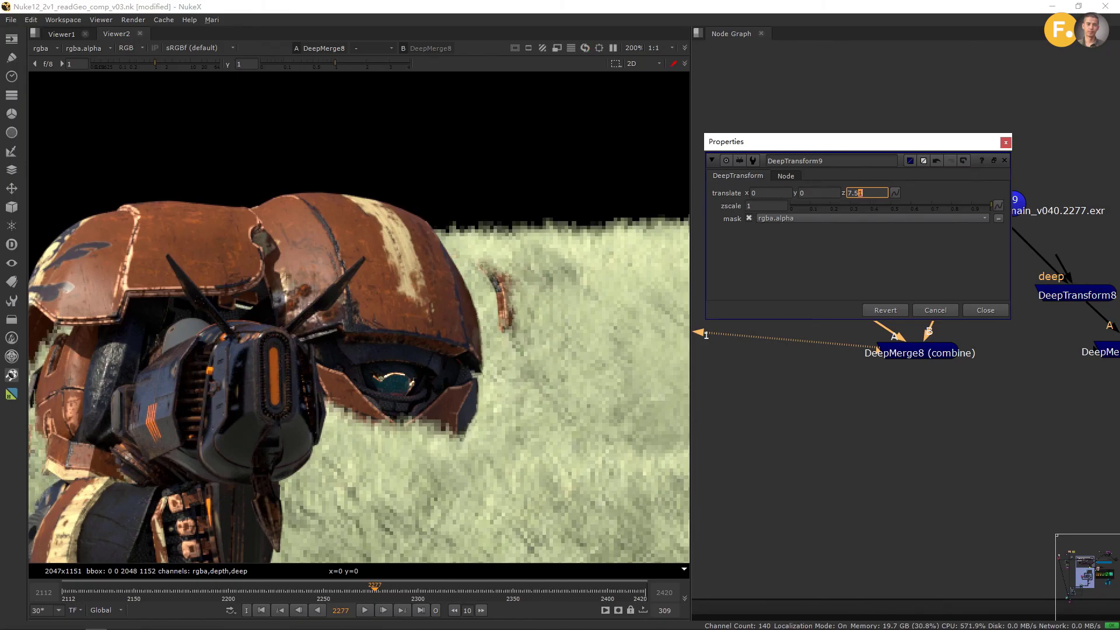
key(Down)
key(Down)
key(Down)
key(Down)
key(Down)
key(Down)
key(Down)
key(Down)
key(Down)
key(Down)
key(Down)
key(Down)
key(Down)
key(Down)
key(Down)
key(Down)
key(Down)
key(Down)
key(Down)
key(Down)
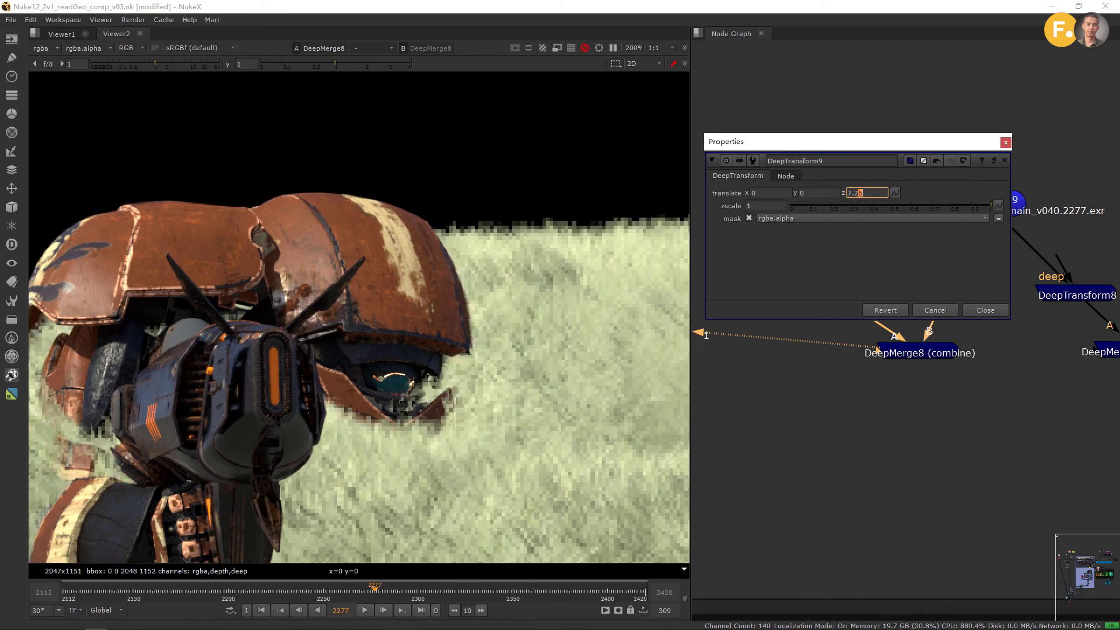
key(Down)
key(Down)
key(Down)
key(Down)
key(Down)
key(Down)
key(Down)
key(Down)
key(Down)
key(Down)
key(Down)
key(Down)
key(Down)
key(Down)
key(Down)
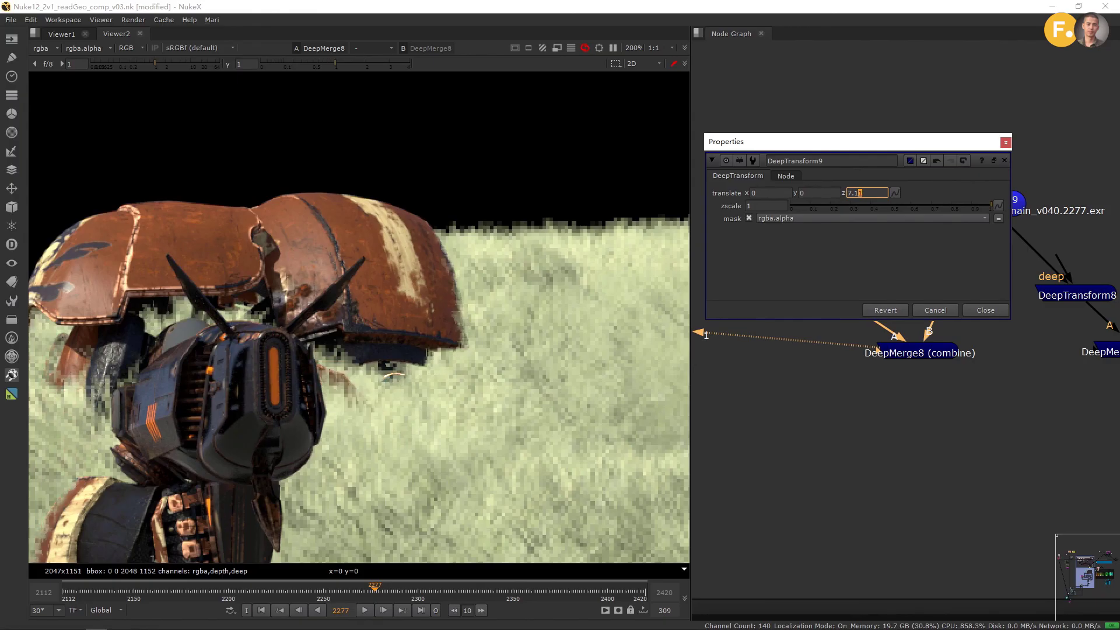
key(Down)
key(Down)
key(Down)
key(Down)
key(Down)
key(Down)
key(Down)
key(Down)
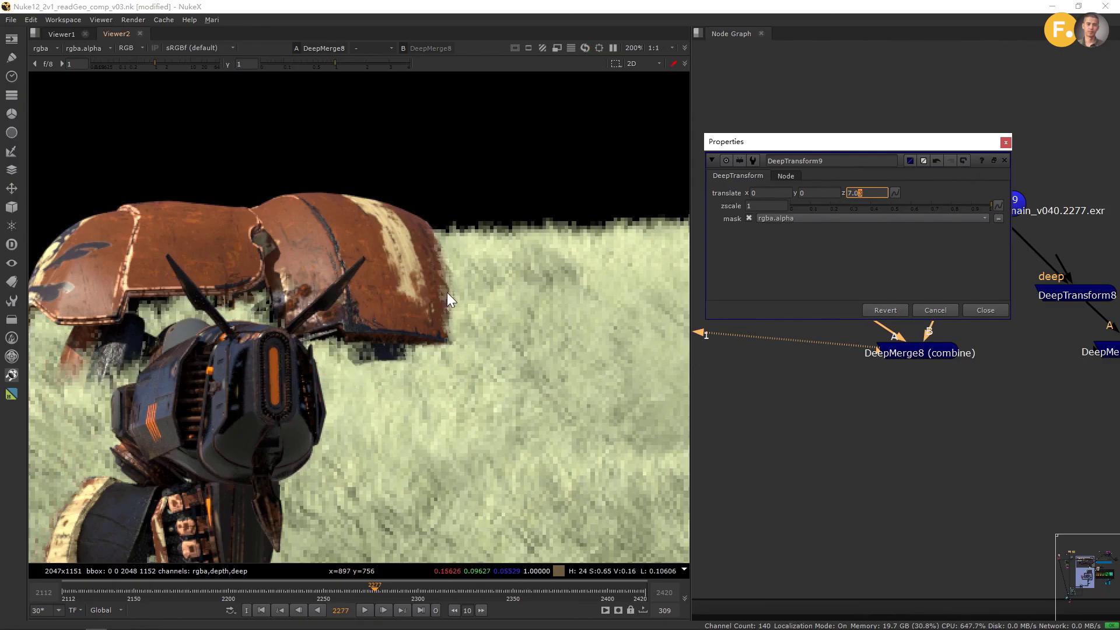
- Check the whole fur and robot combination, close the DeepTransform properties, and widen the node graph area
scroll(463, 252, up, 2)
scroll(459, 254, down, 6)
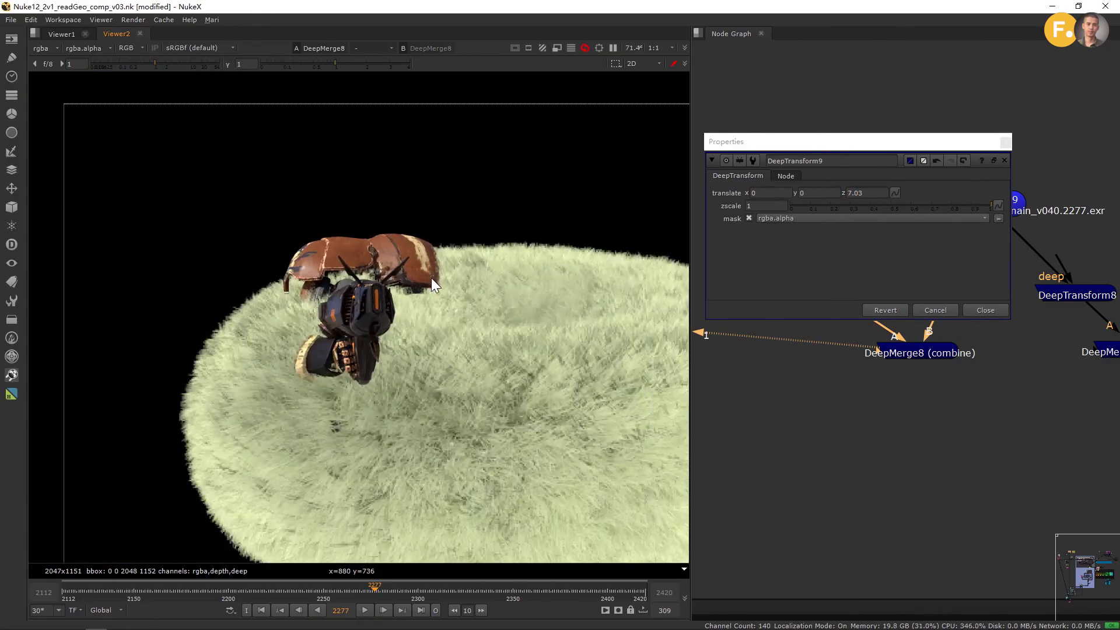
middle_drag(431, 278, 372, 247)
click(985, 308)
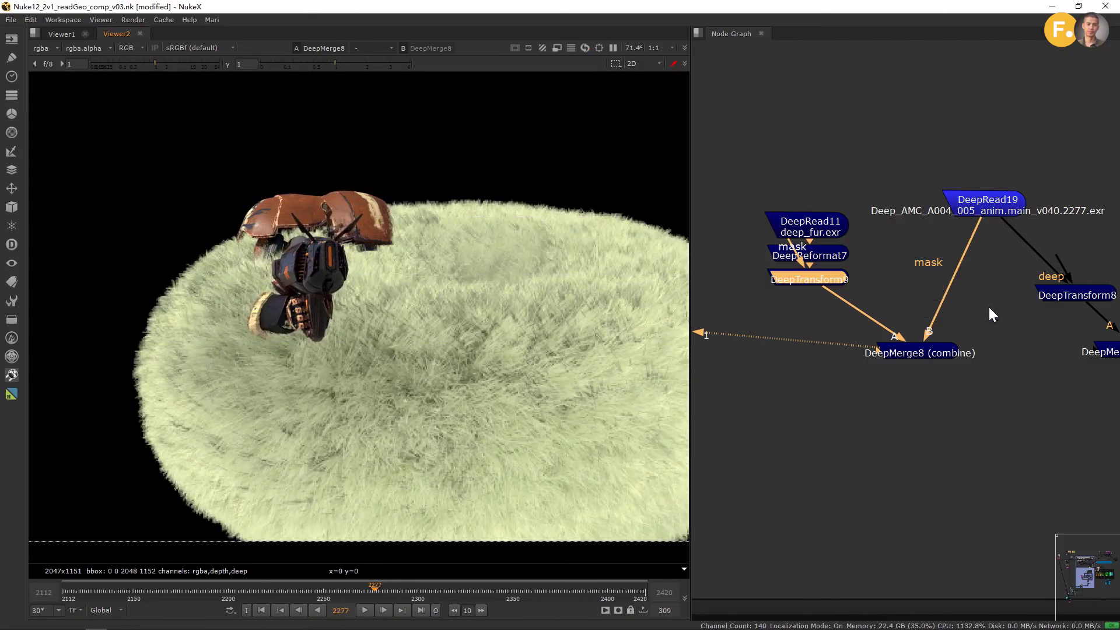
scroll(956, 294, down, 5)
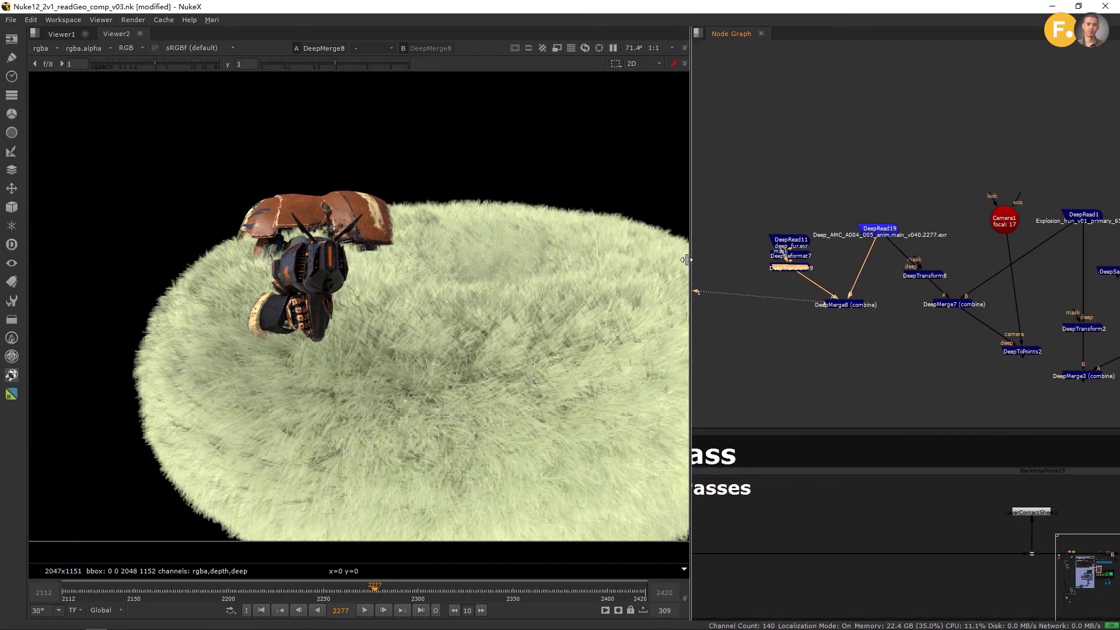
drag(686, 260, 656, 261)
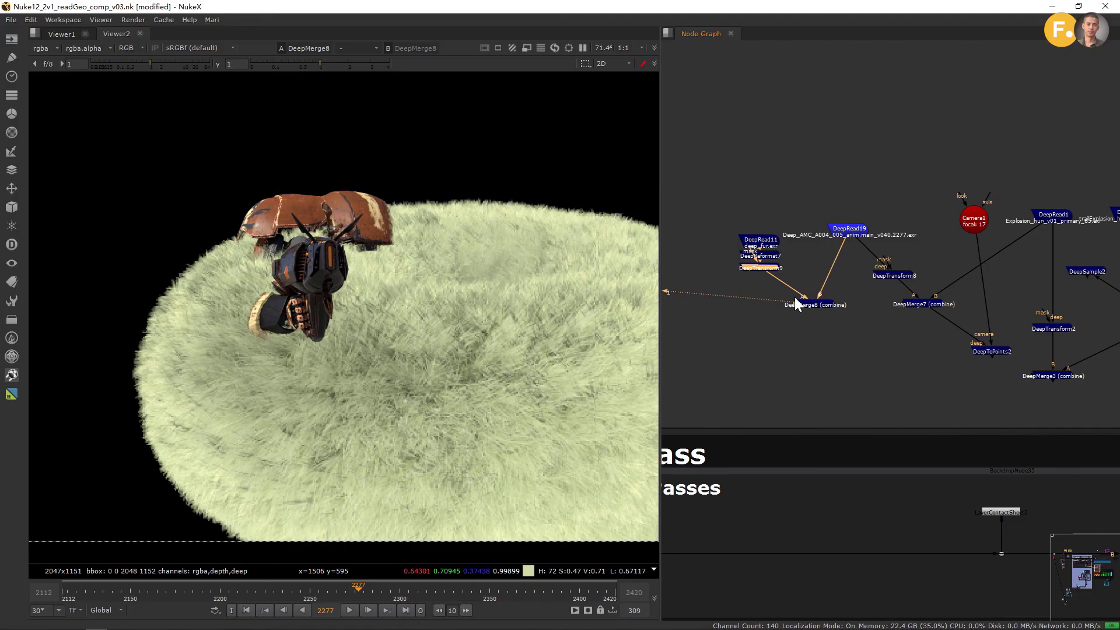